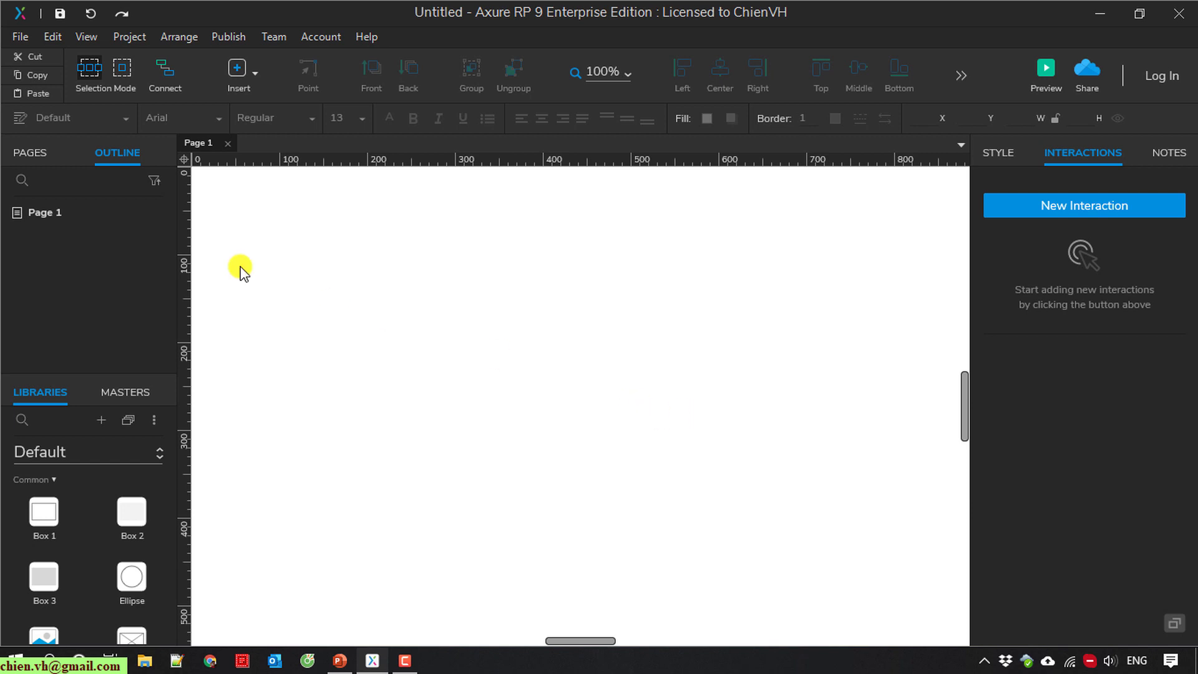
Rename Page 1 to 'Home' in the Pages list.
click(24, 155)
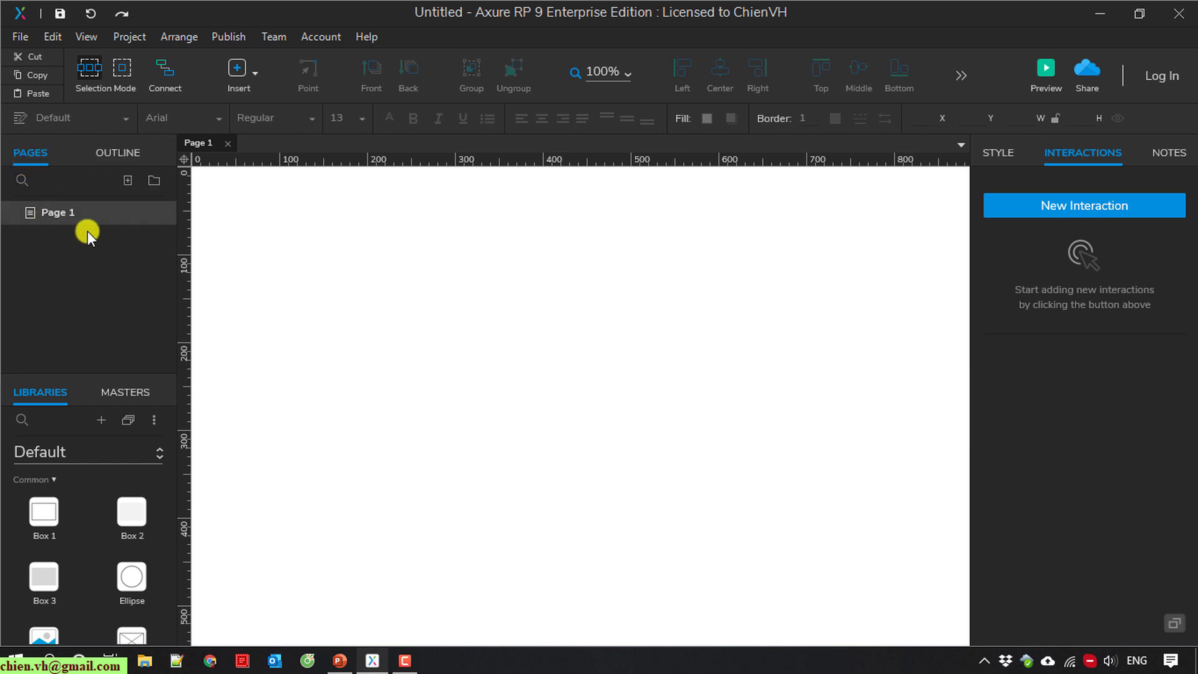
double_click(50, 212)
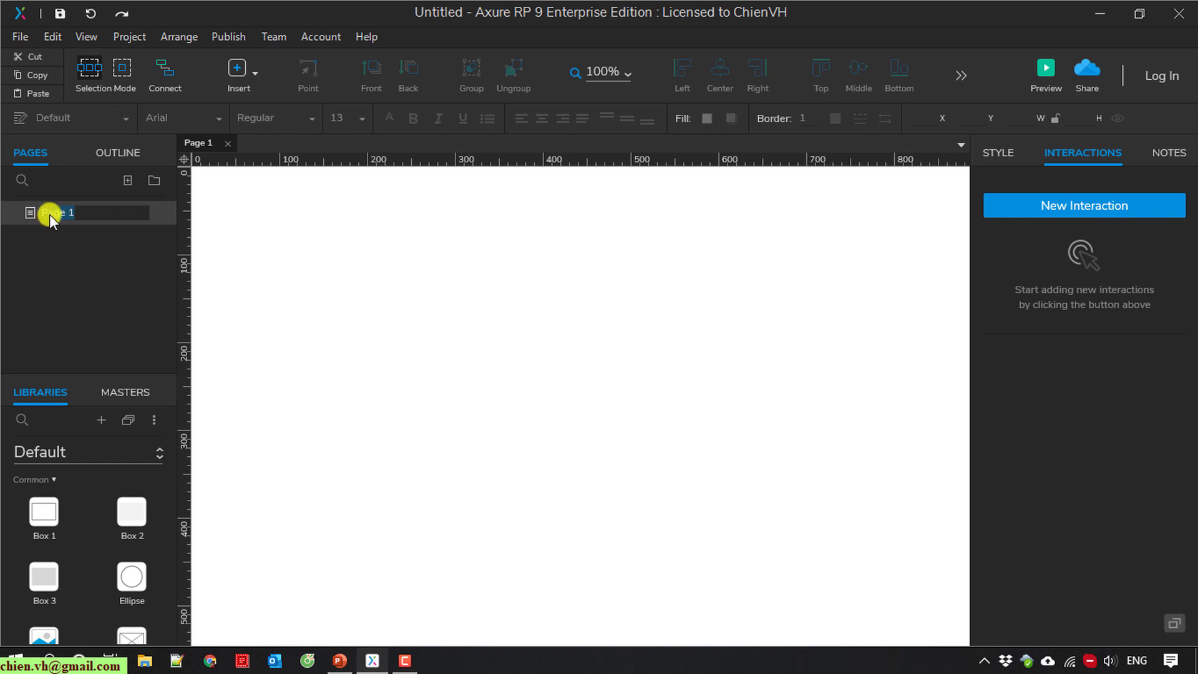
text(Home)
key(Return)
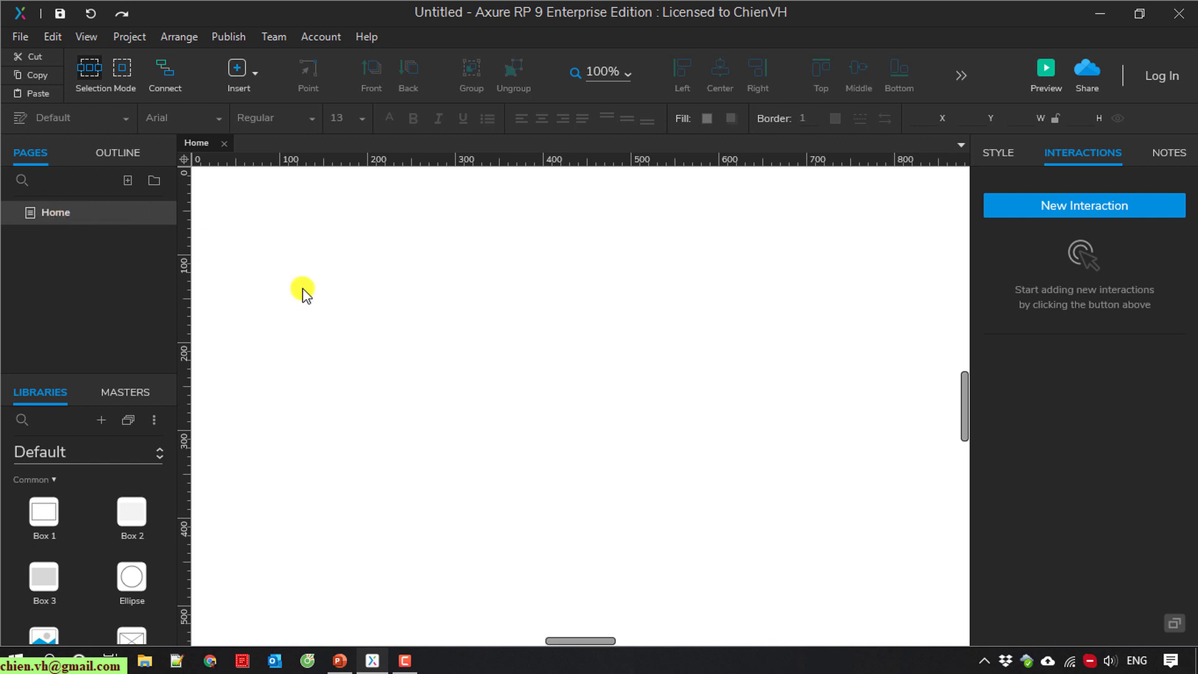
Save the project to the Desktop as Axure_Day01.rp, replacing the existing file.
click(62, 13)
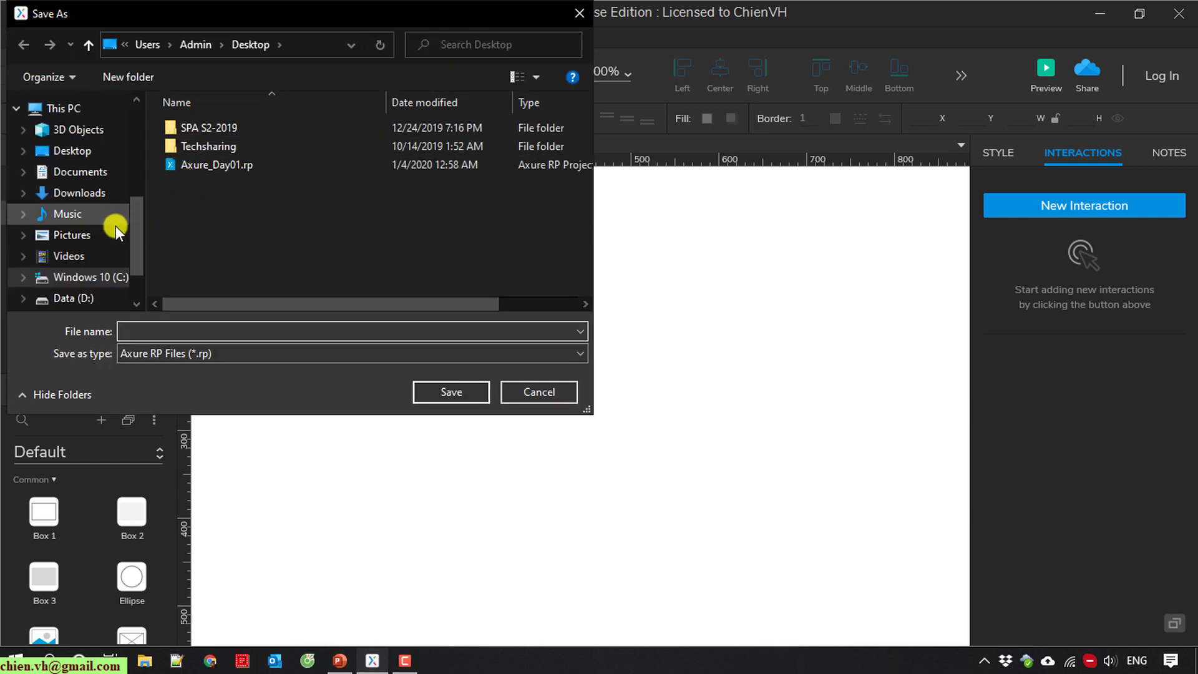
click(215, 163)
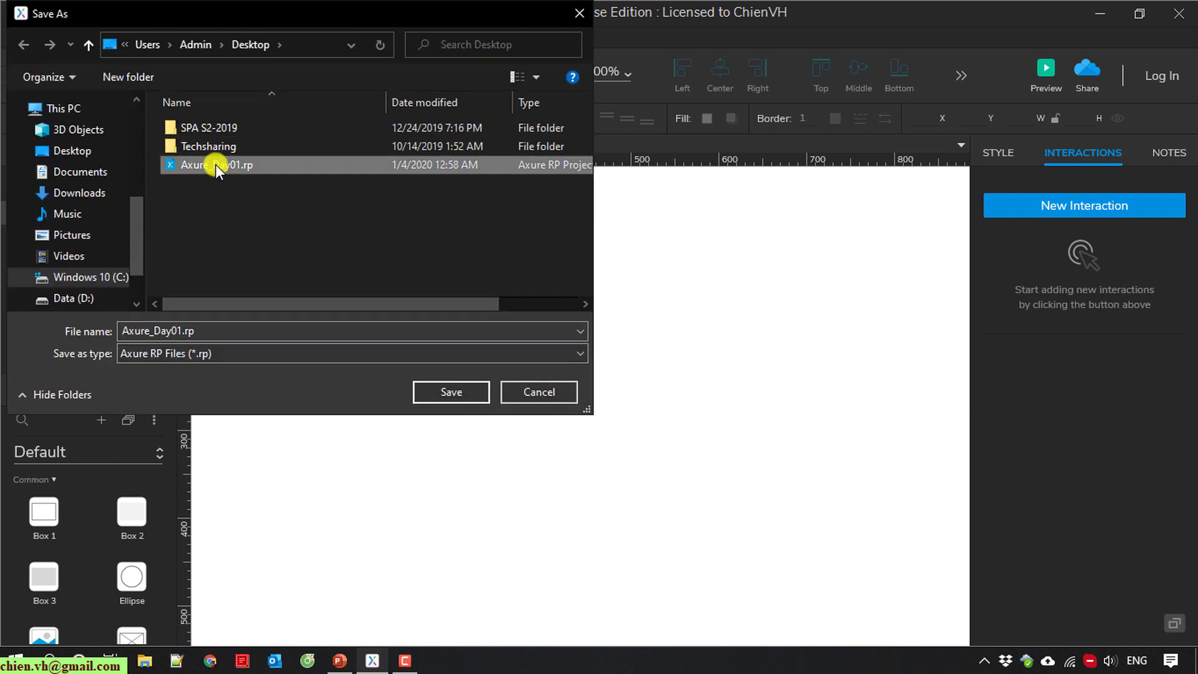
click(461, 392)
click(631, 340)
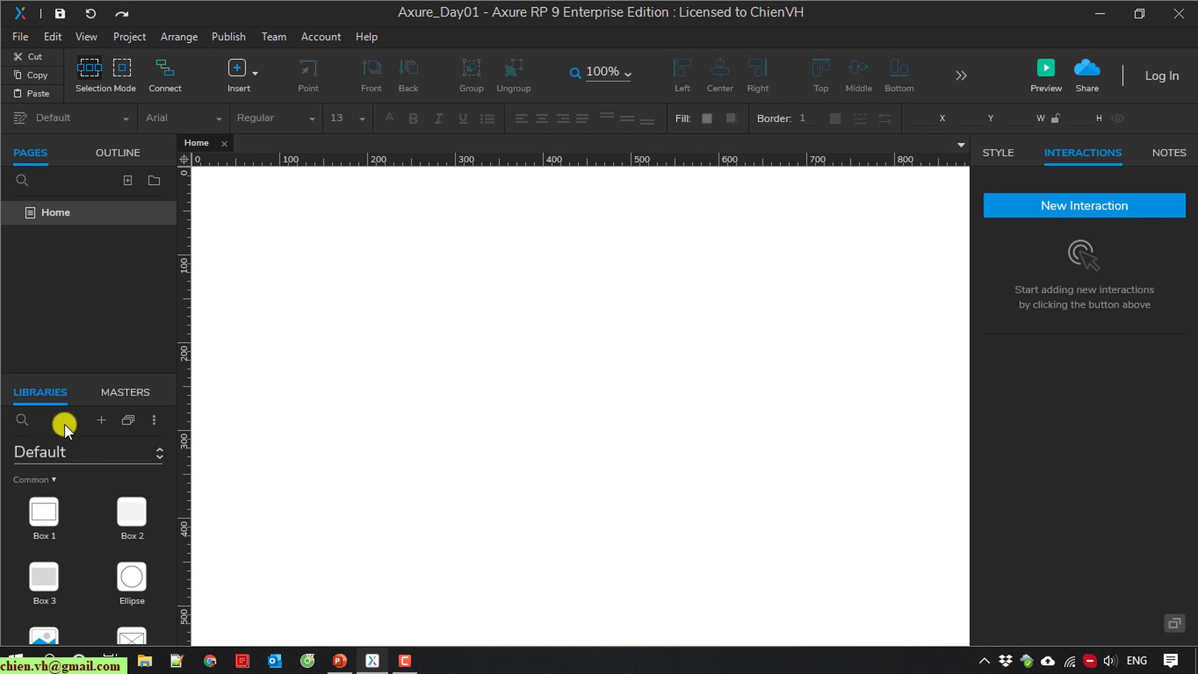
Find 'dyna' in Libraries and place a Dynamic Panel on the Home page.
click(25, 421)
text(dyna)
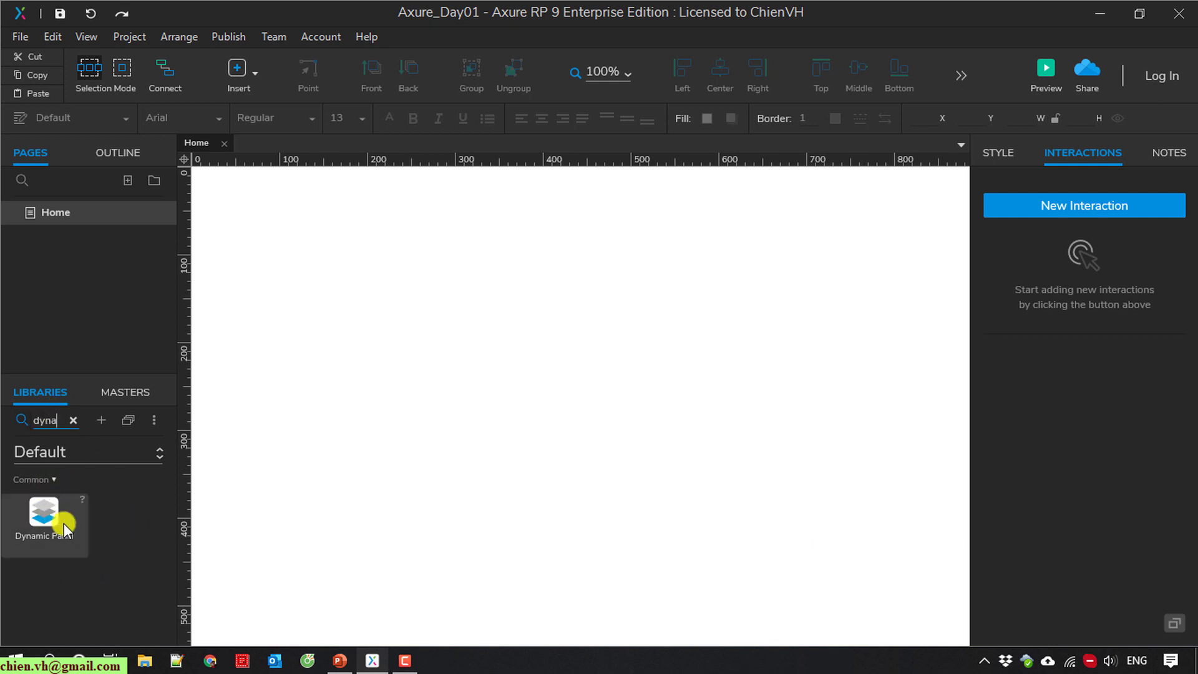
drag(31, 514, 279, 278)
click(642, 361)
click(419, 341)
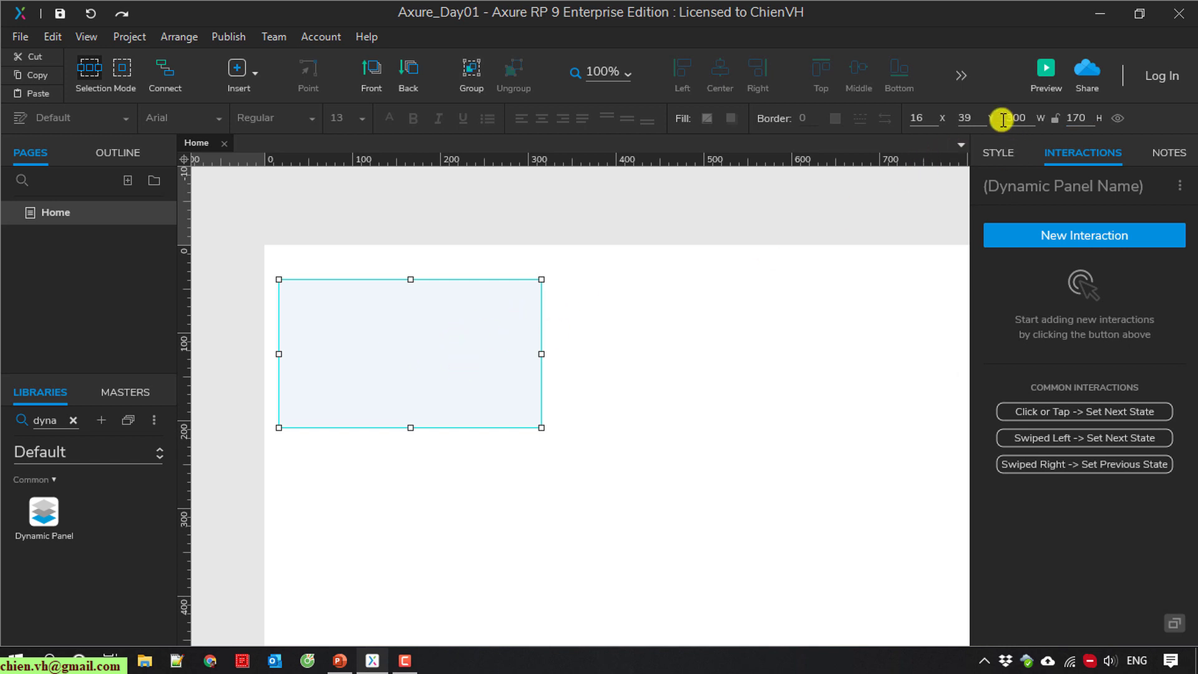
Position the panel at X 10, Y 30 and size it to 480 × 240.
click(920, 117)
text(10)
key(Tab)
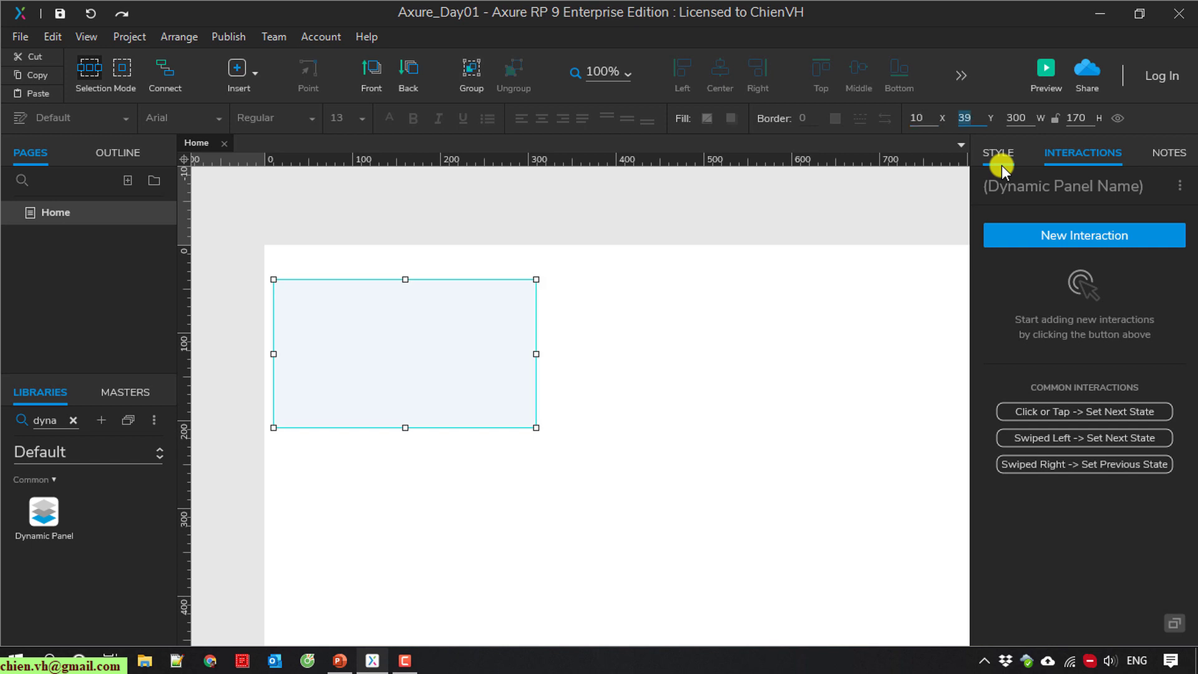
text(30)
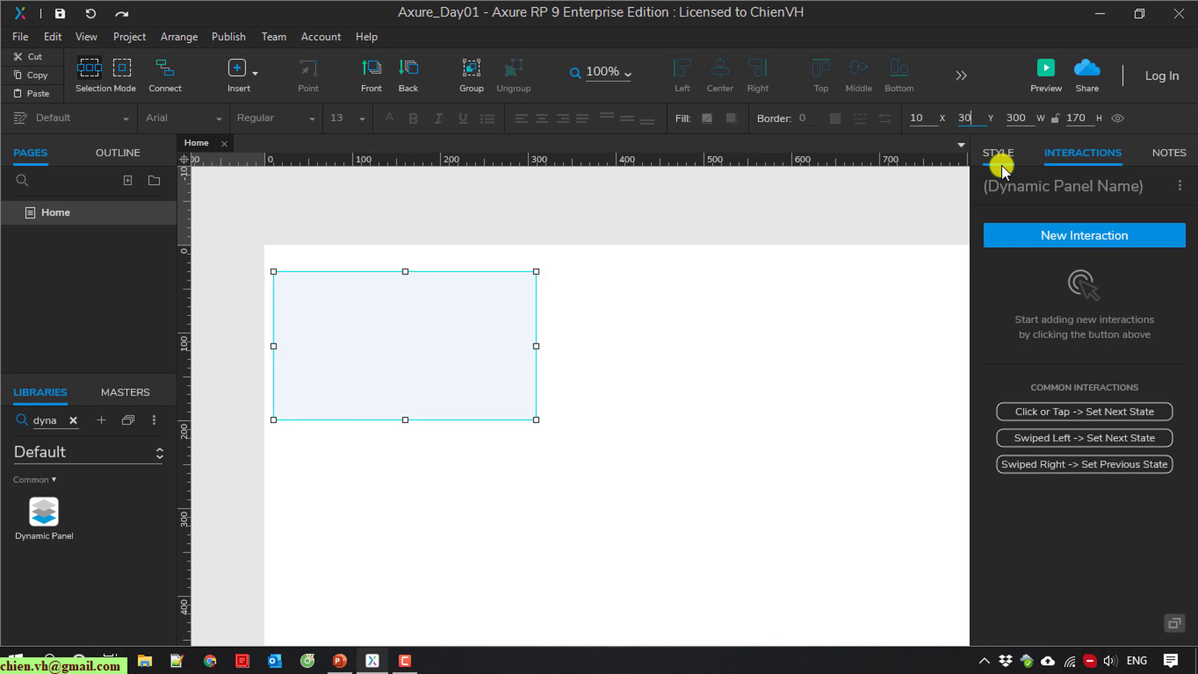
key(Tab)
text(480)
key(Tab)
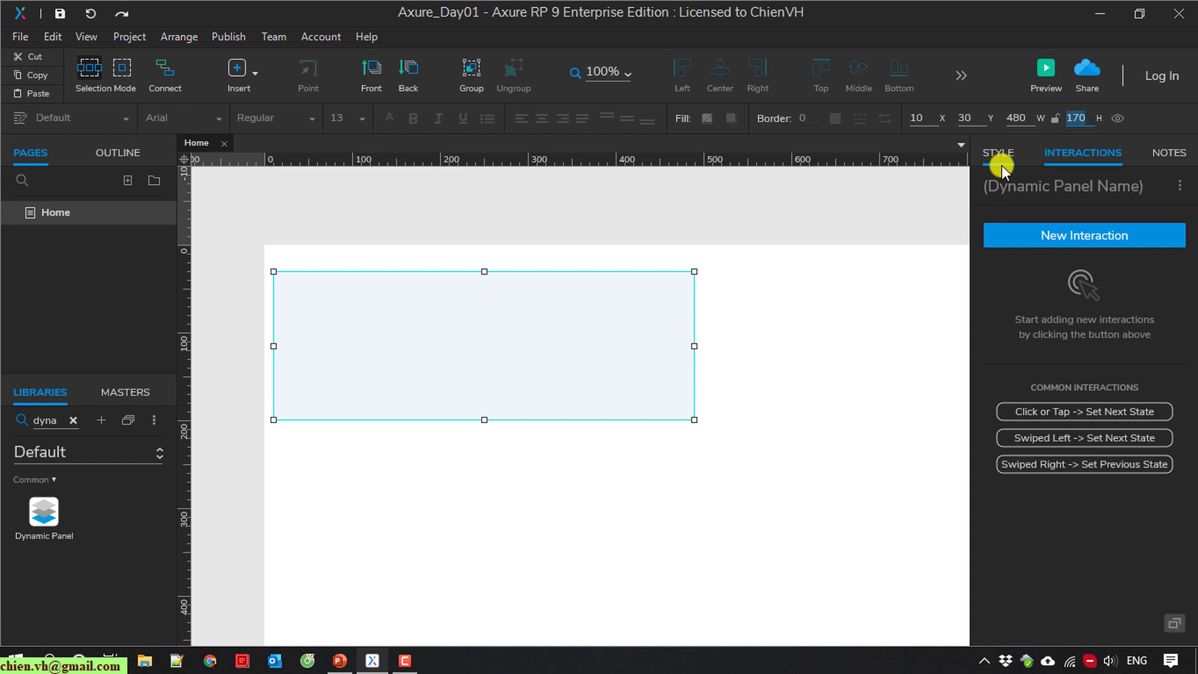
text(240)
key(Return)
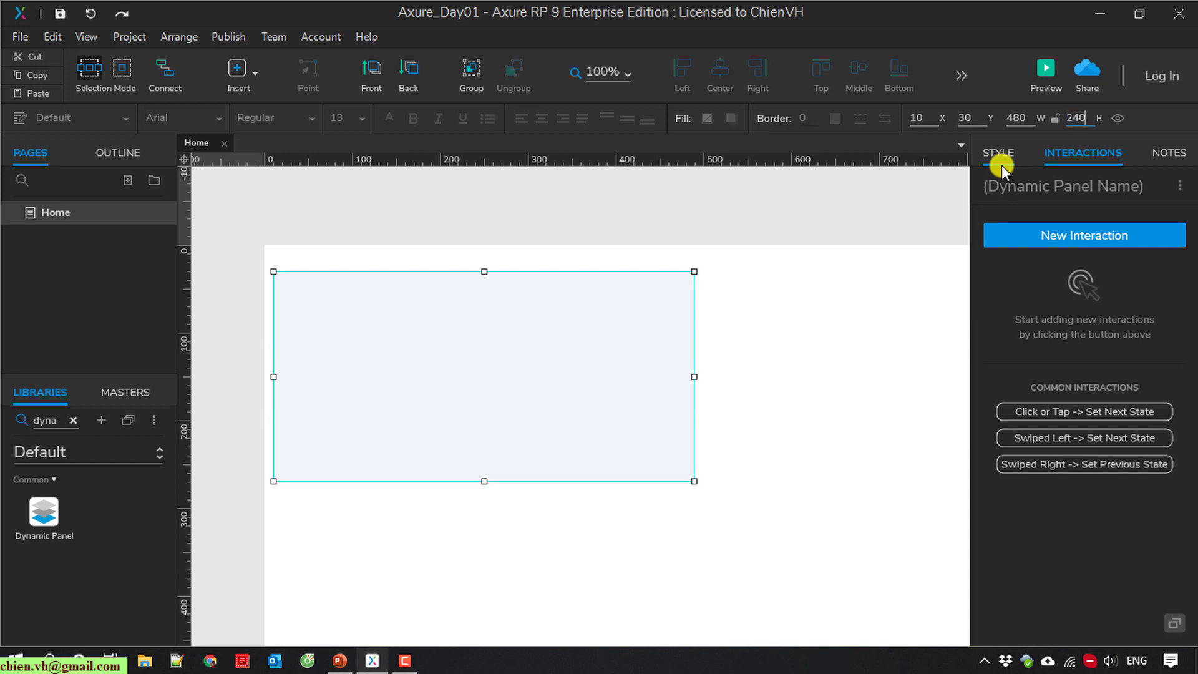
Rename the (Dynamic Panel) row in the Outline to 'Home Carousel'.
click(774, 373)
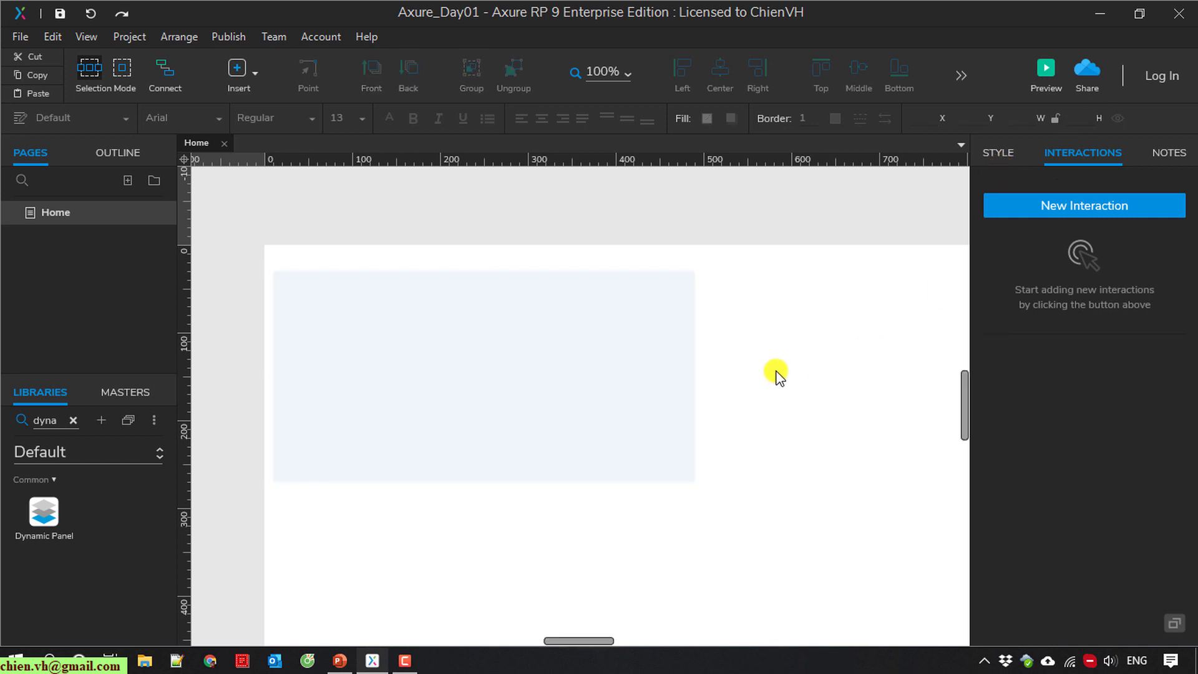
click(408, 336)
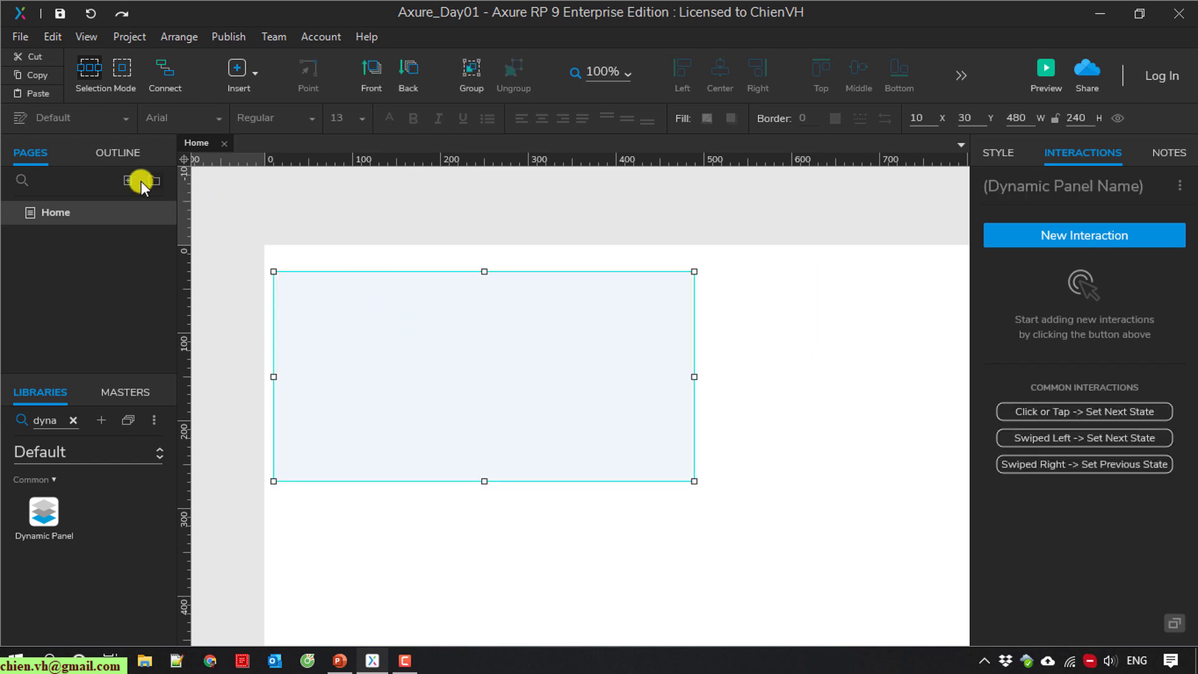
click(110, 151)
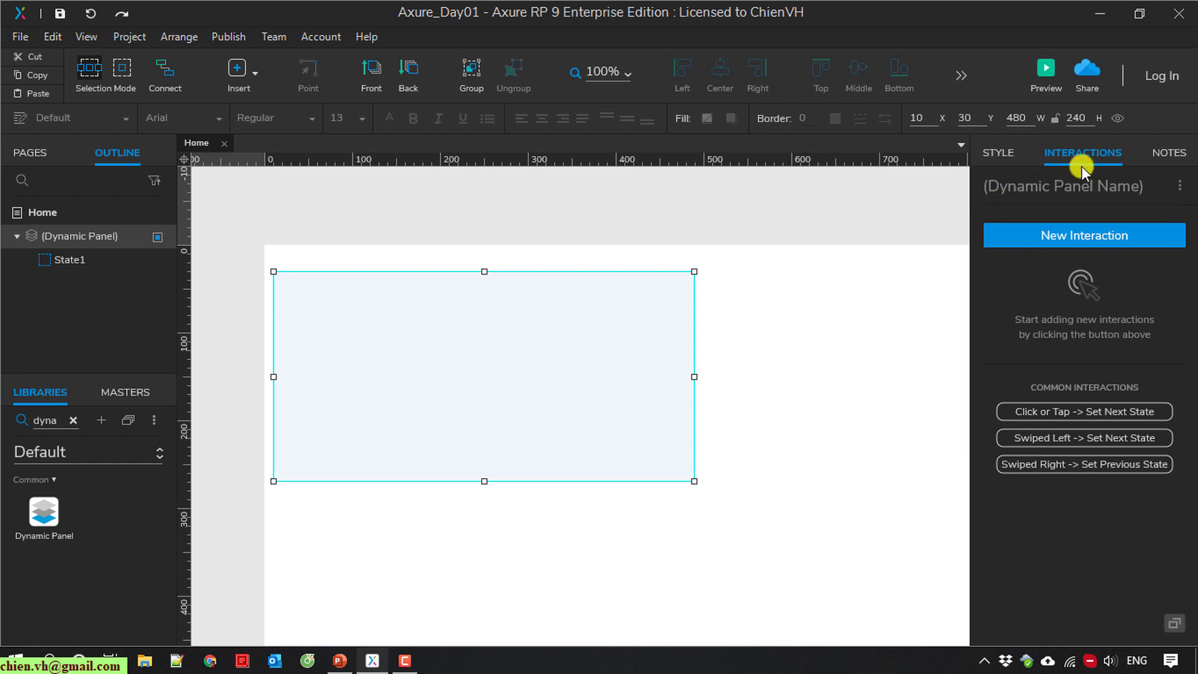
click(1061, 192)
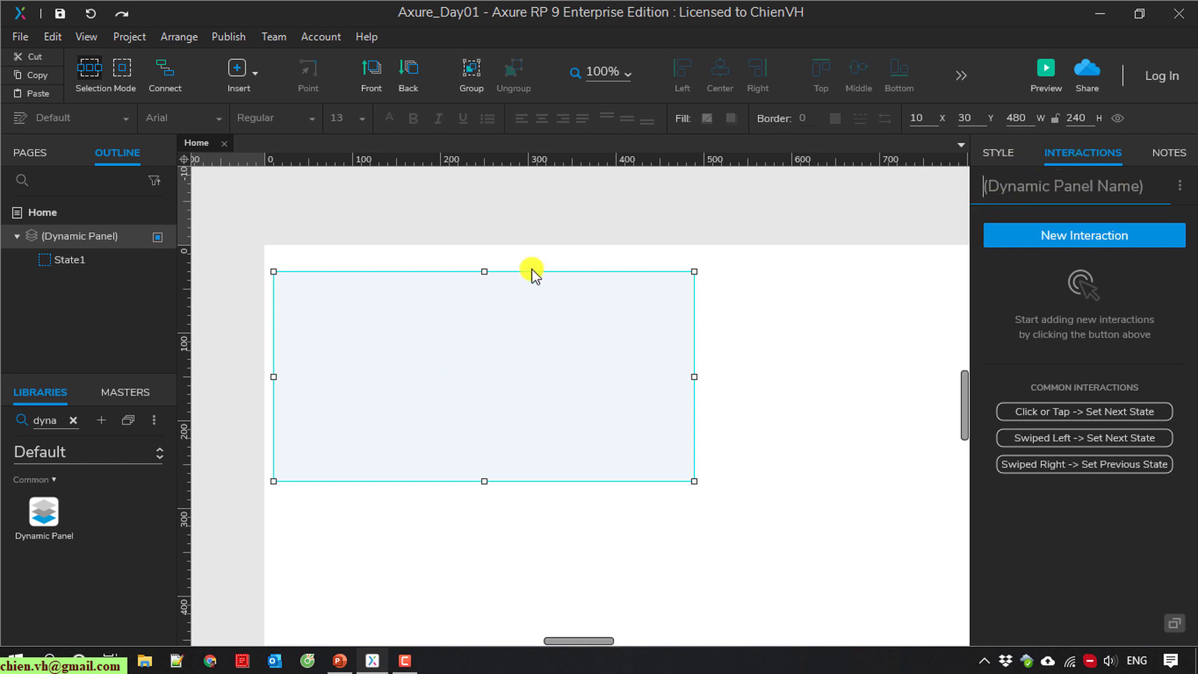
click(69, 237)
click(68, 237)
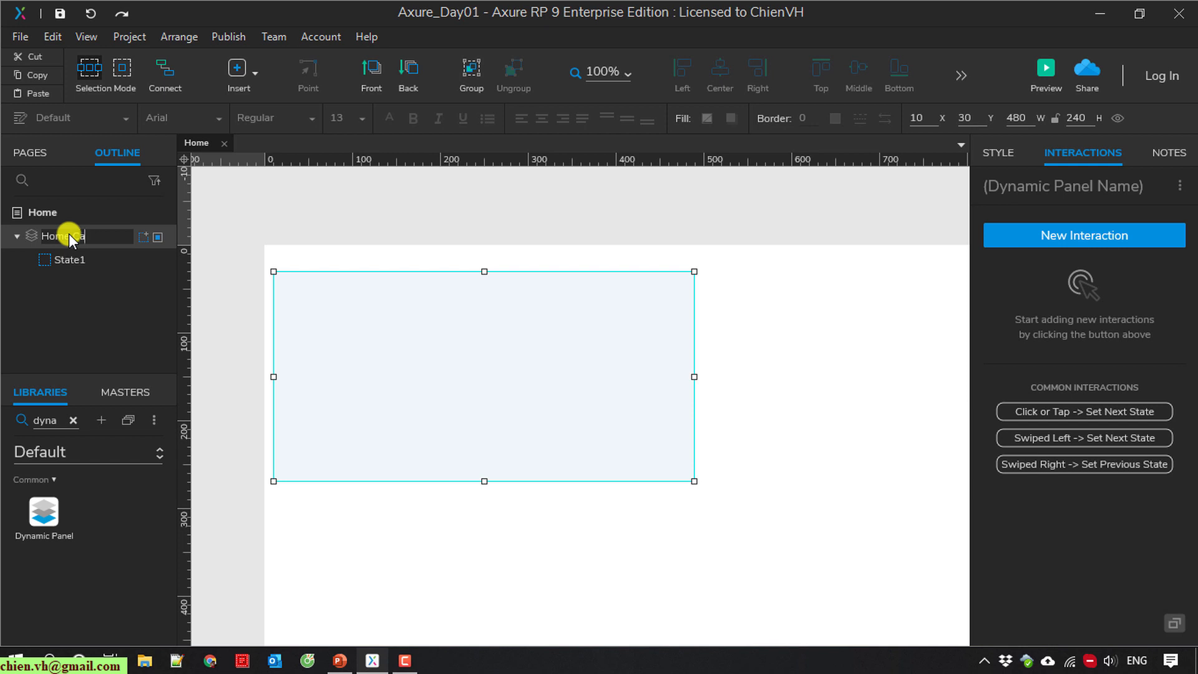
text(usel)
key(Return)
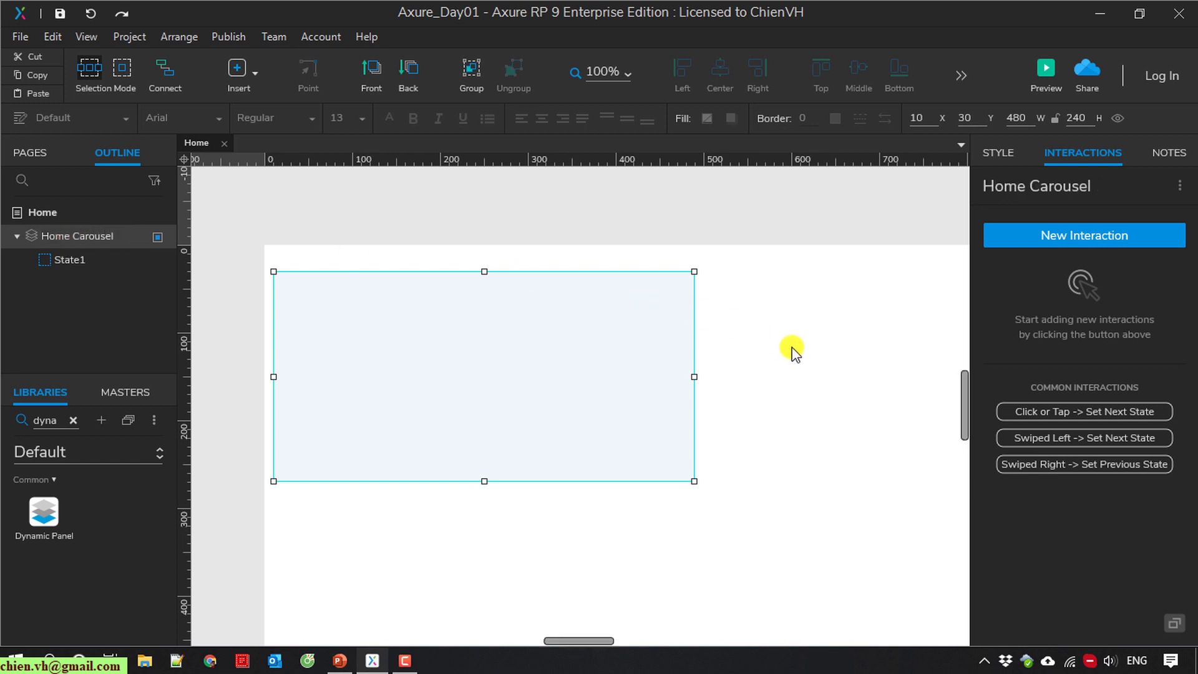
Open State1 of Home Carousel and duplicate it four times.
click(777, 408)
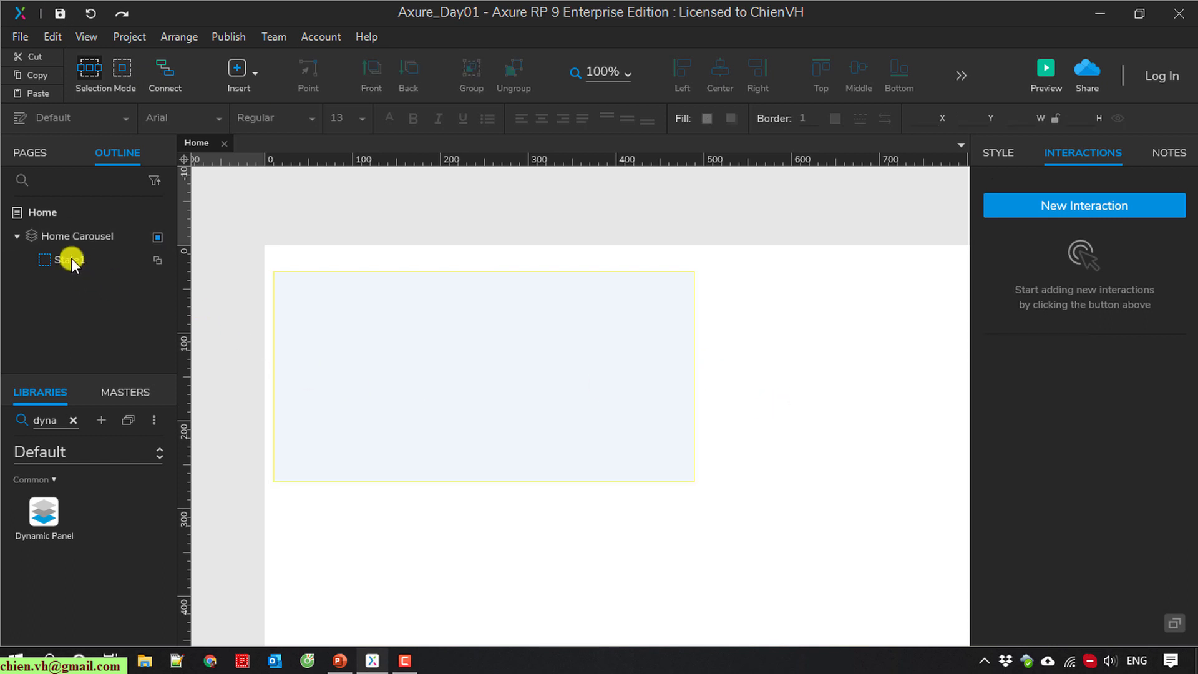
click(70, 260)
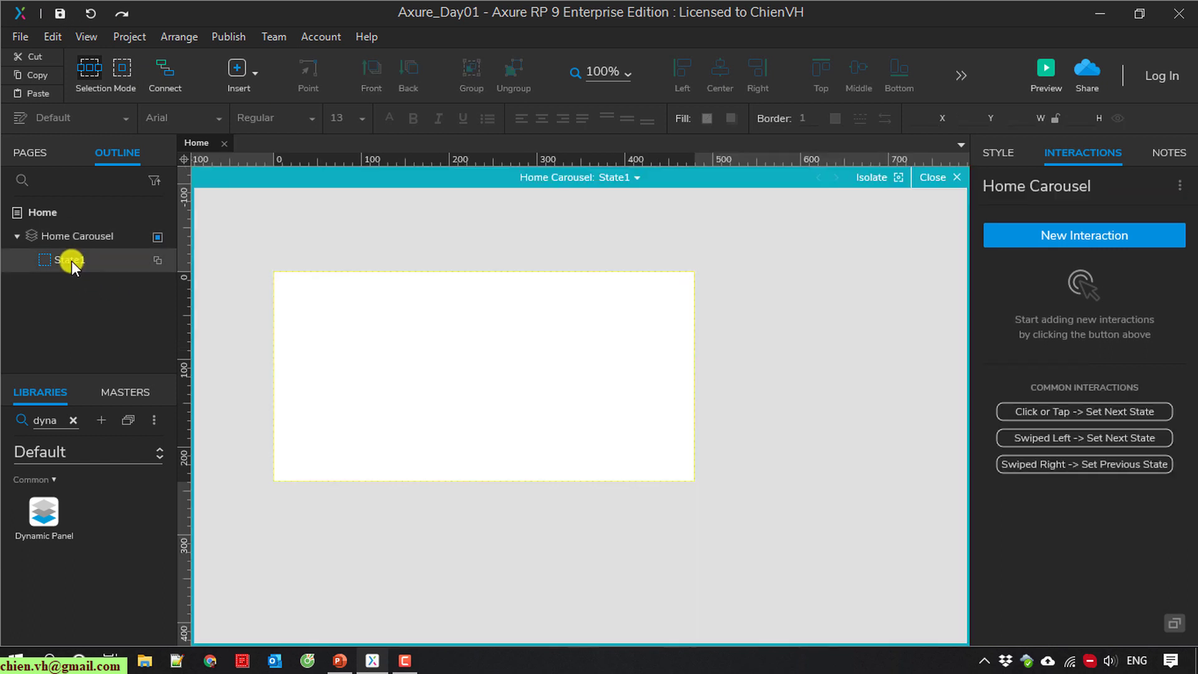
click(103, 234)
right_click(100, 234)
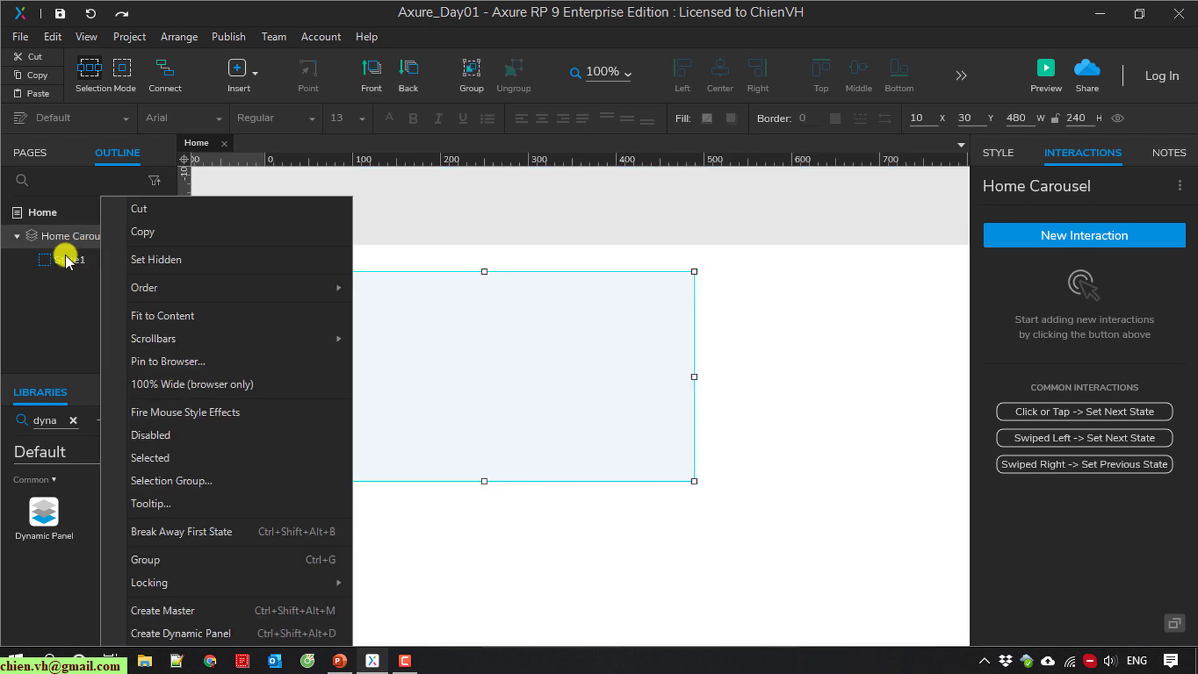
click(66, 257)
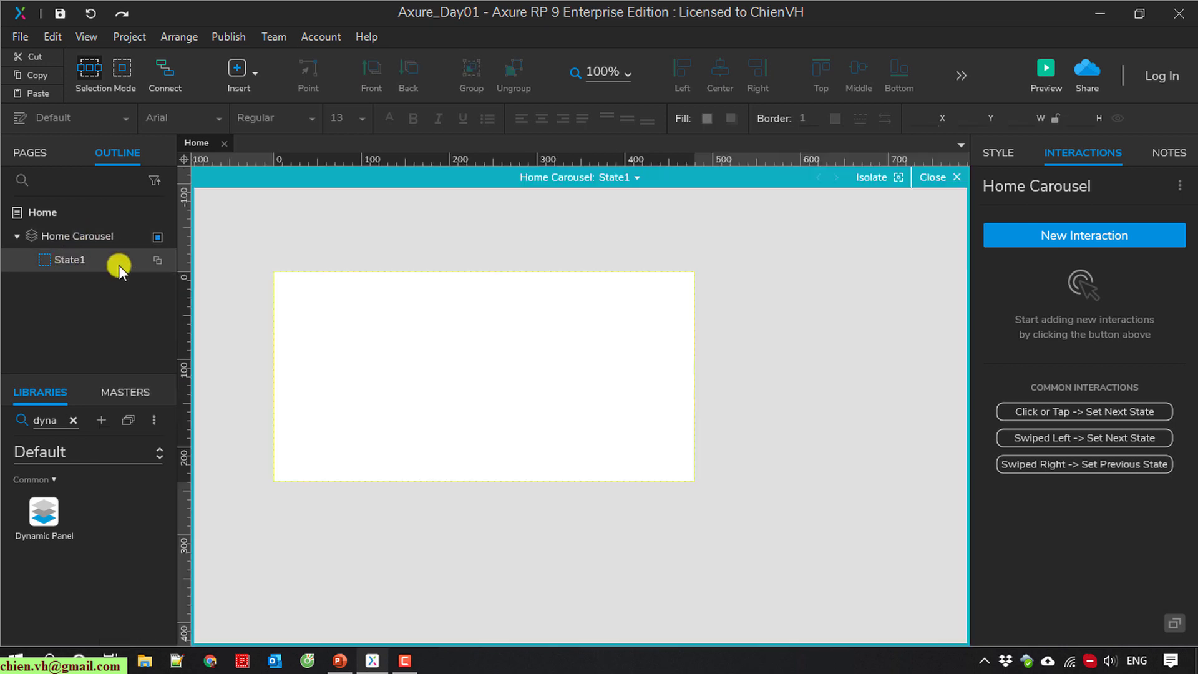
click(155, 261)
click(158, 260)
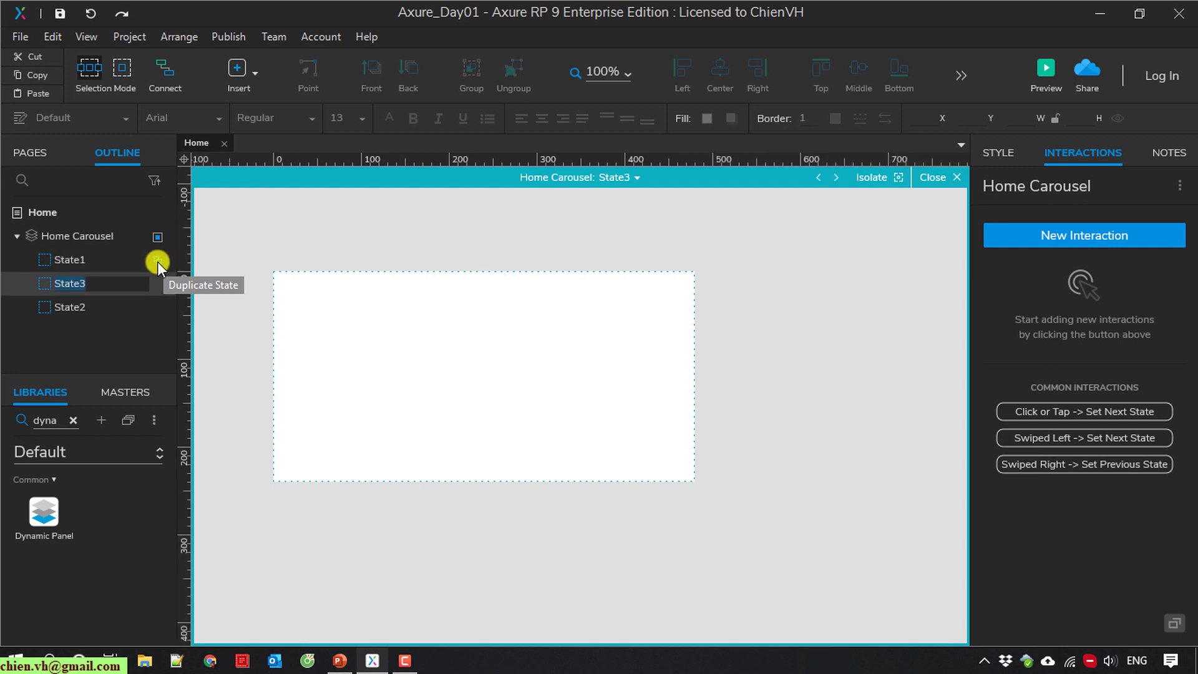
click(158, 261)
click(158, 261)
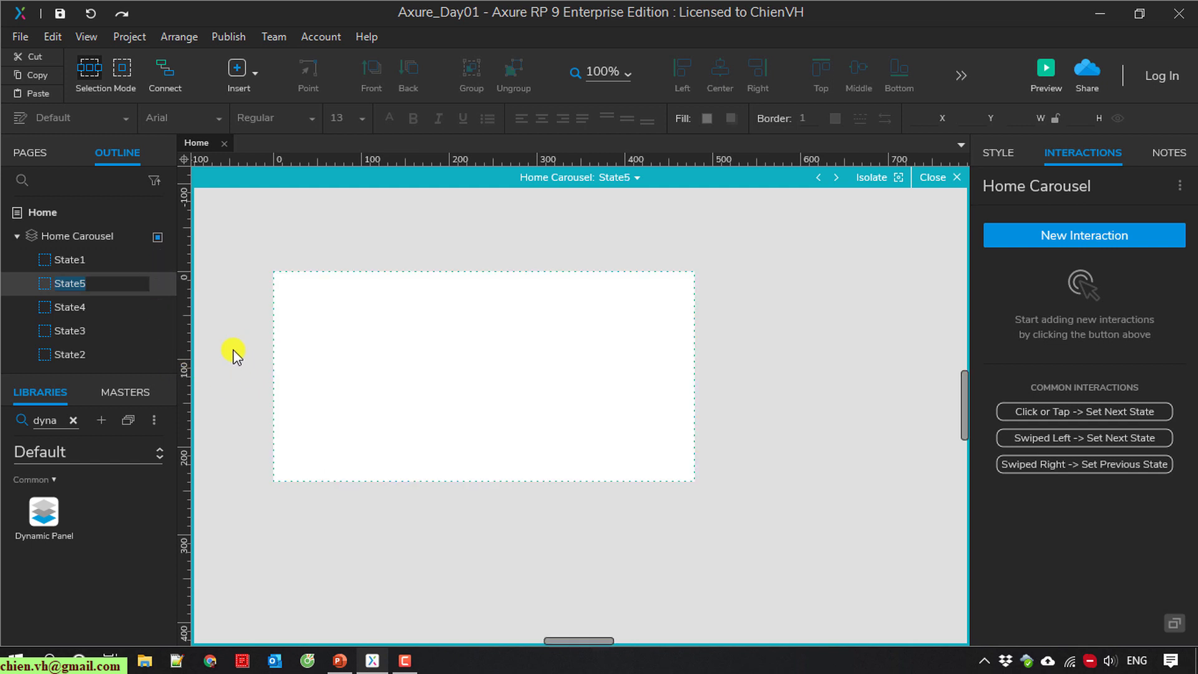
Reorder the states in the Outline to State1–State5 and open State1.
drag(91, 376, 90, 400)
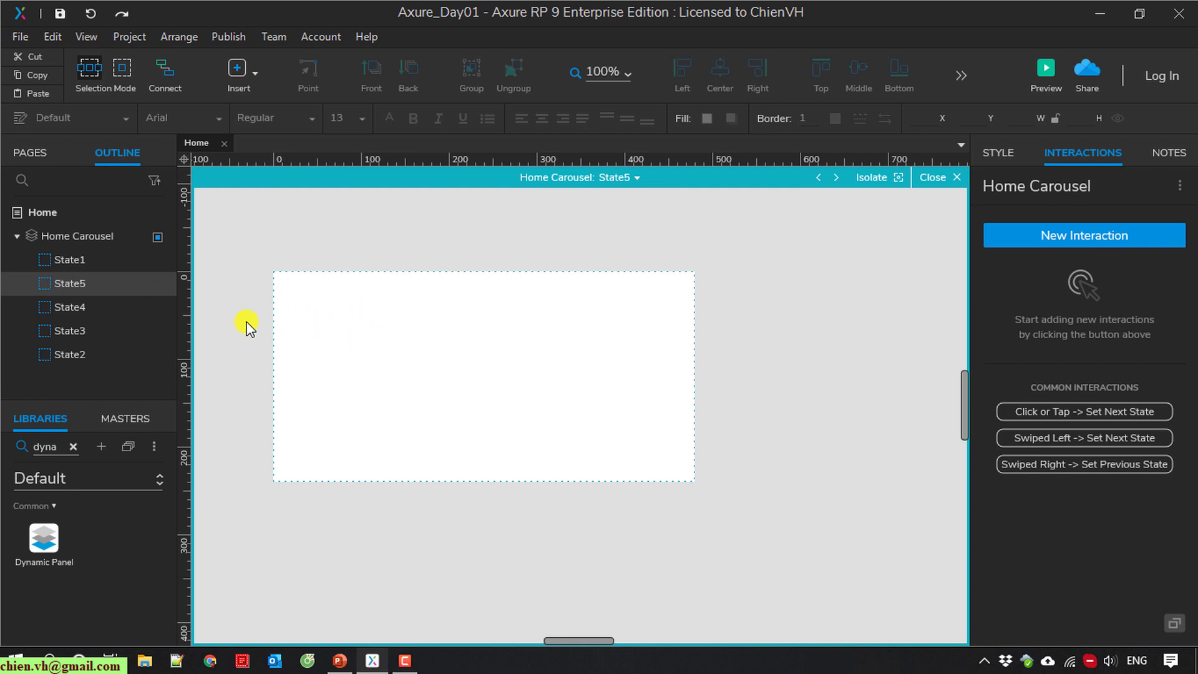
click(66, 357)
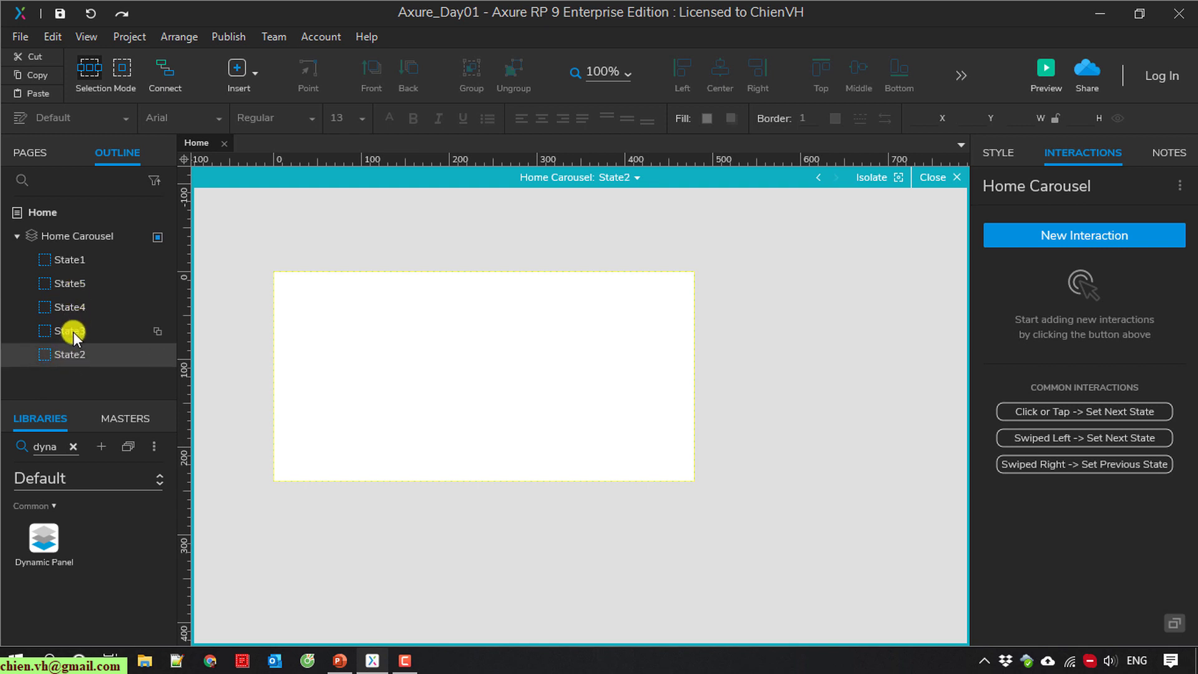
click(73, 332)
drag(77, 355, 76, 360)
drag(74, 305, 81, 361)
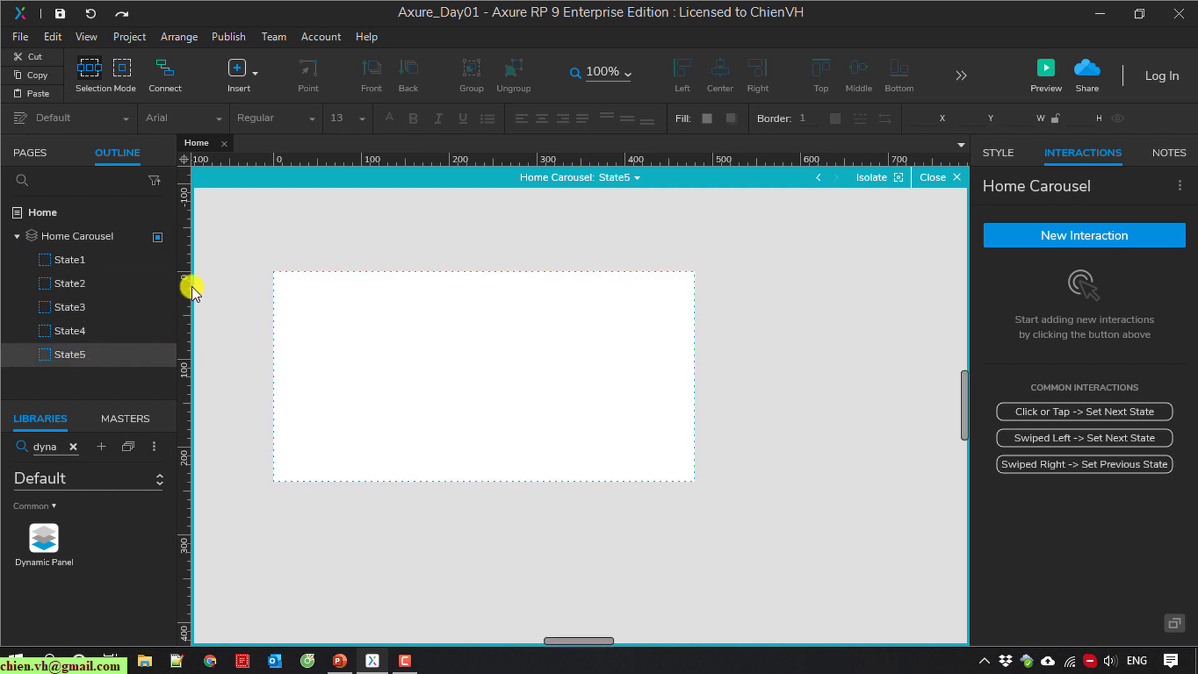
click(75, 260)
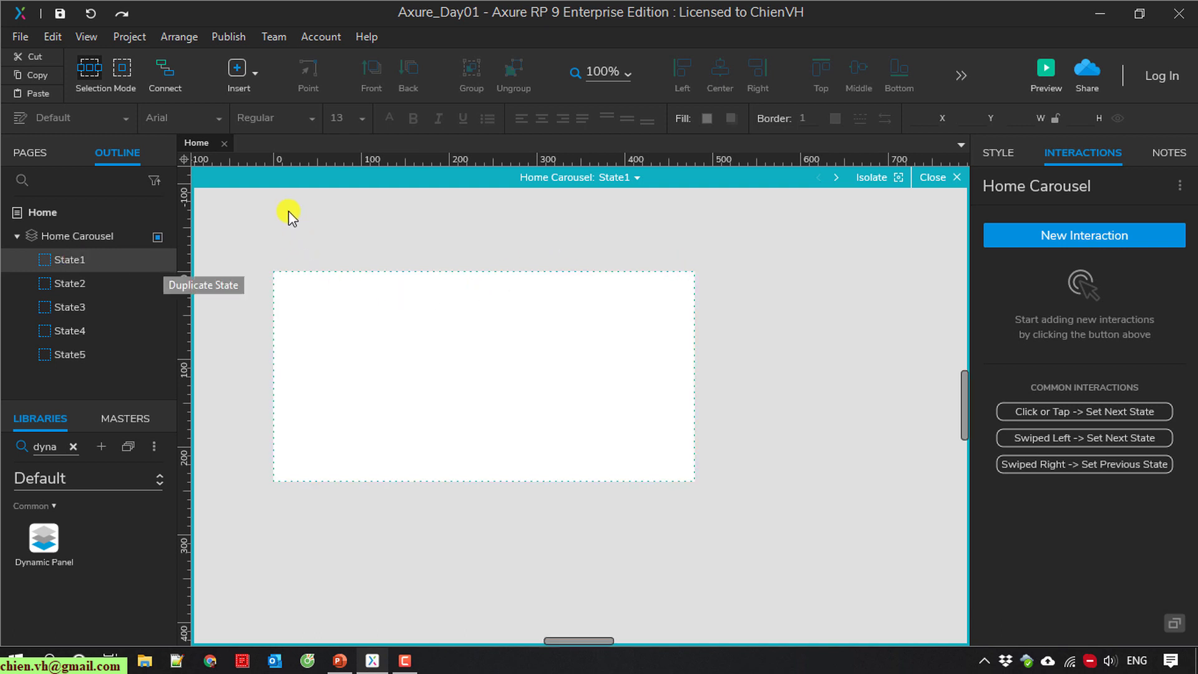
click(73, 447)
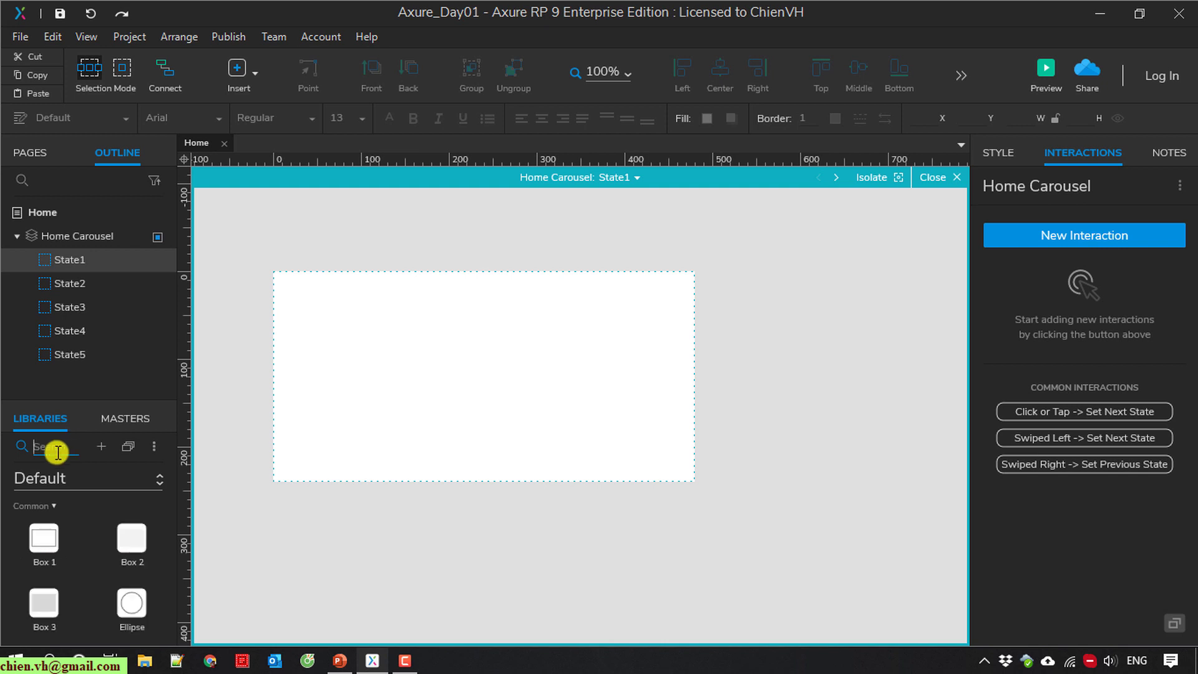
text(image)
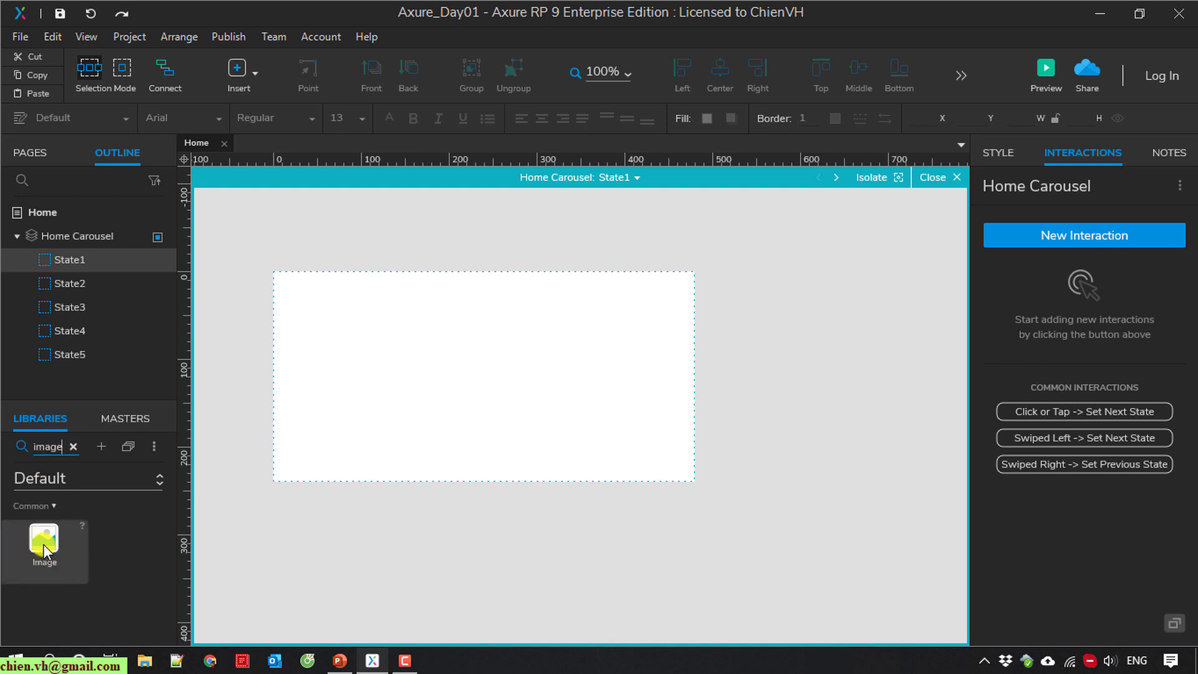
drag(43, 542, 288, 280)
click(573, 369)
click(417, 343)
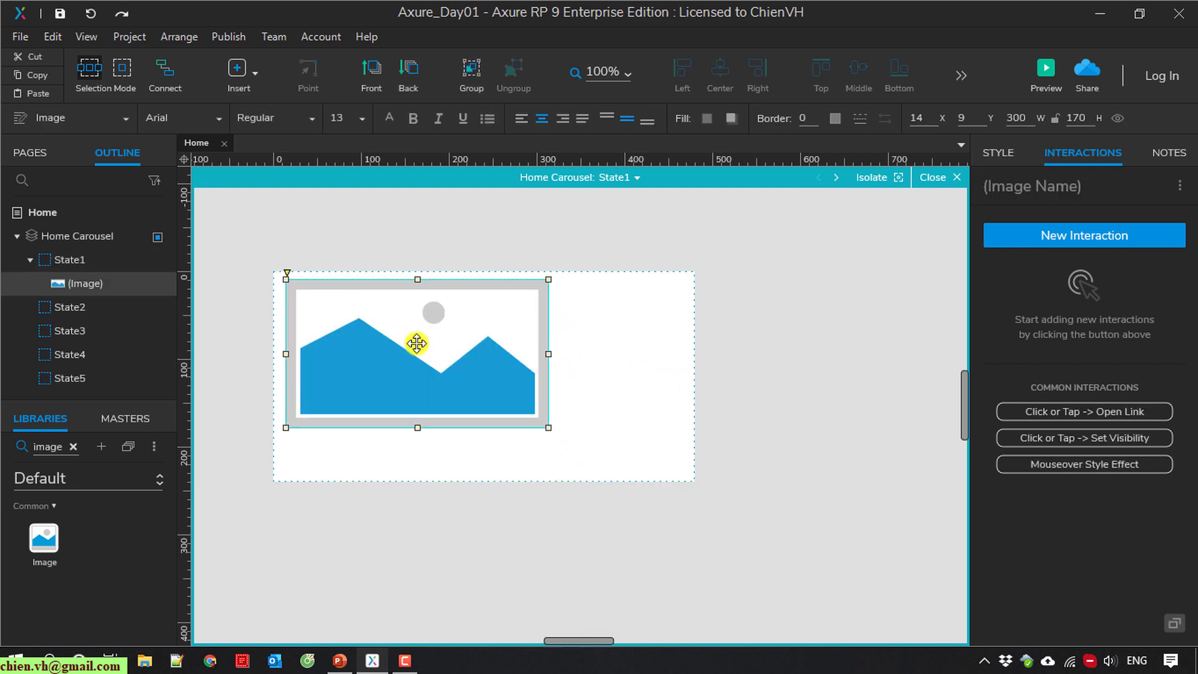
key(Delete)
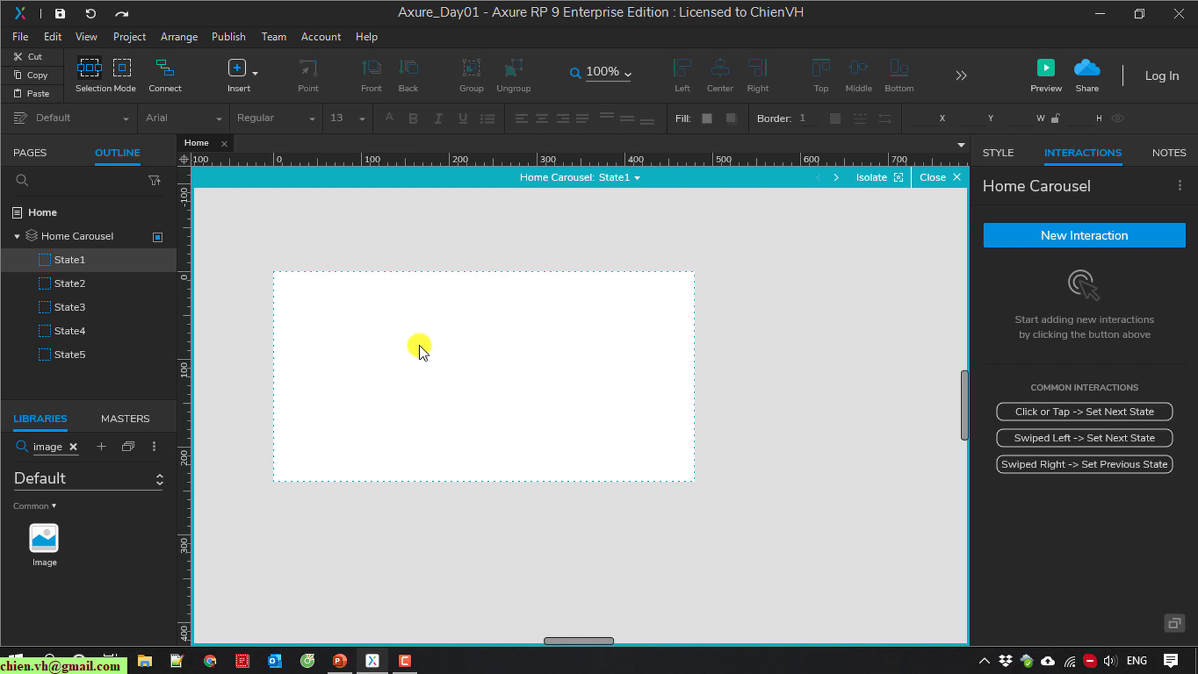
Open the OneDrive Pictures > Car01 folder in File Explorer.
click(145, 663)
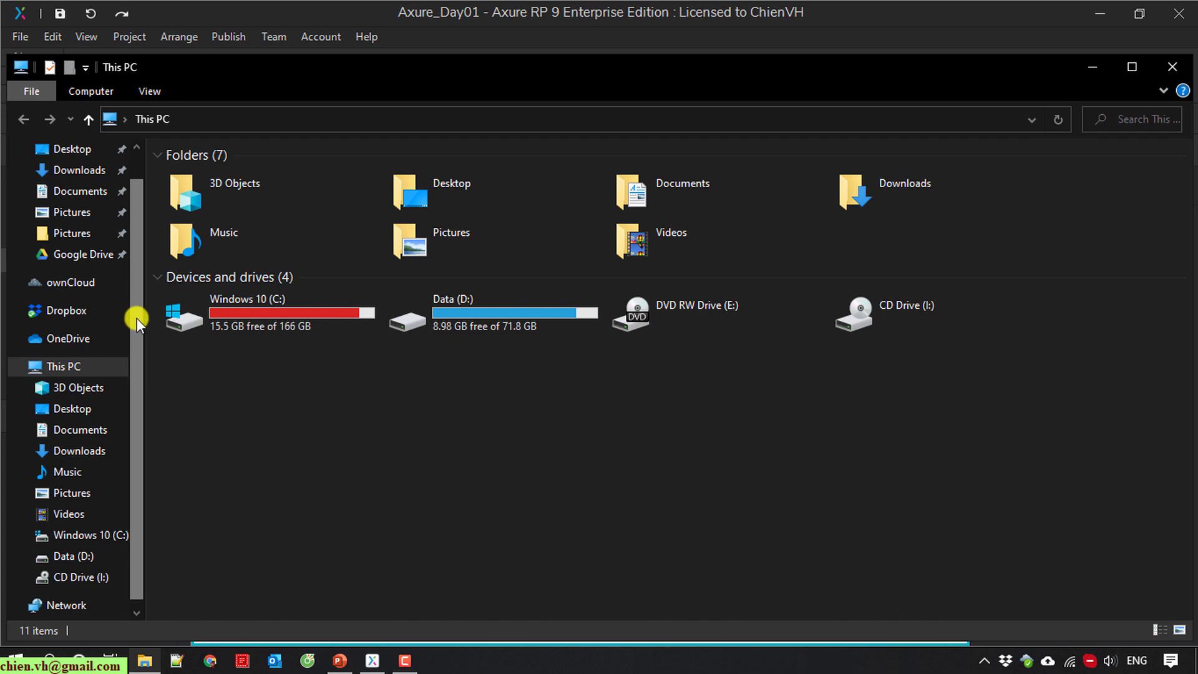
drag(136, 320, 136, 248)
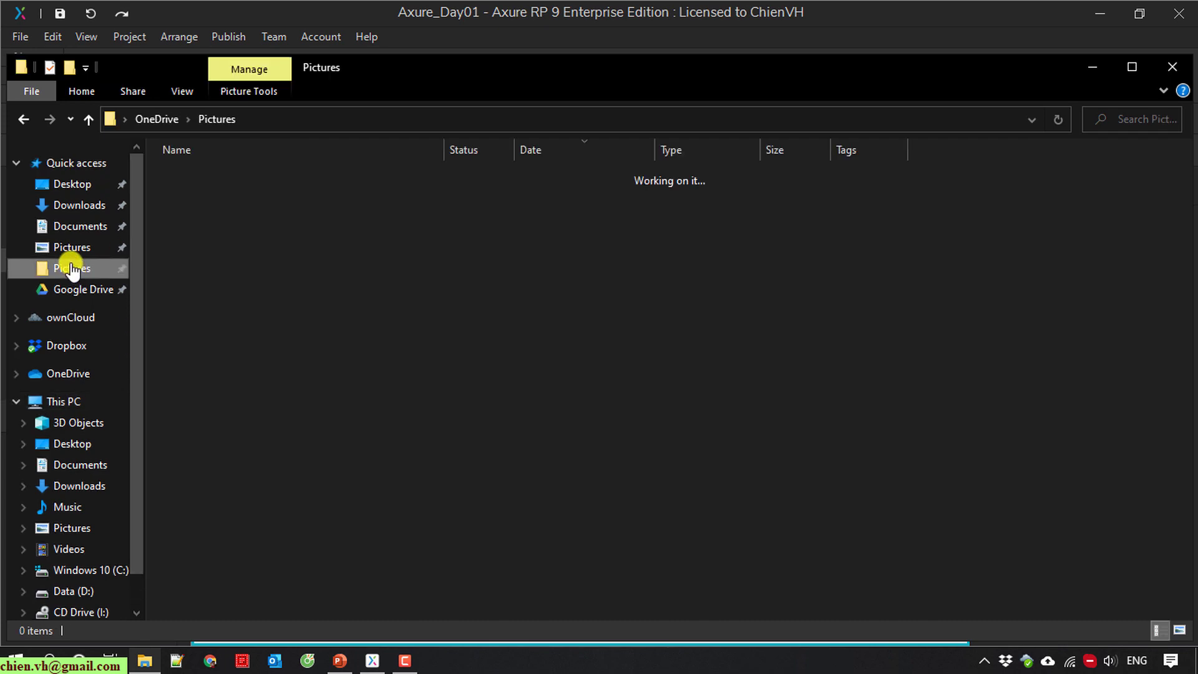
click(199, 181)
double_click(200, 178)
Snap Explorer to the right half and drag 01.jpg onto the State1 canvas.
drag(497, 21, 898, 245)
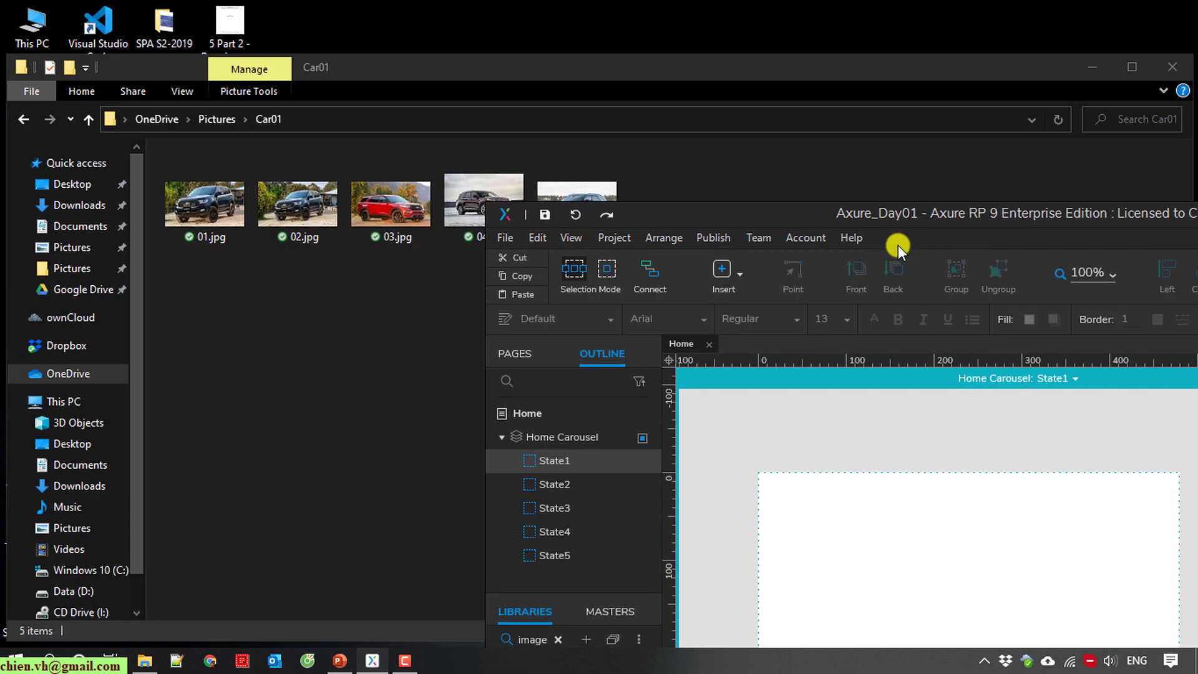
double_click(817, 213)
click(145, 660)
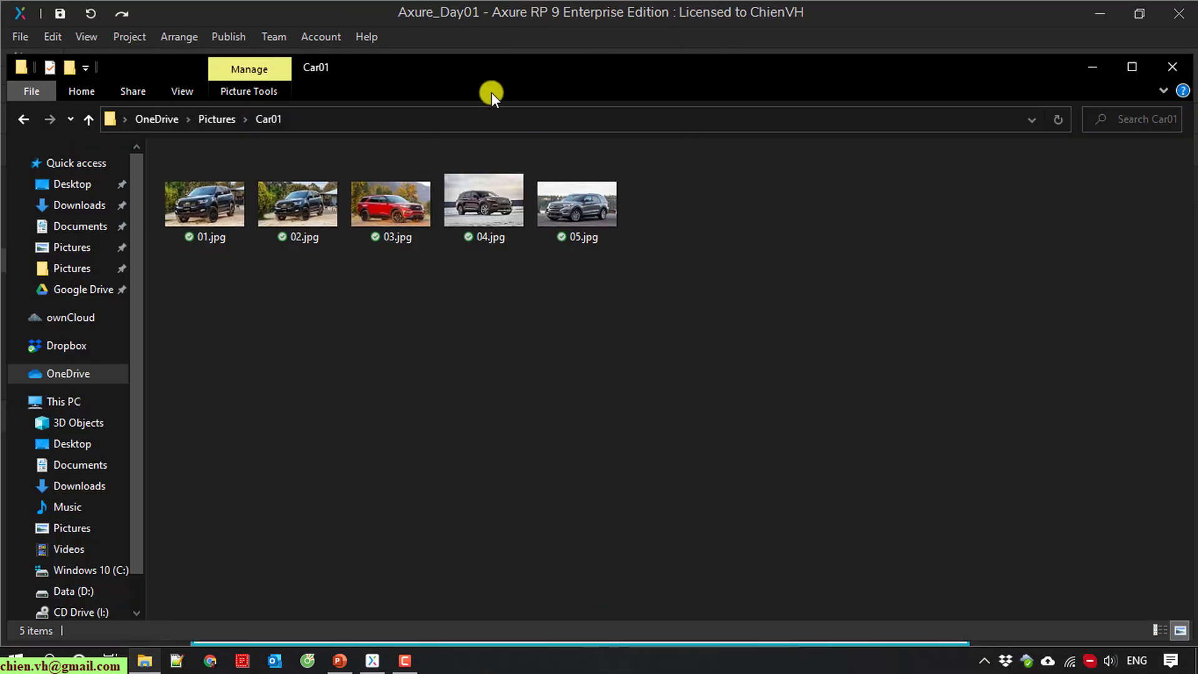
drag(414, 70, 1118, 193)
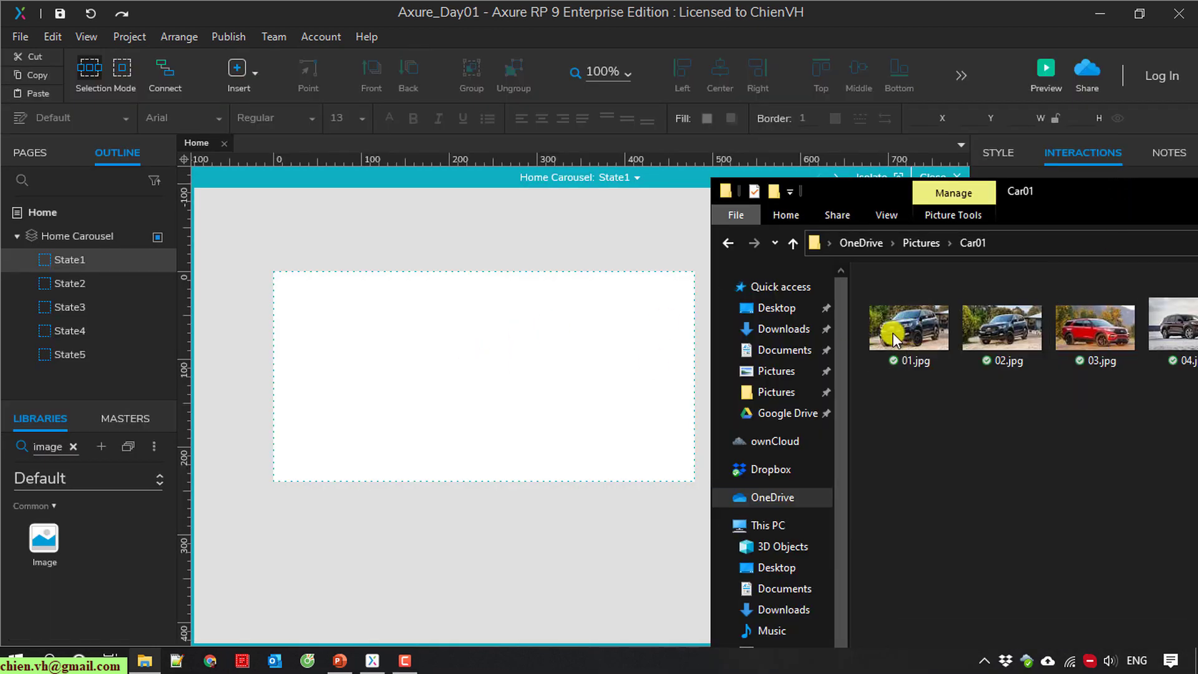
drag(919, 327, 275, 279)
Shrink the 01.jpg photo from its corner and move it to State1's top-left.
click(324, 224)
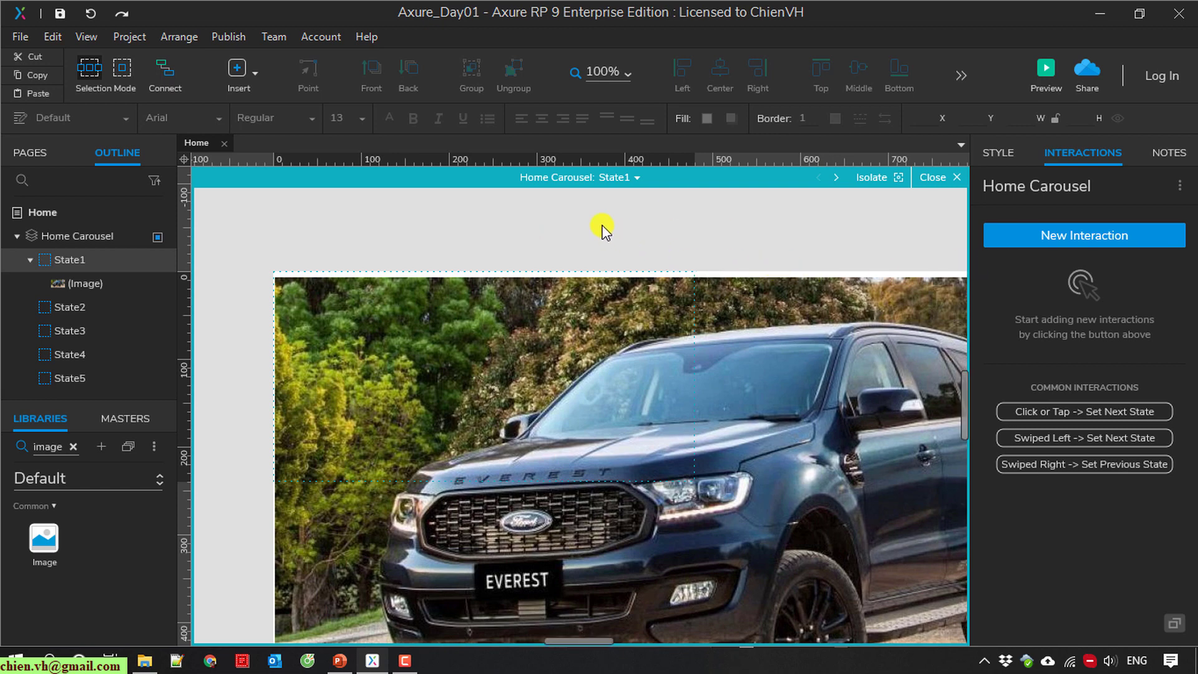
scroll(603, 236, down, 5)
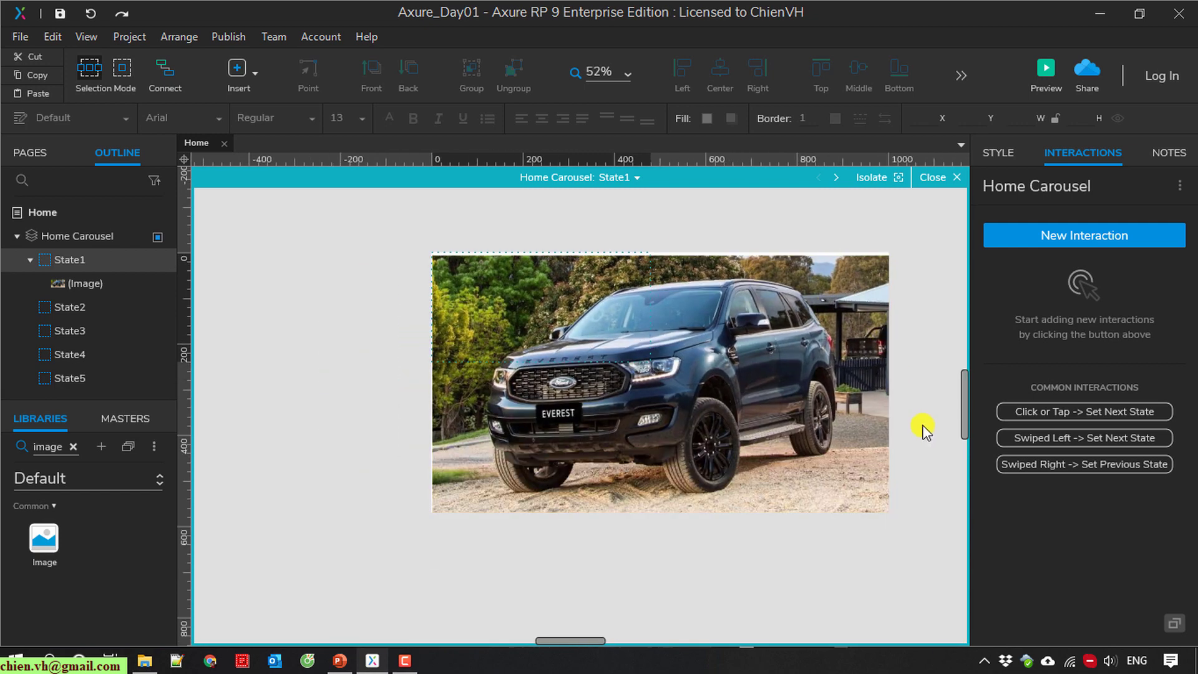
drag(579, 640, 581, 641)
click(777, 461)
drag(845, 512, 607, 347)
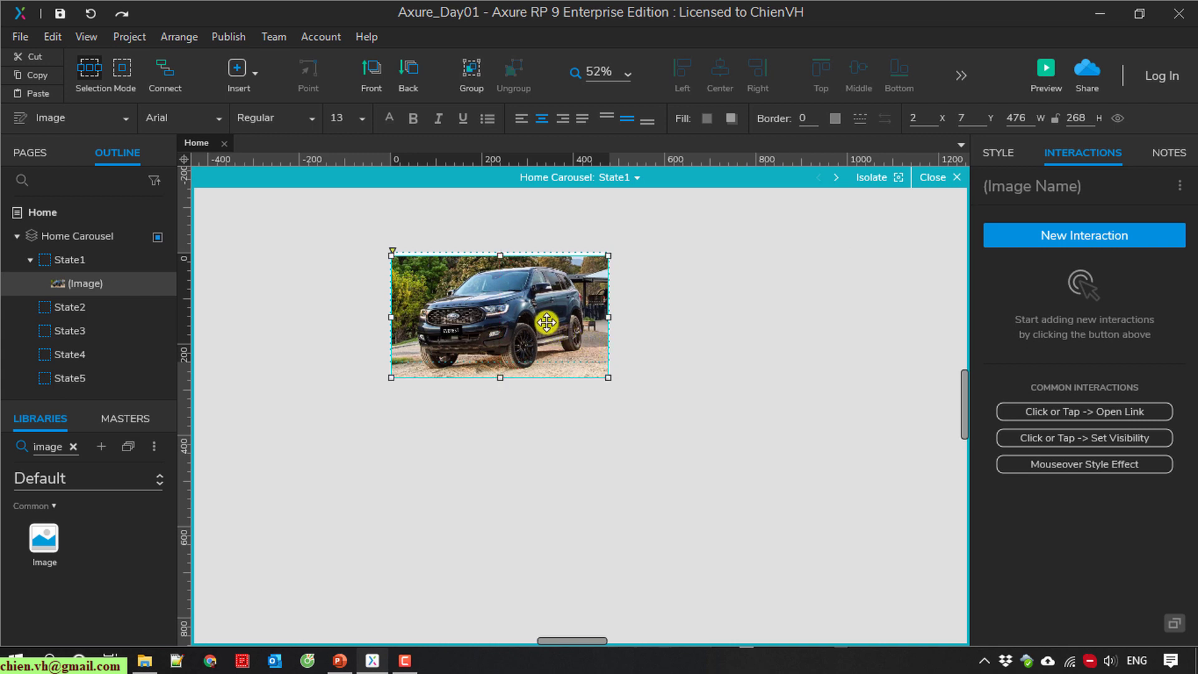
drag(546, 325, 547, 329)
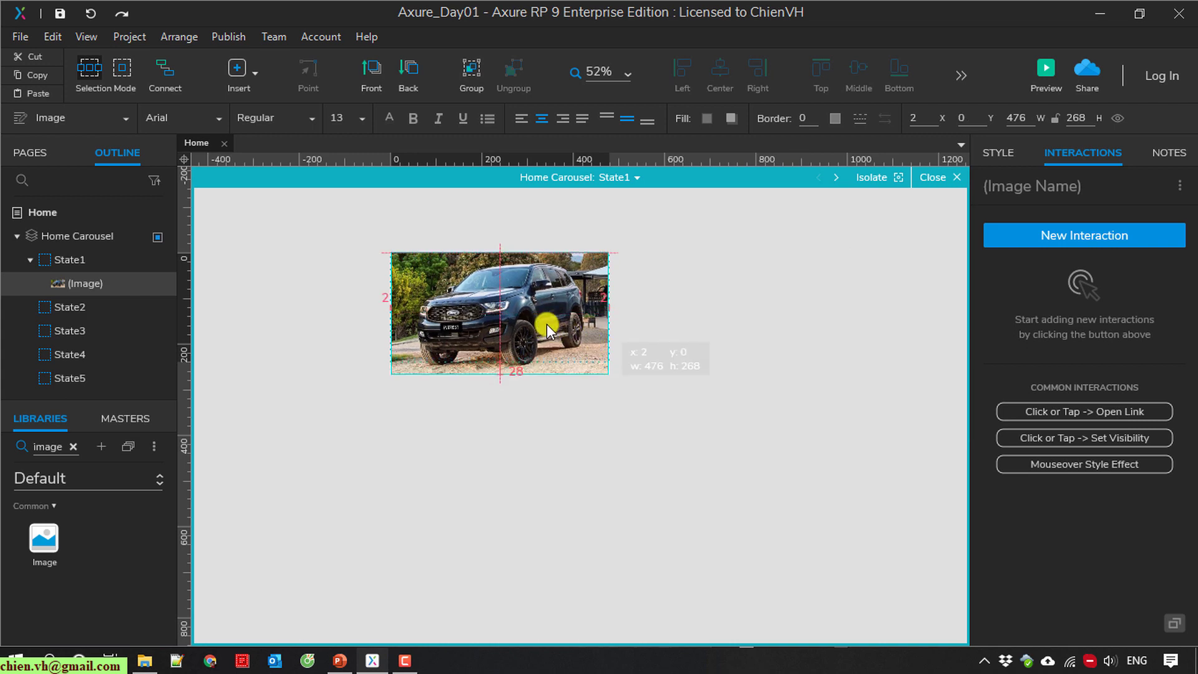
click(741, 357)
Fine-tune the State1 photo's size to 478 × 269.
ctrl+scroll(752, 365, up, 1)
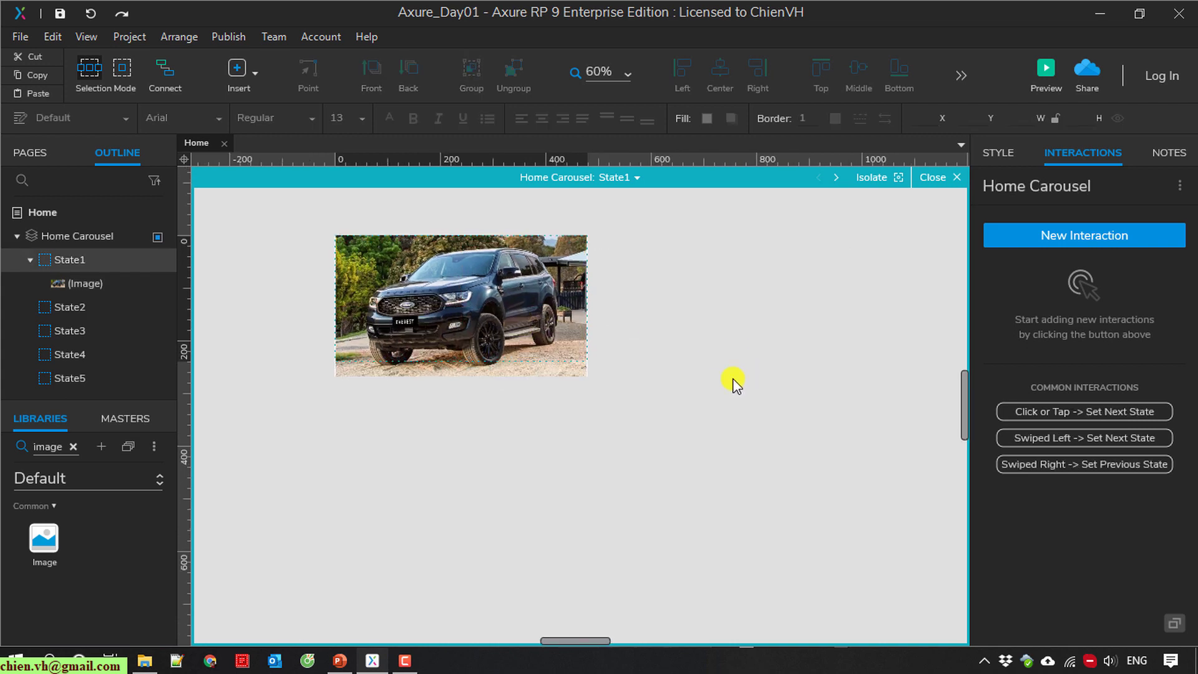
ctrl+scroll(662, 415, up, 3)
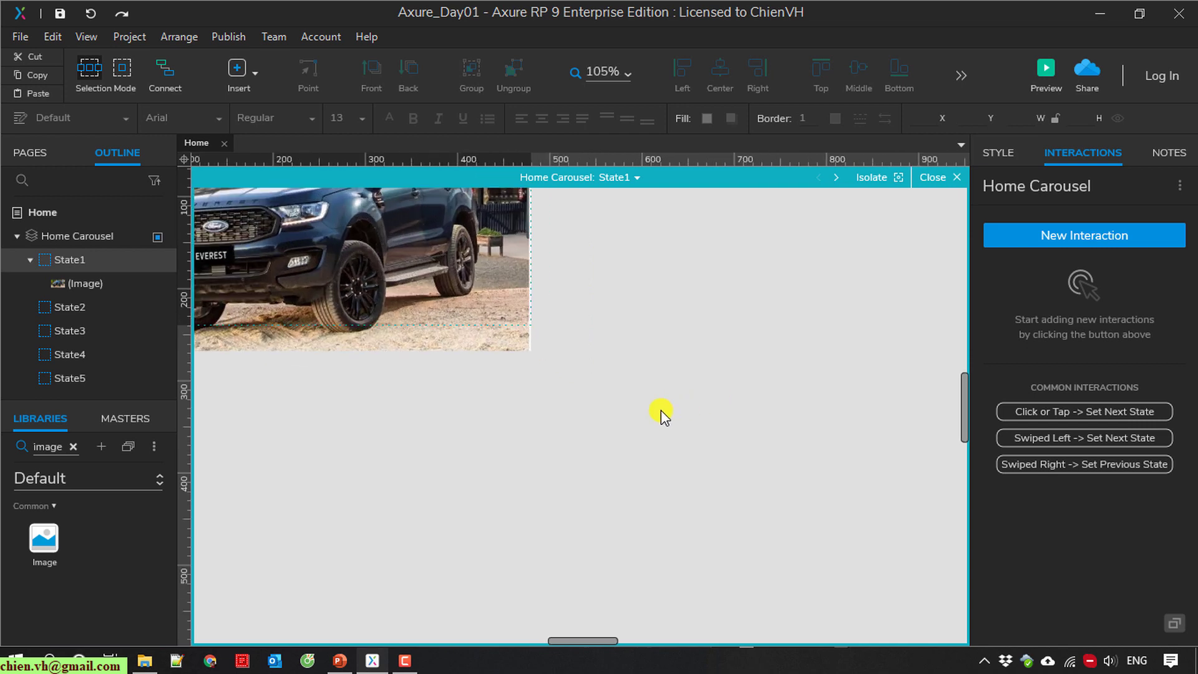
ctrl+scroll(679, 401, up, 1)
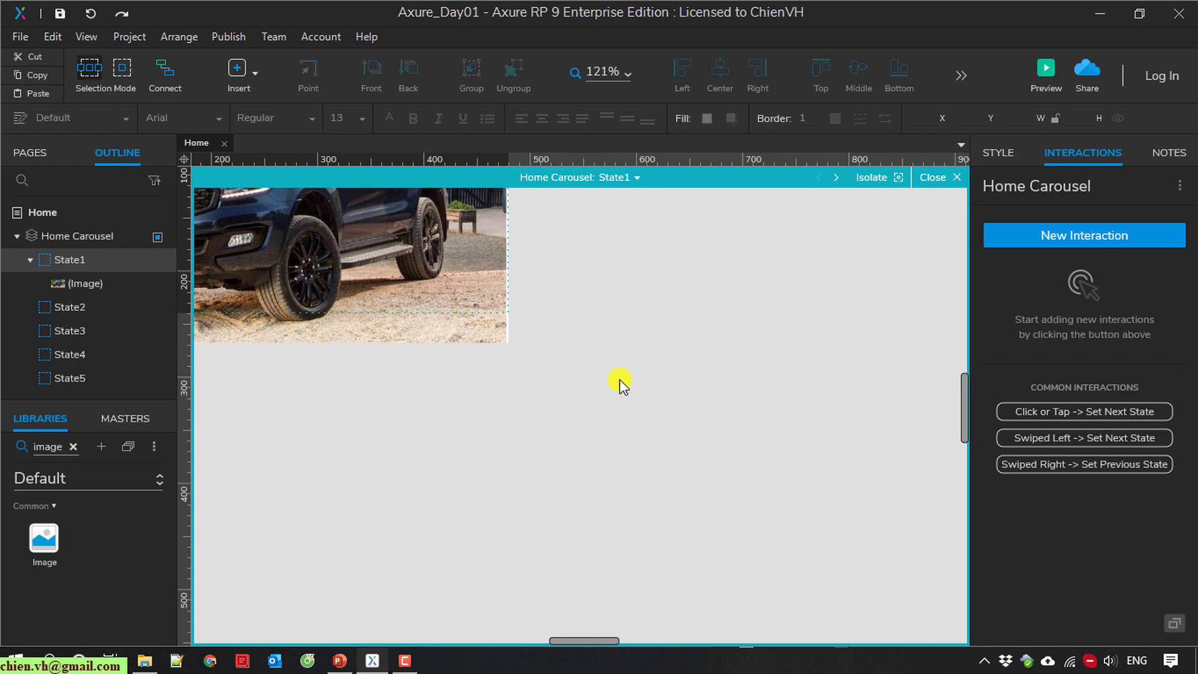
key(space)
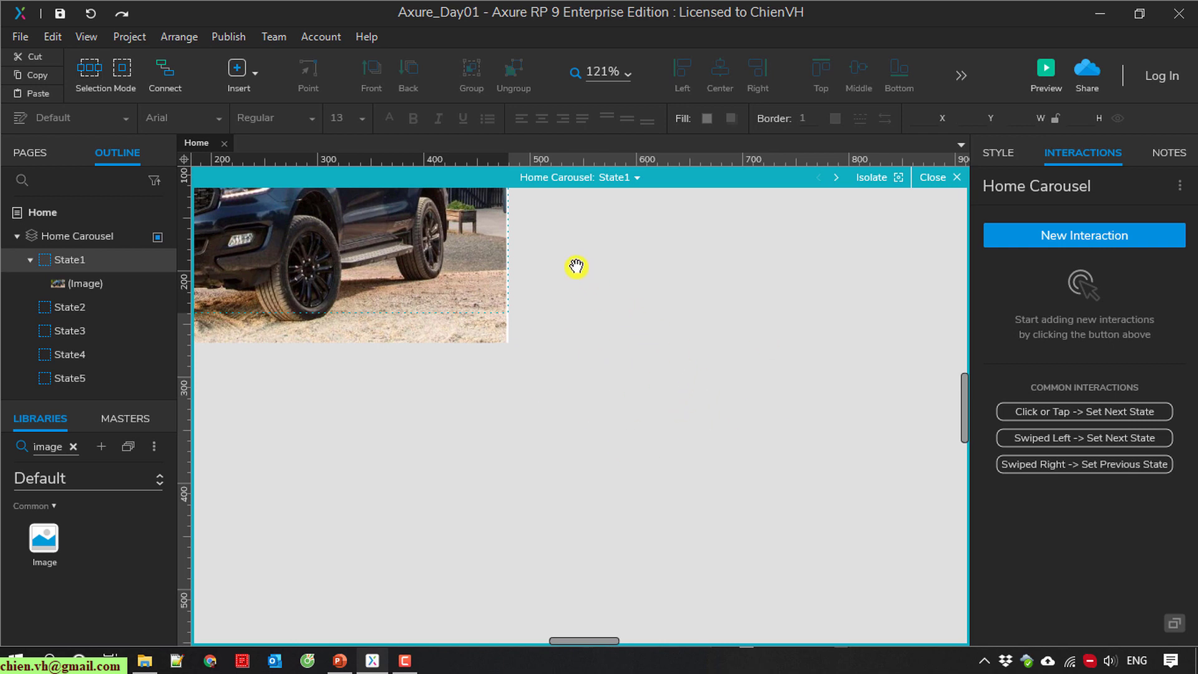
drag(576, 267, 842, 259)
click(544, 342)
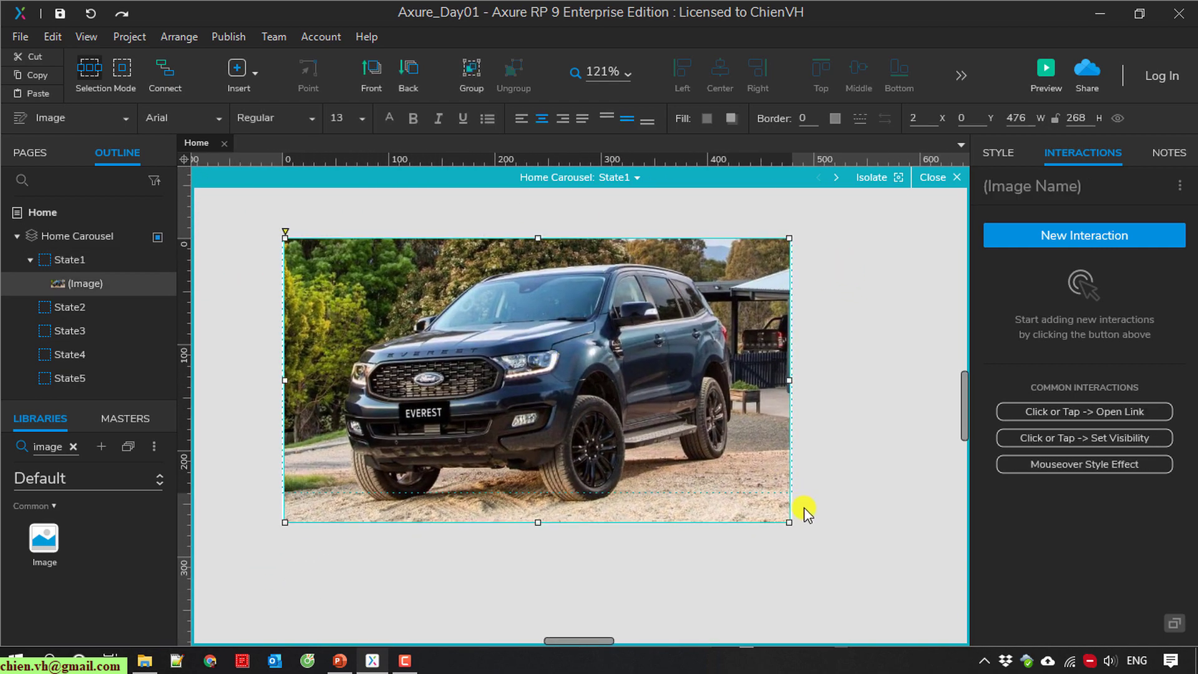
mouse_move(790, 523)
mouse_down()
mouse_move(770, 493)
mouse_move(786, 525)
mouse_up()
click(830, 443)
click(760, 444)
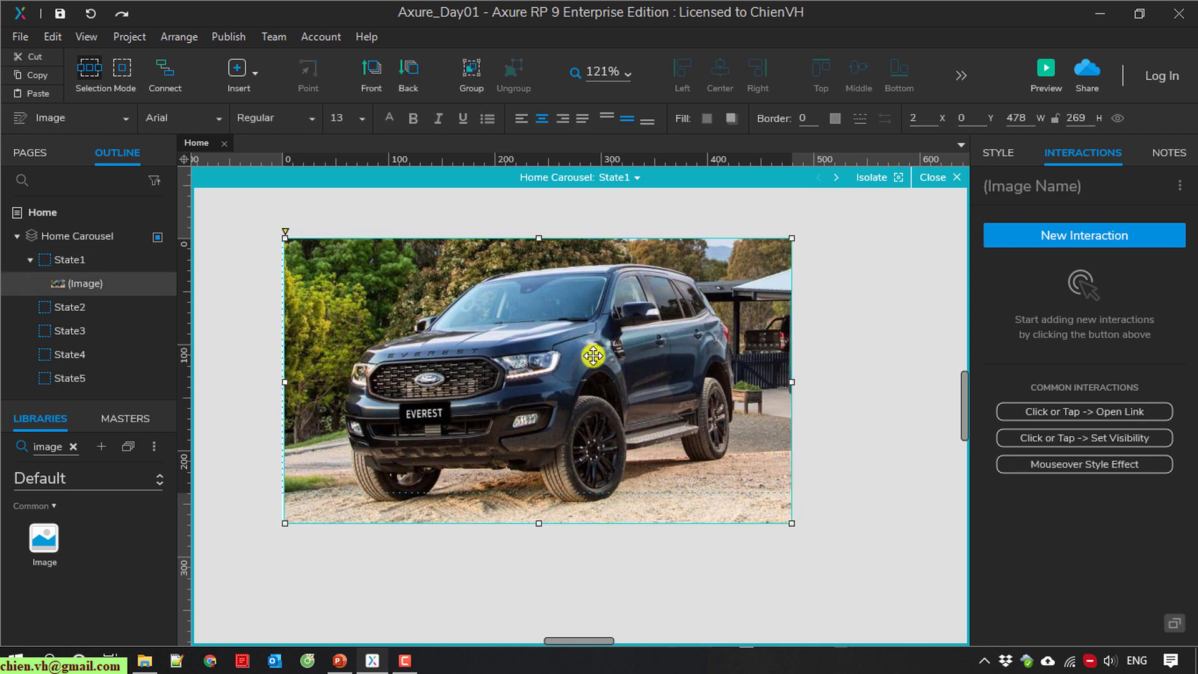
Switch to State2 and drag 02.jpg from Explorer onto its canvas.
click(73, 309)
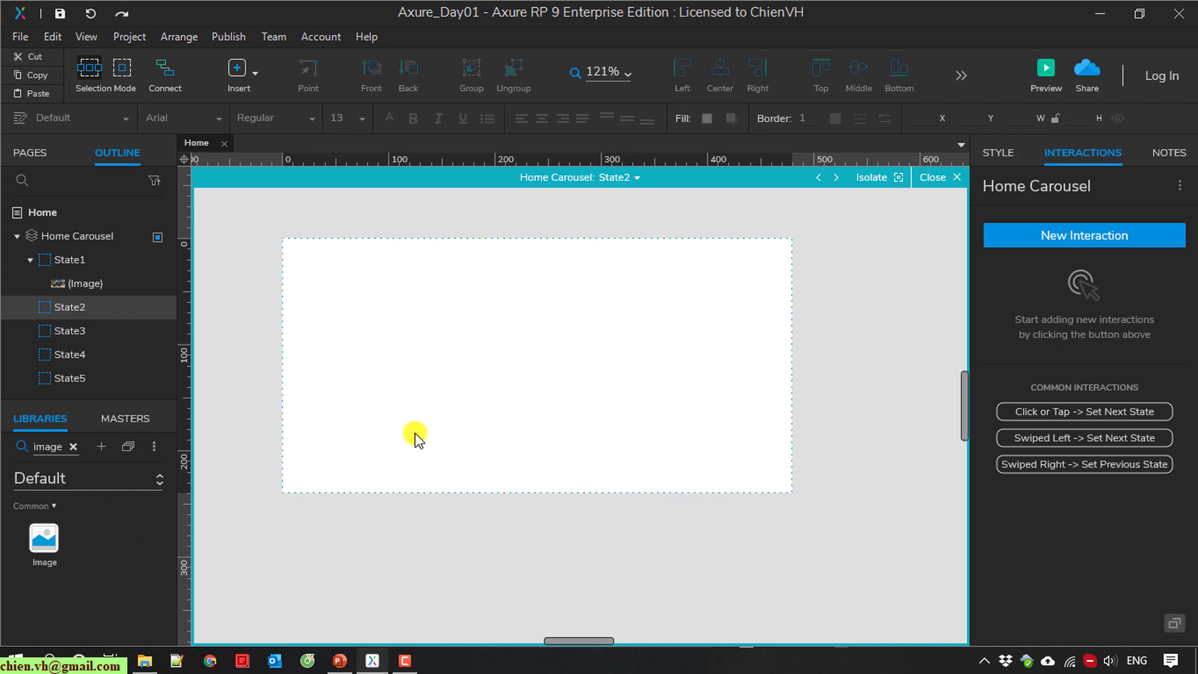
click(144, 660)
drag(1006, 341, 288, 249)
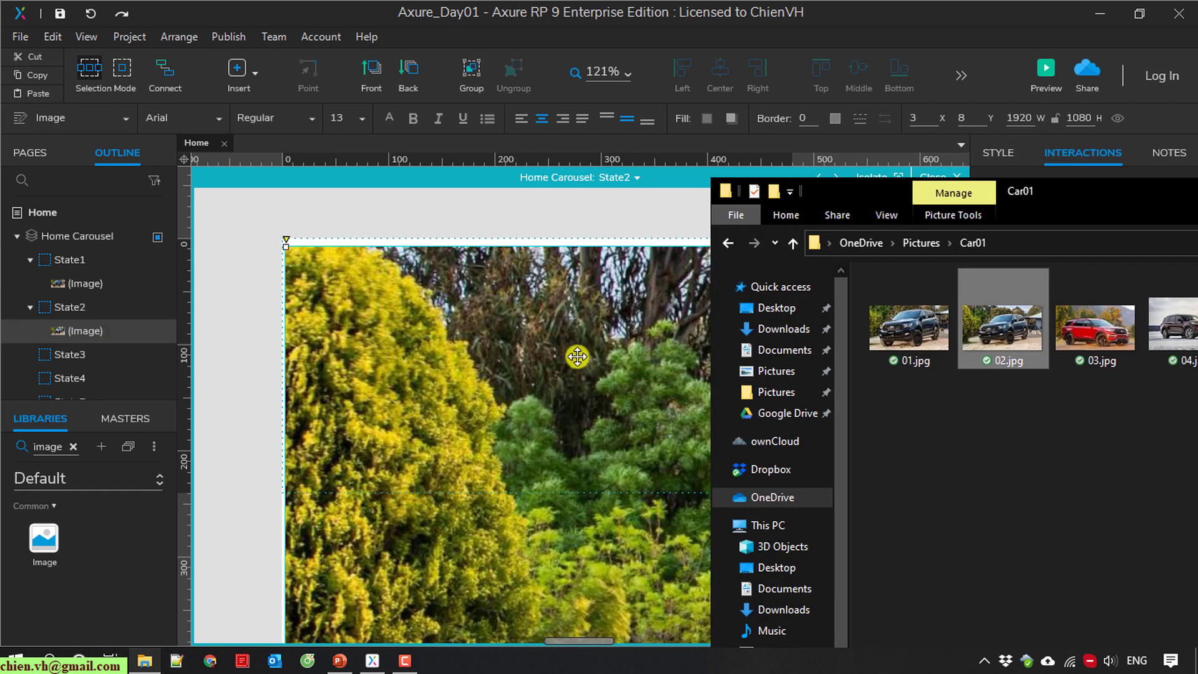
click(522, 219)
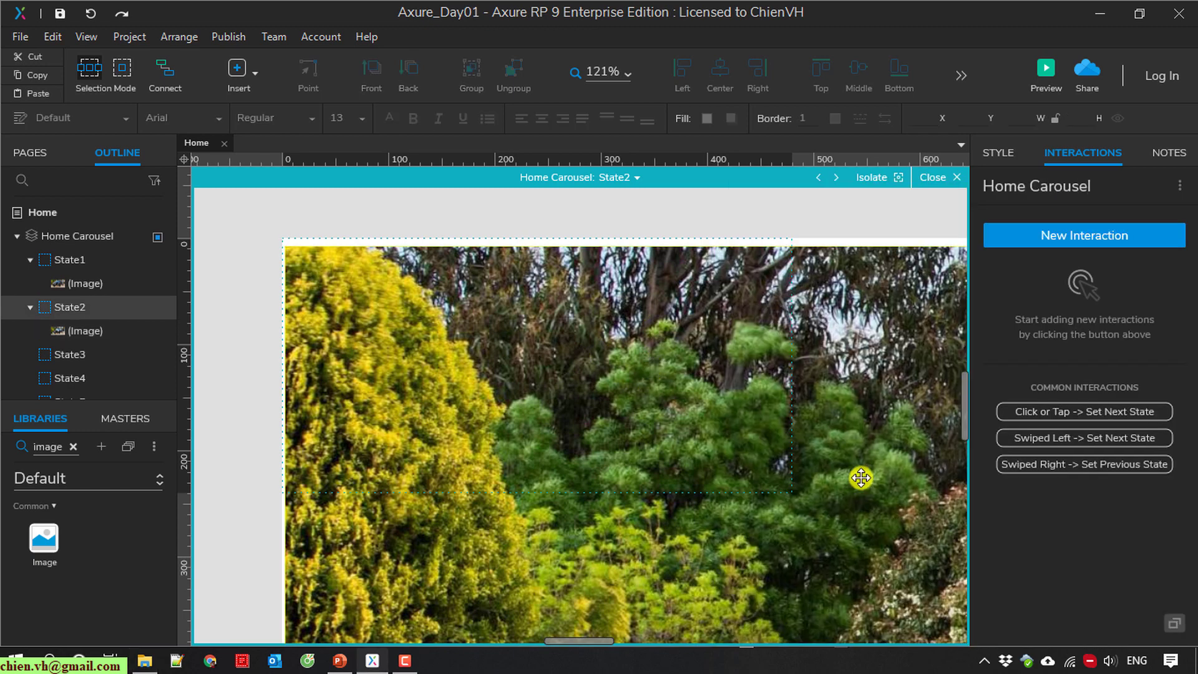
Shrink the 02.jpg photo to about 475 × 267.
ctrl+scroll(749, 449, down, 2)
scroll(636, 524, down, 3)
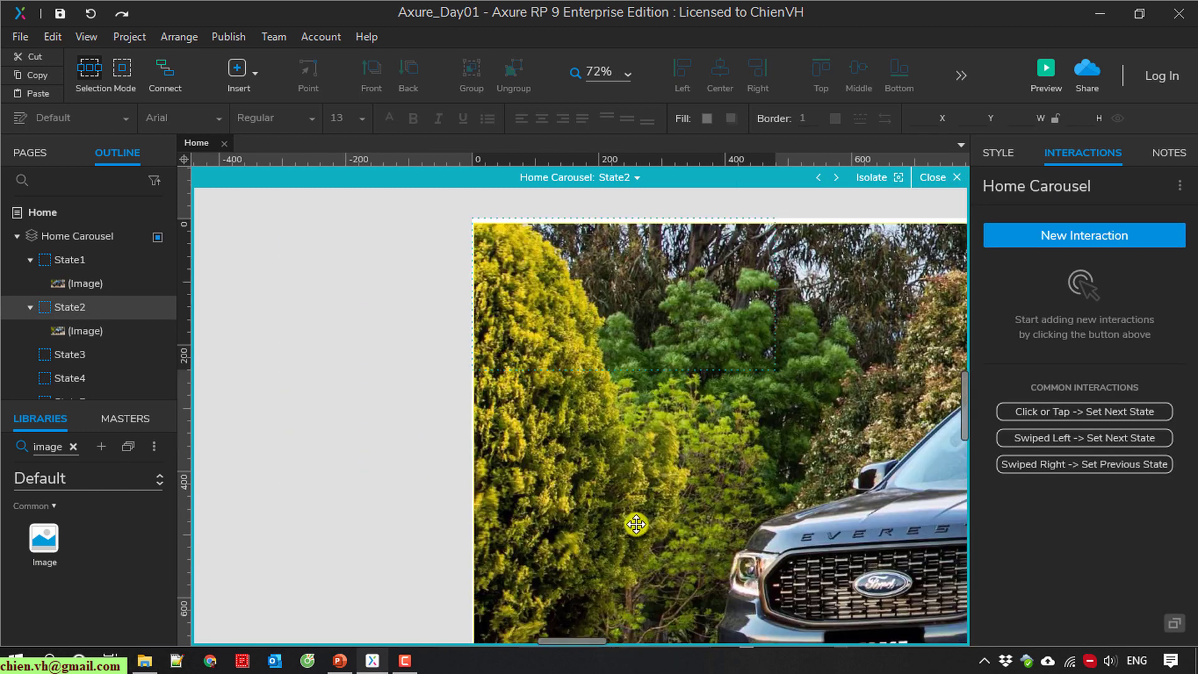
ctrl+scroll(610, 503, down, 2)
ctrl+scroll(609, 502, down, 2)
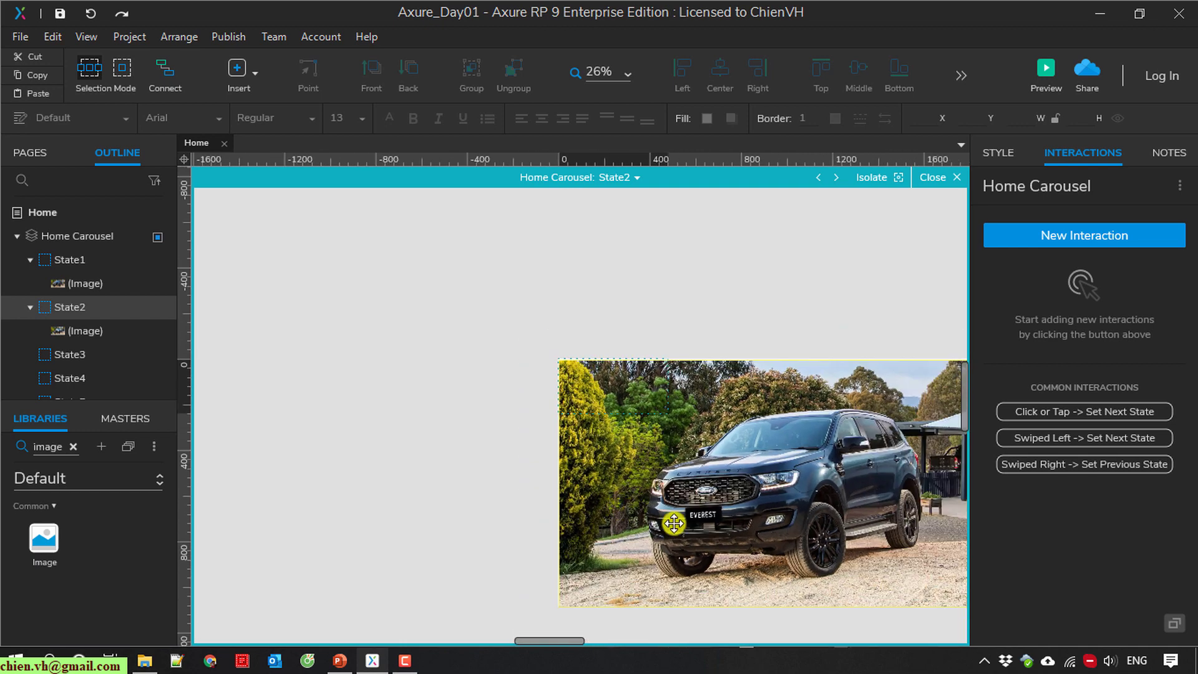
click(909, 584)
drag(911, 585, 664, 447)
Align the State2 photo near the state's top-left edge.
ctrl+scroll(714, 515, up, 3)
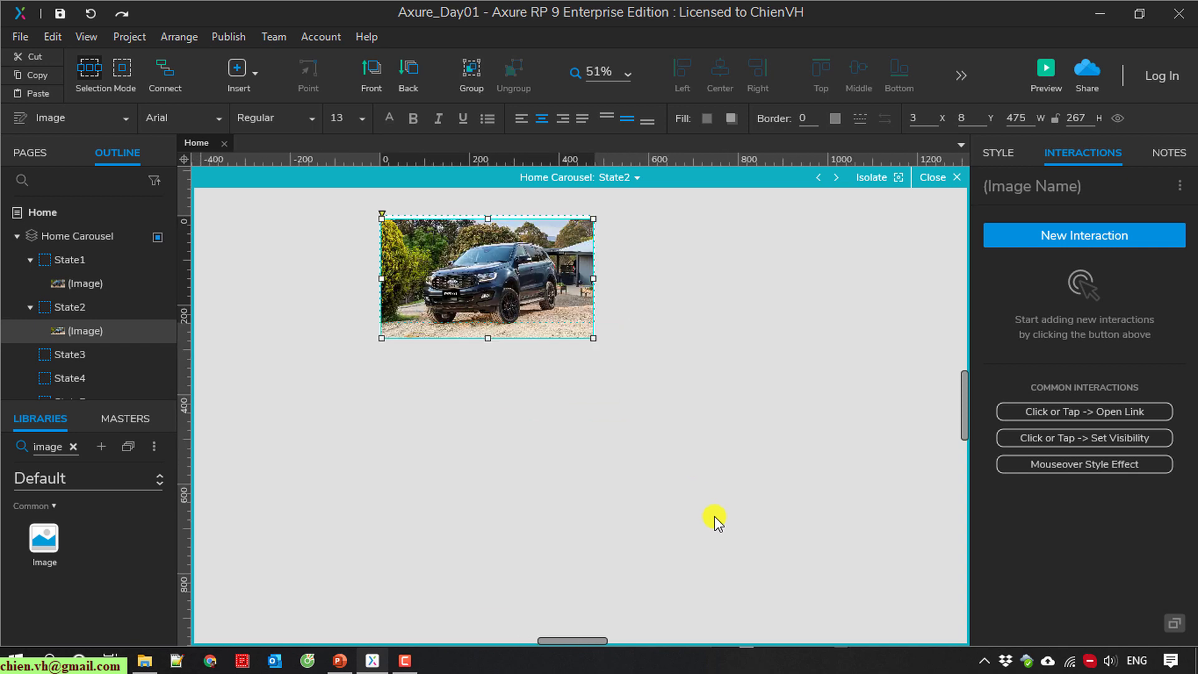
ctrl+scroll(599, 522, up, 2)
scroll(637, 431, up, 5)
scroll(661, 443, down, 3)
drag(542, 500, 543, 488)
click(825, 458)
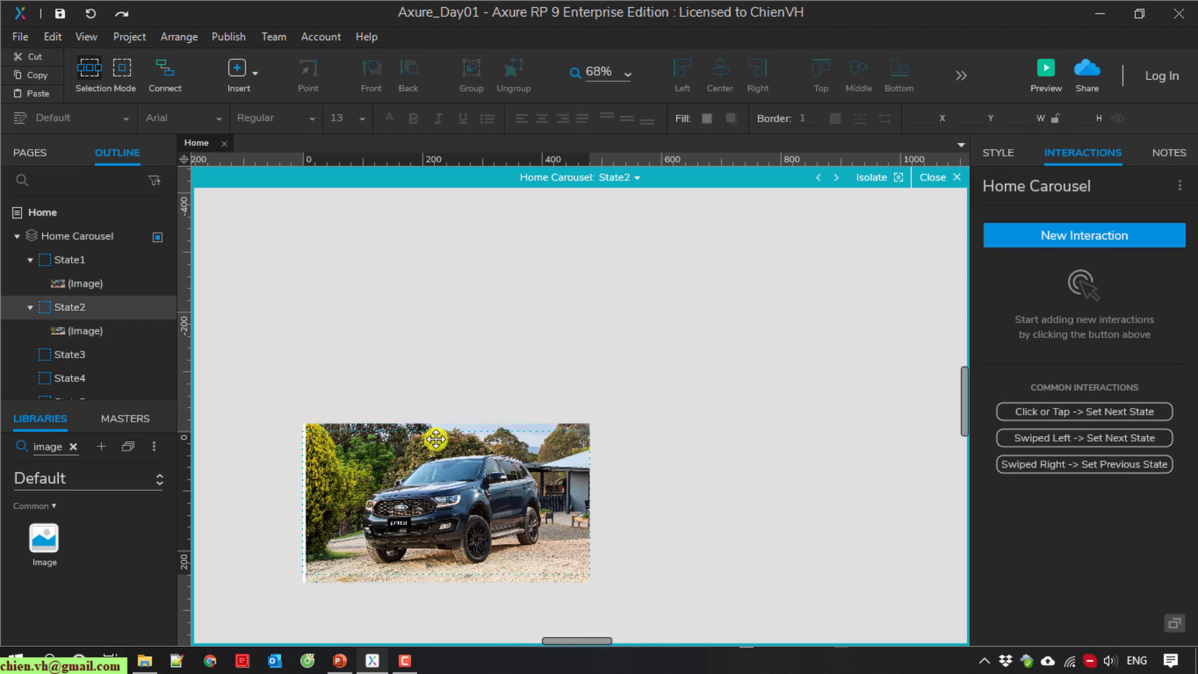
click(518, 490)
key(Left)
key(Left)
key(Left)
key(Left)
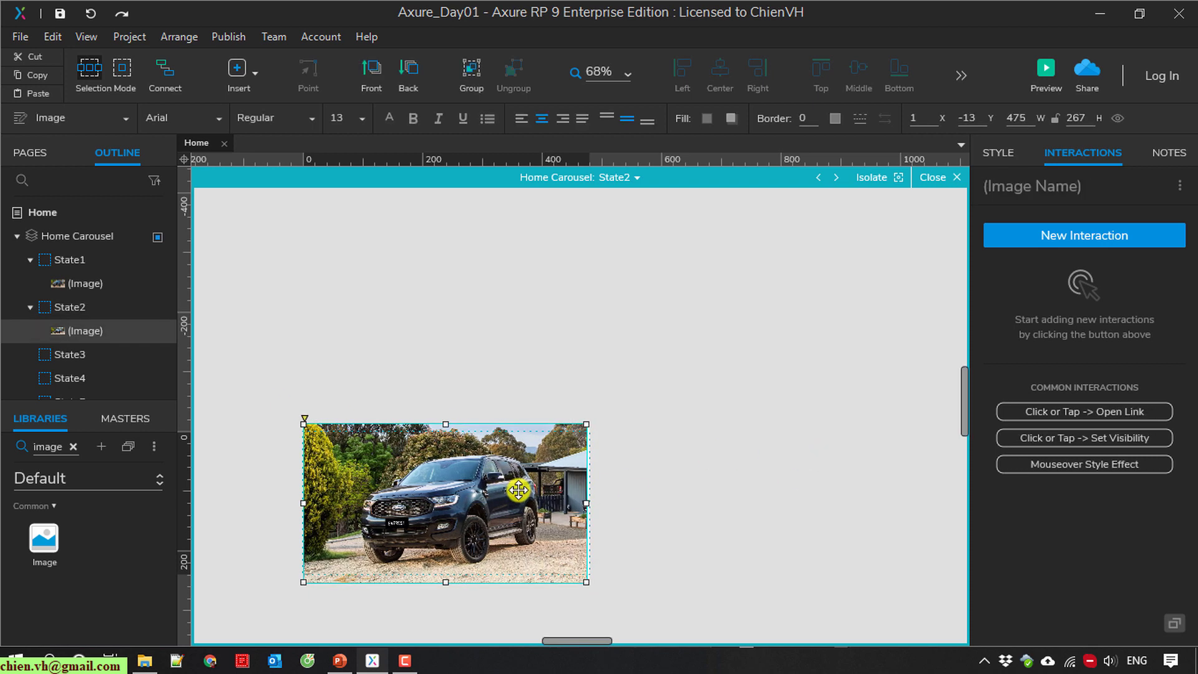
key(Right)
key(Right)
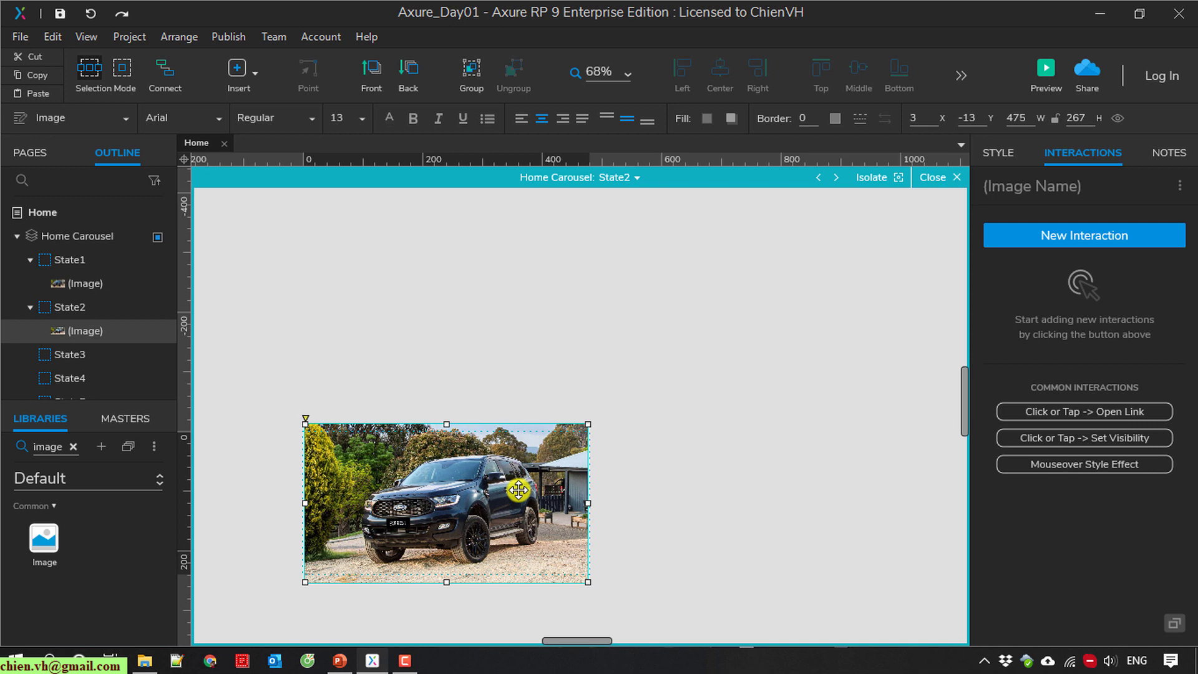
click(825, 393)
scroll(87, 357, down, 1)
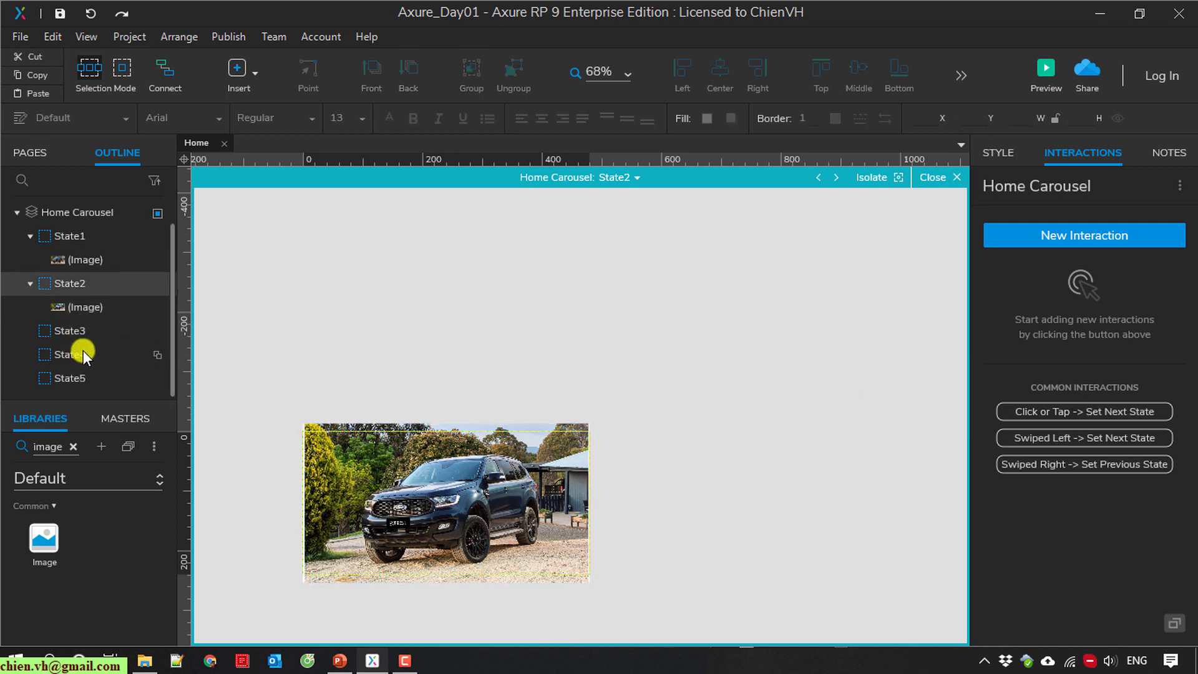
Switch to State3 and drag the red car photo 03.jpg onto its canvas.
click(75, 332)
scroll(450, 382, down, 3)
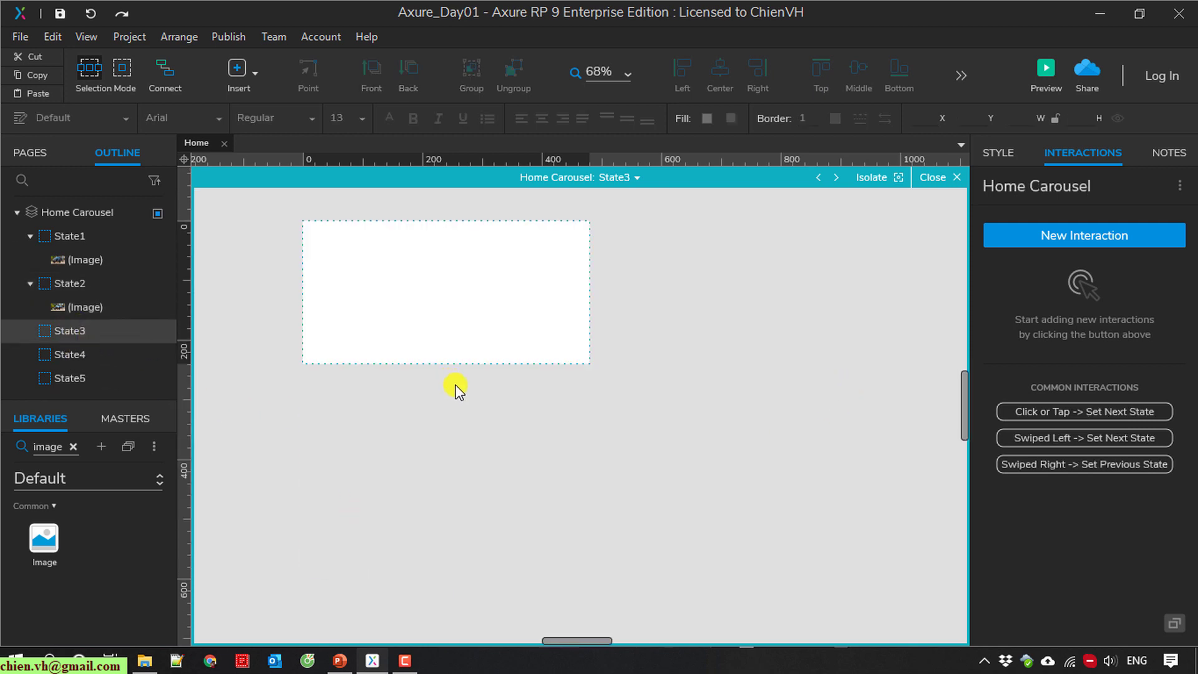
scroll(456, 403, up, 2)
scroll(489, 473, up, 1)
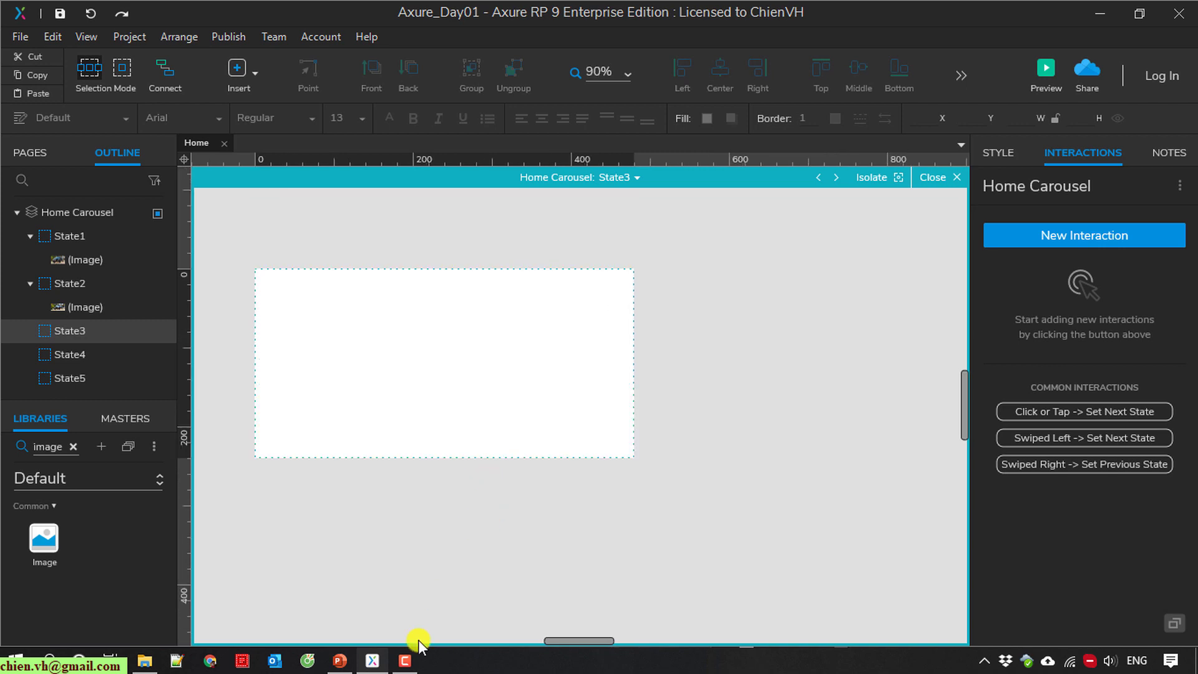
click(144, 661)
drag(1089, 331, 265, 281)
click(499, 373)
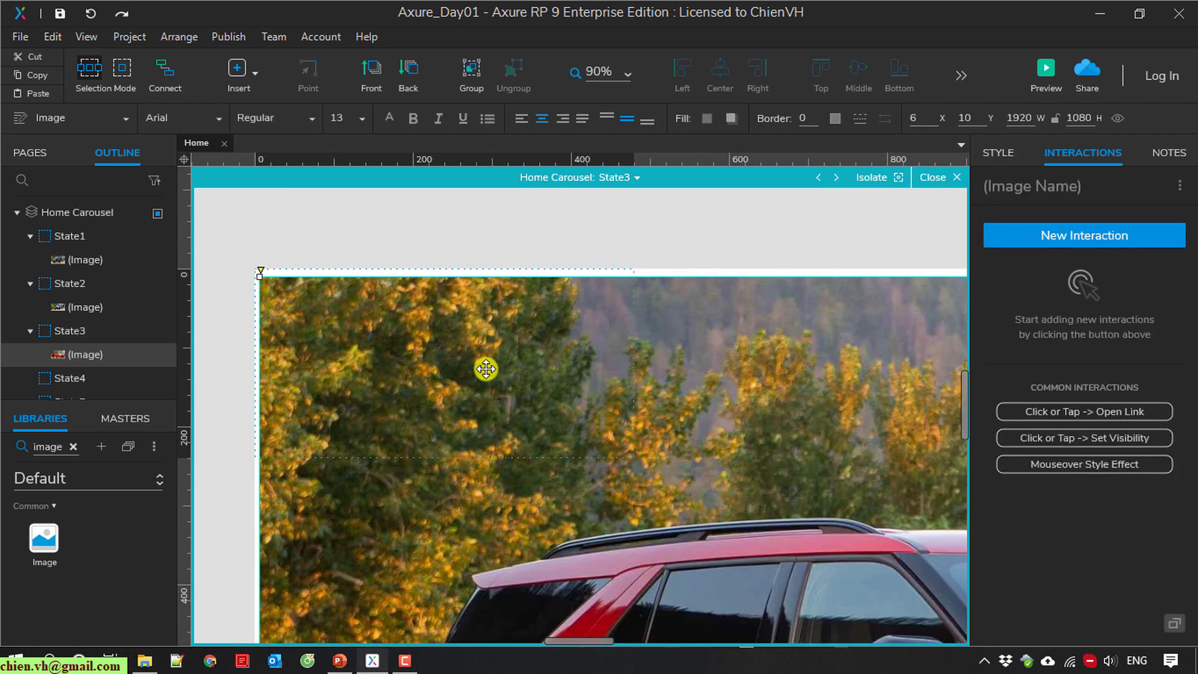
Resize the 03.jpg photo to 480 × 270 at position 0, 0.
click(557, 410)
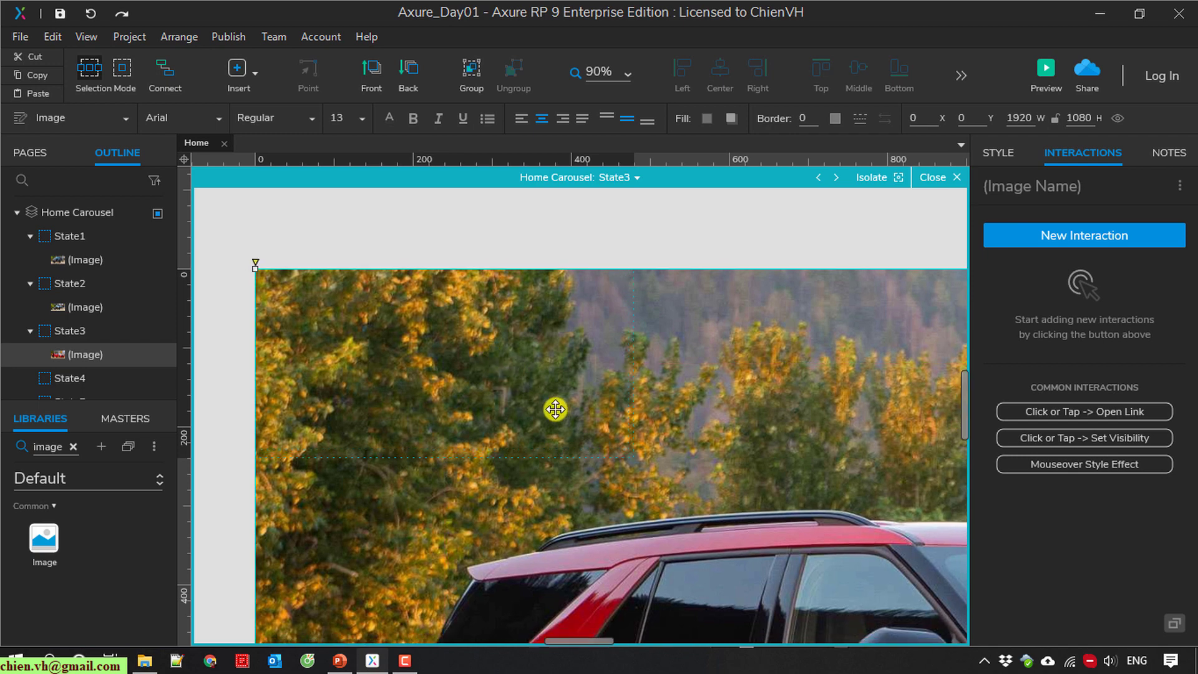
scroll(555, 412, down, 5)
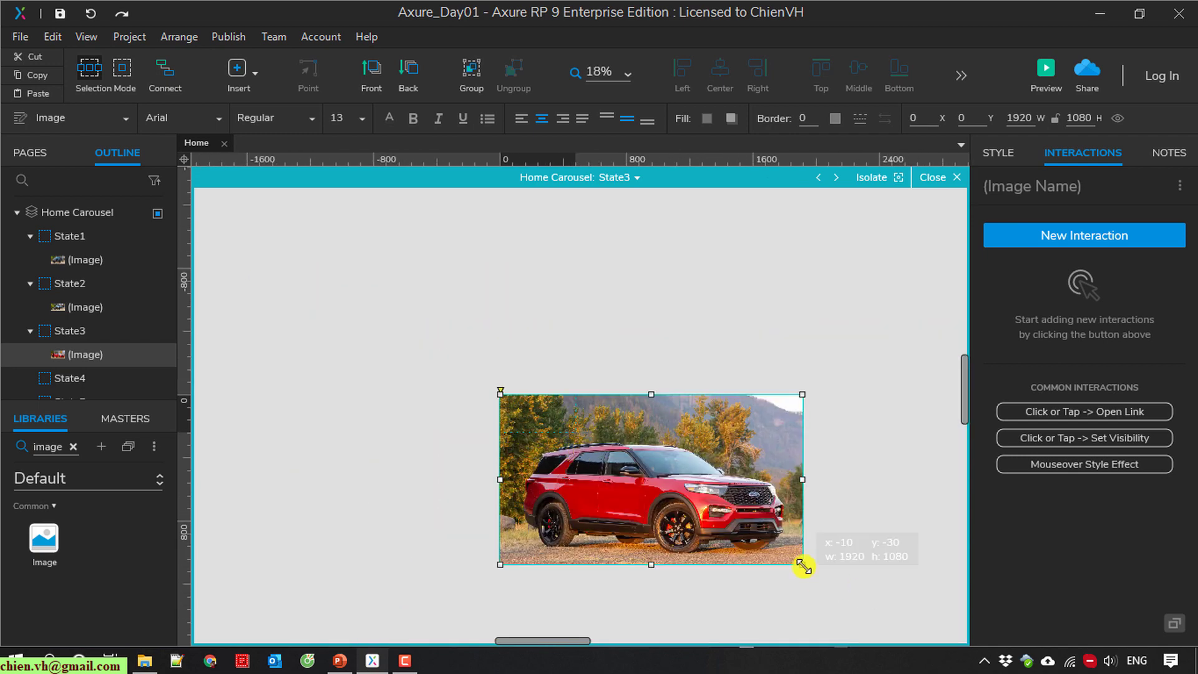
drag(803, 566, 590, 442)
scroll(655, 497, up, 5)
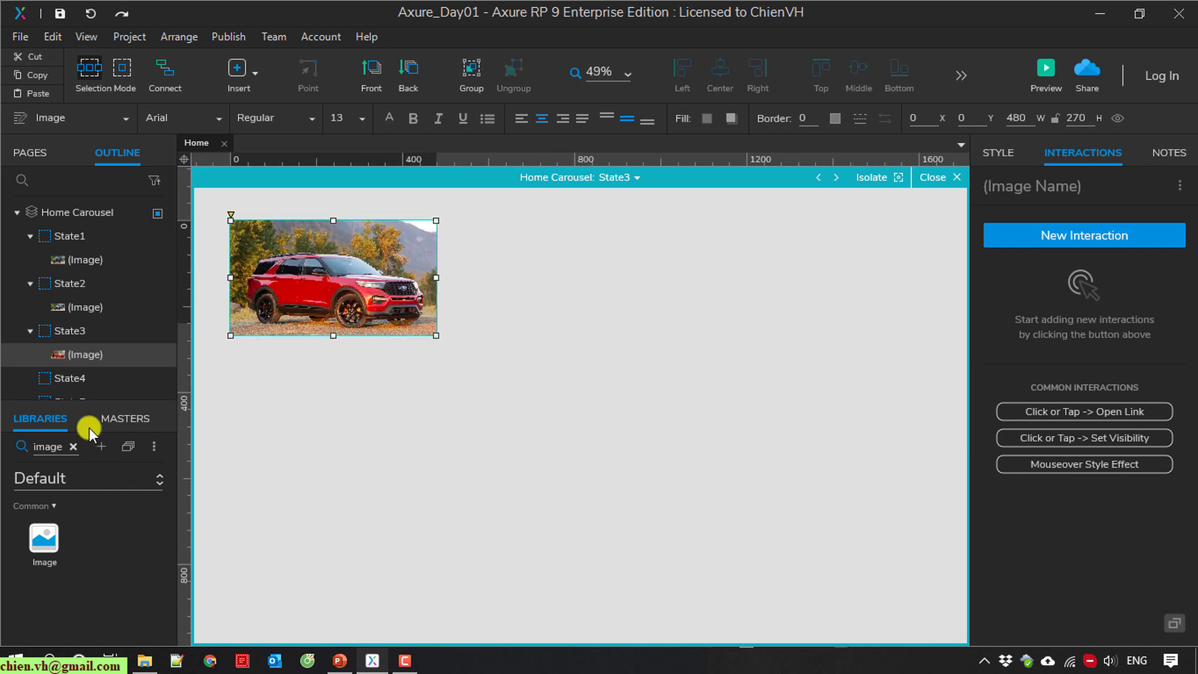
Switch to State4 and drop the brown car photo 04.jpg onto its canvas.
click(77, 380)
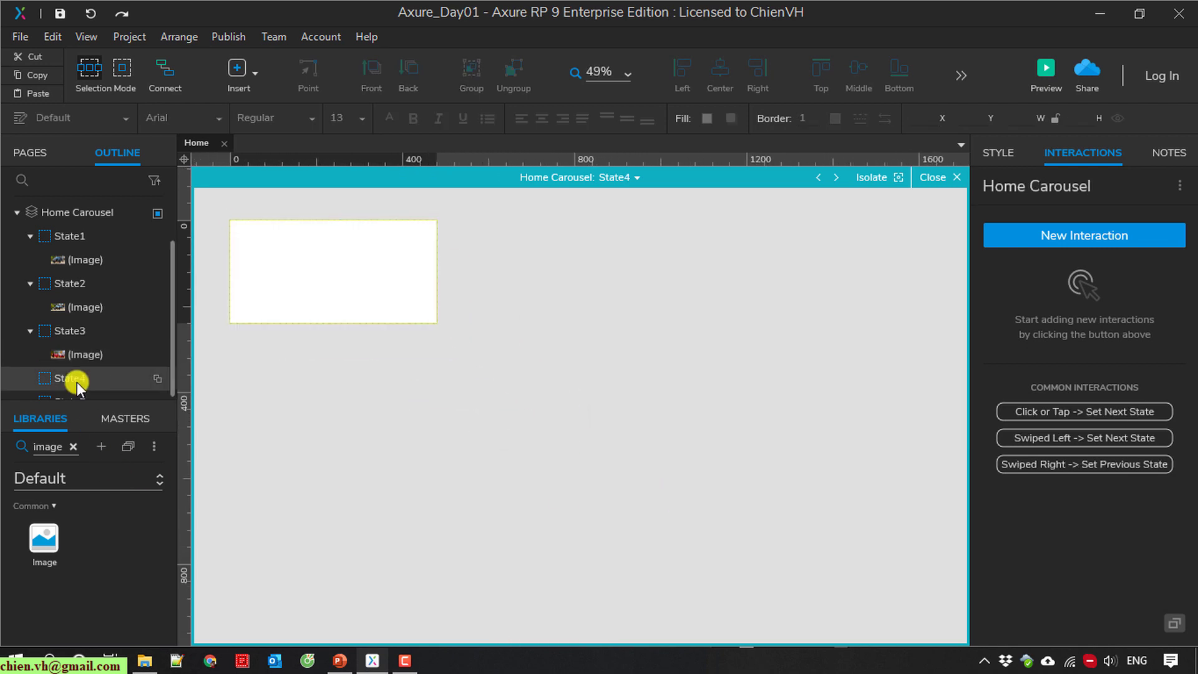
click(164, 663)
drag(1173, 329, 342, 298)
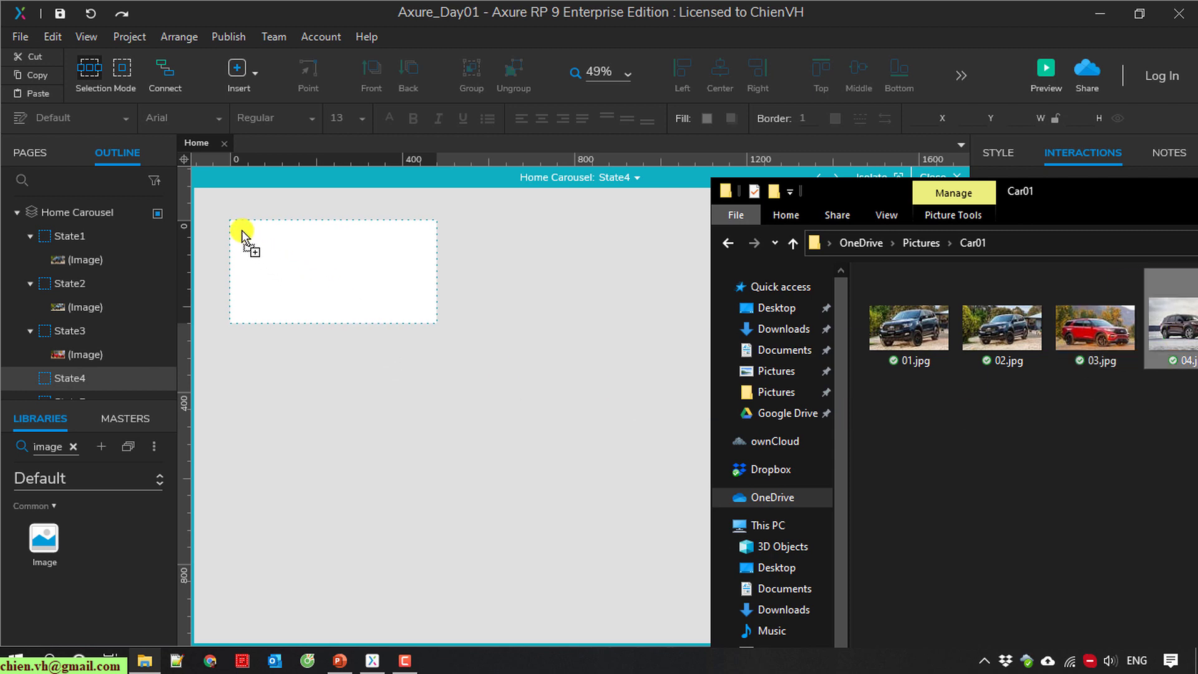
drag(238, 227, 233, 223)
Move the 04.jpg photo to the top-left and shrink it to 490 × 327.
click(553, 360)
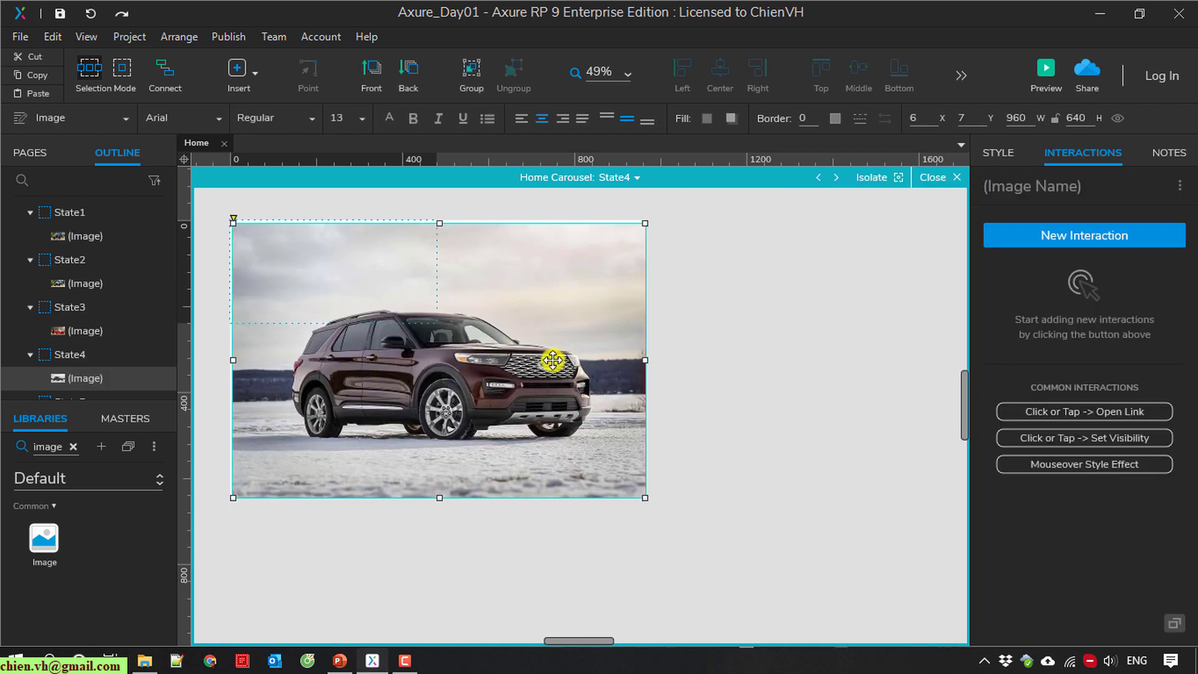
drag(553, 360, 544, 349)
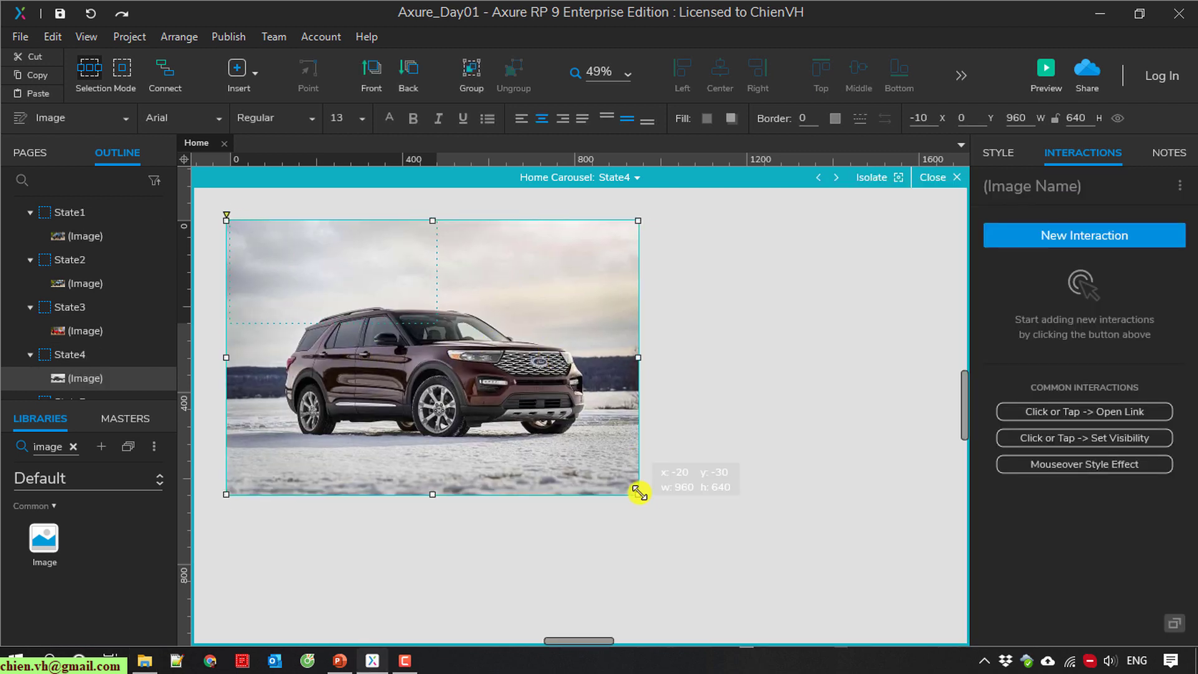
drag(626, 483, 437, 310)
click(439, 532)
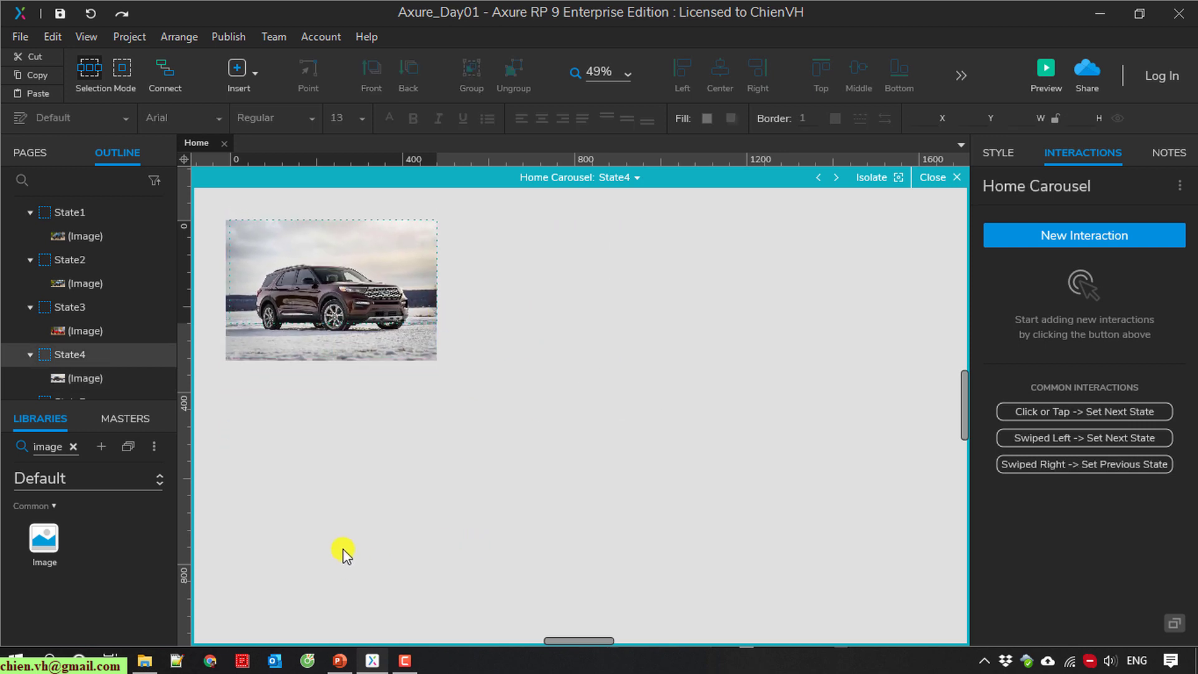
click(342, 278)
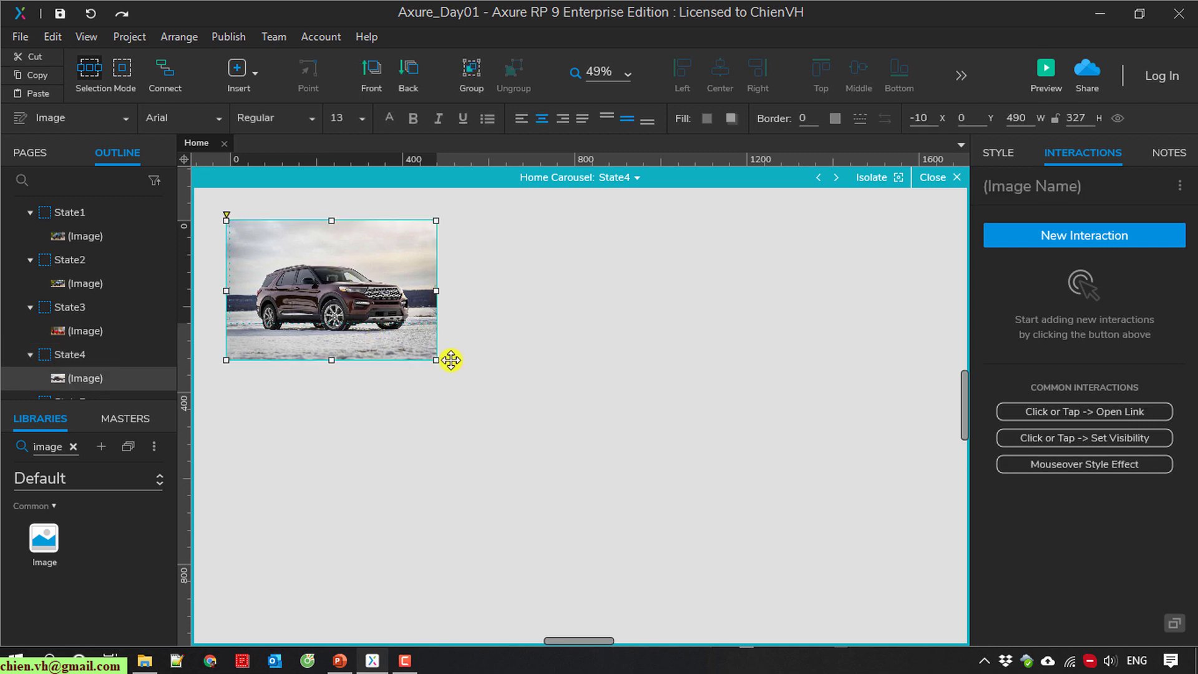
scroll(79, 377, down, 1)
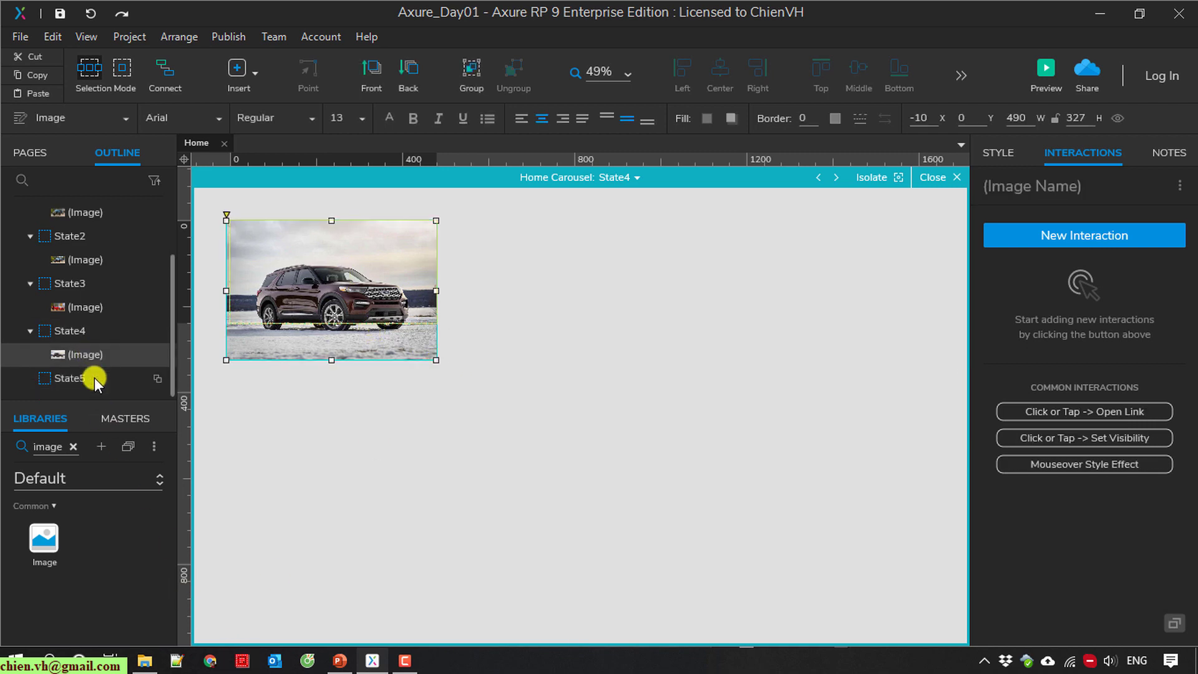
Open State5 and drop the grey car photo 05.jpg onto its canvas.
click(78, 379)
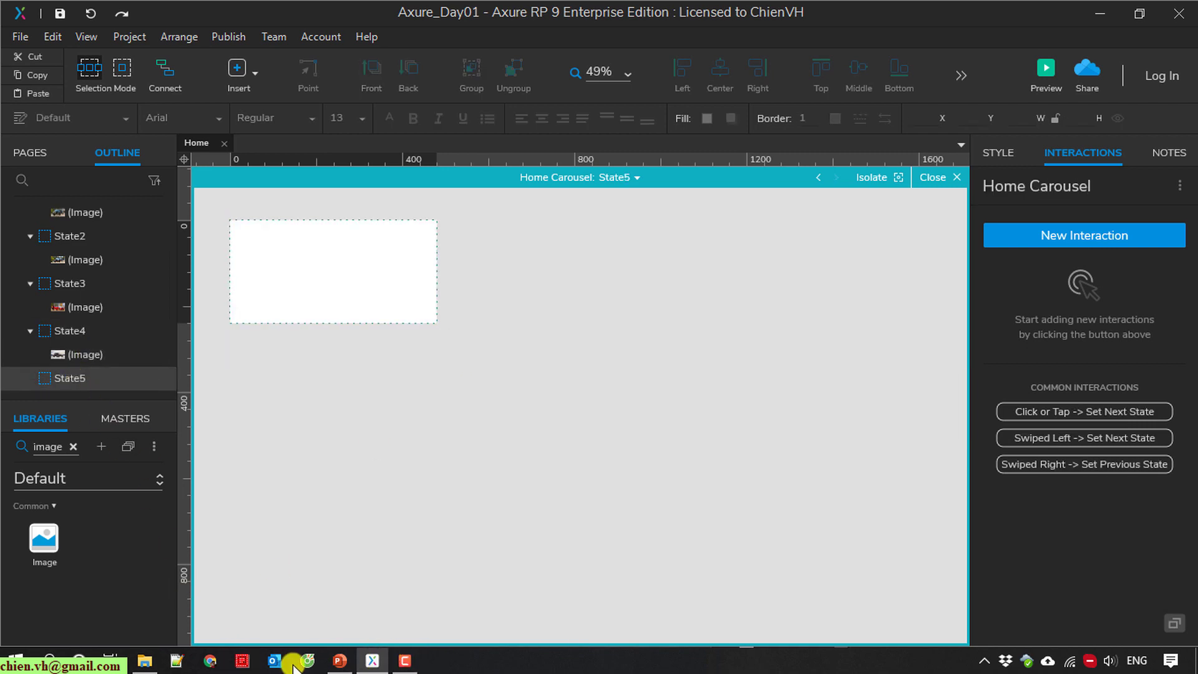
click(145, 661)
drag(1056, 206, 845, 176)
drag(1071, 299, 244, 235)
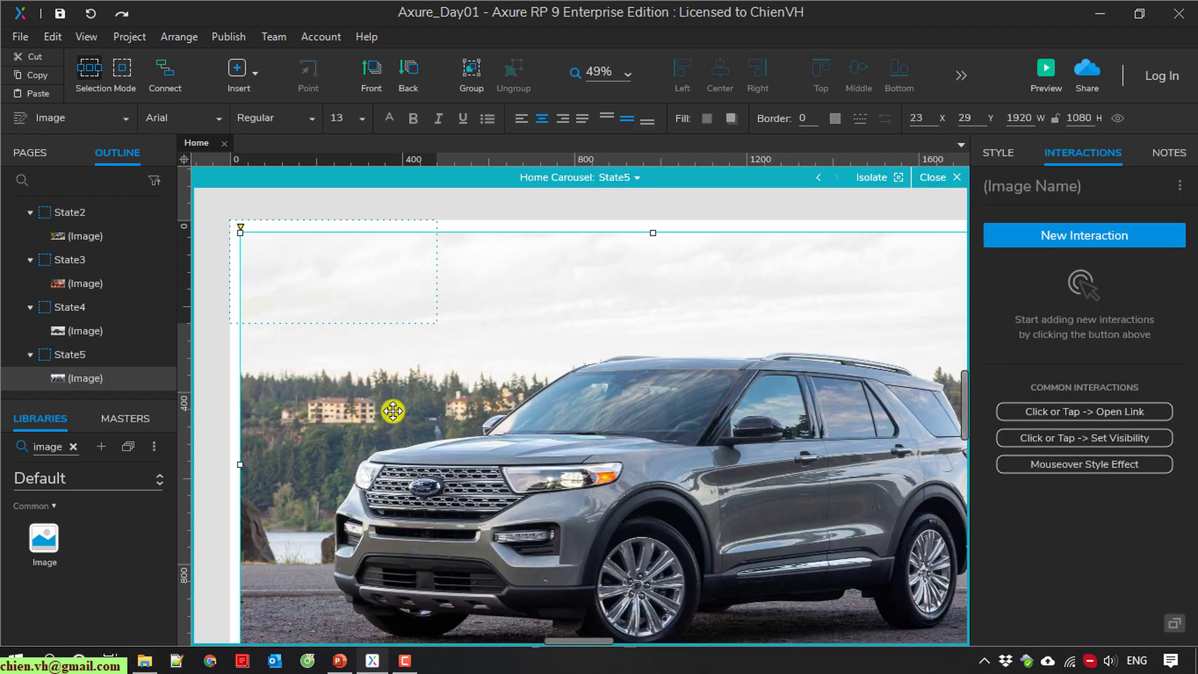
Move the 05.jpg photo to the top-left and shrink it to 490 × 276.
drag(633, 453, 616, 446)
ctrl+scroll(677, 490, down, 2)
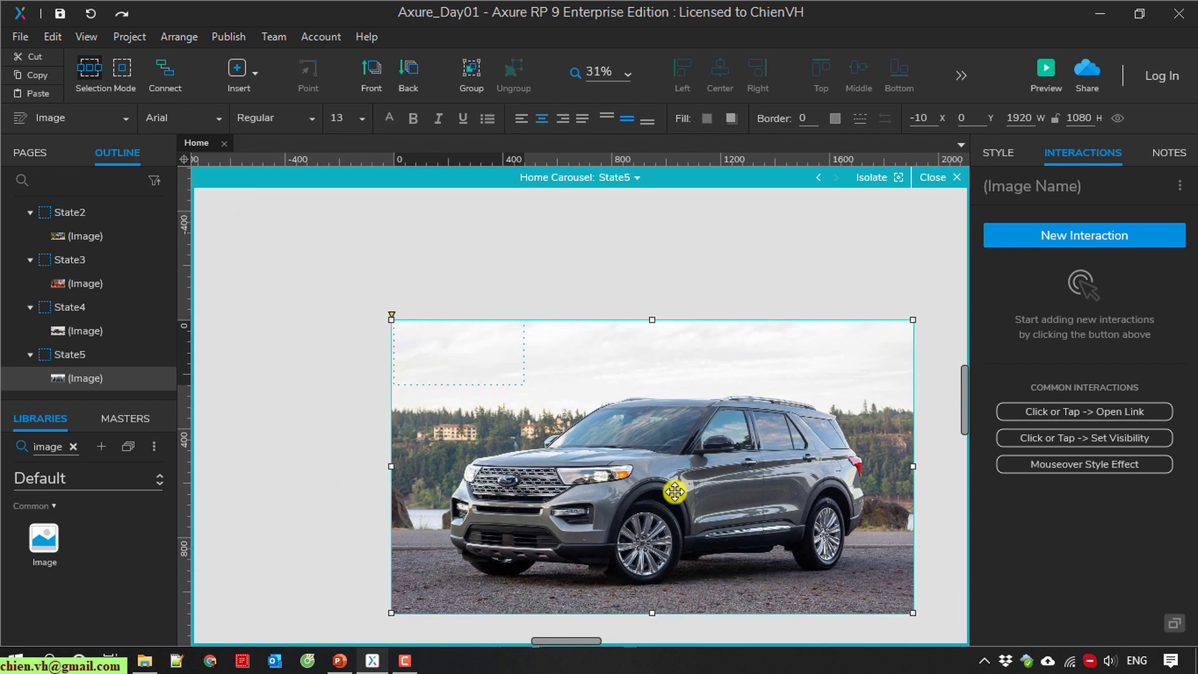
drag(913, 612, 523, 388)
click(622, 528)
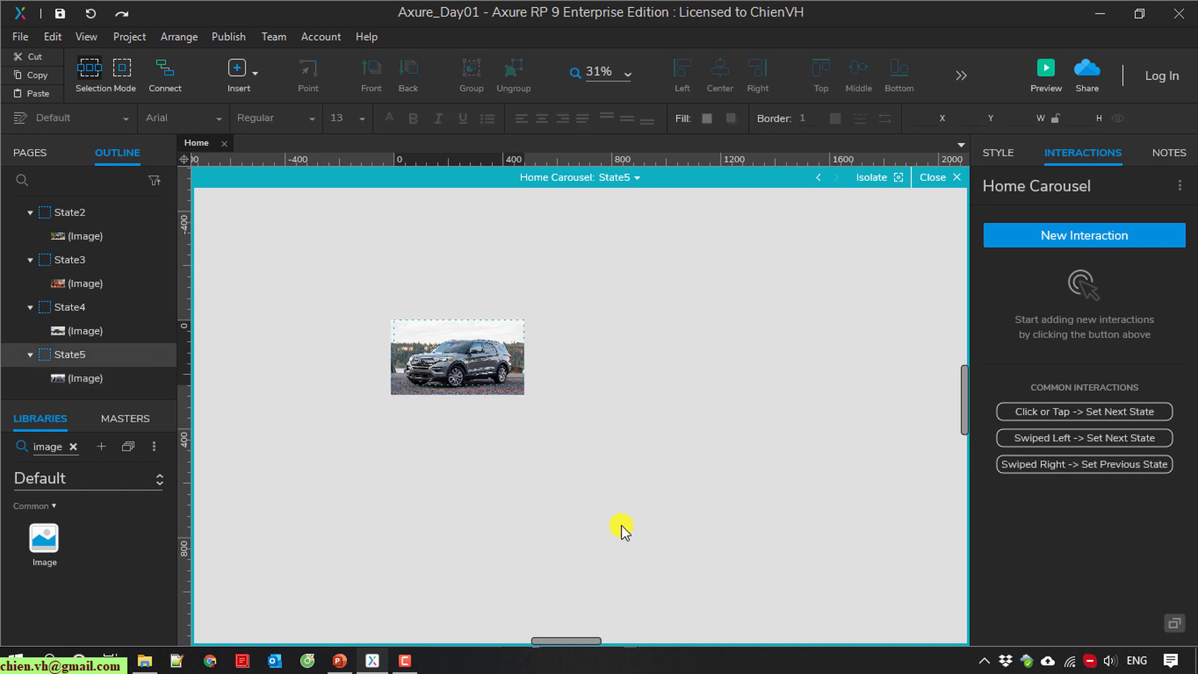
scroll(88, 321, up, 3)
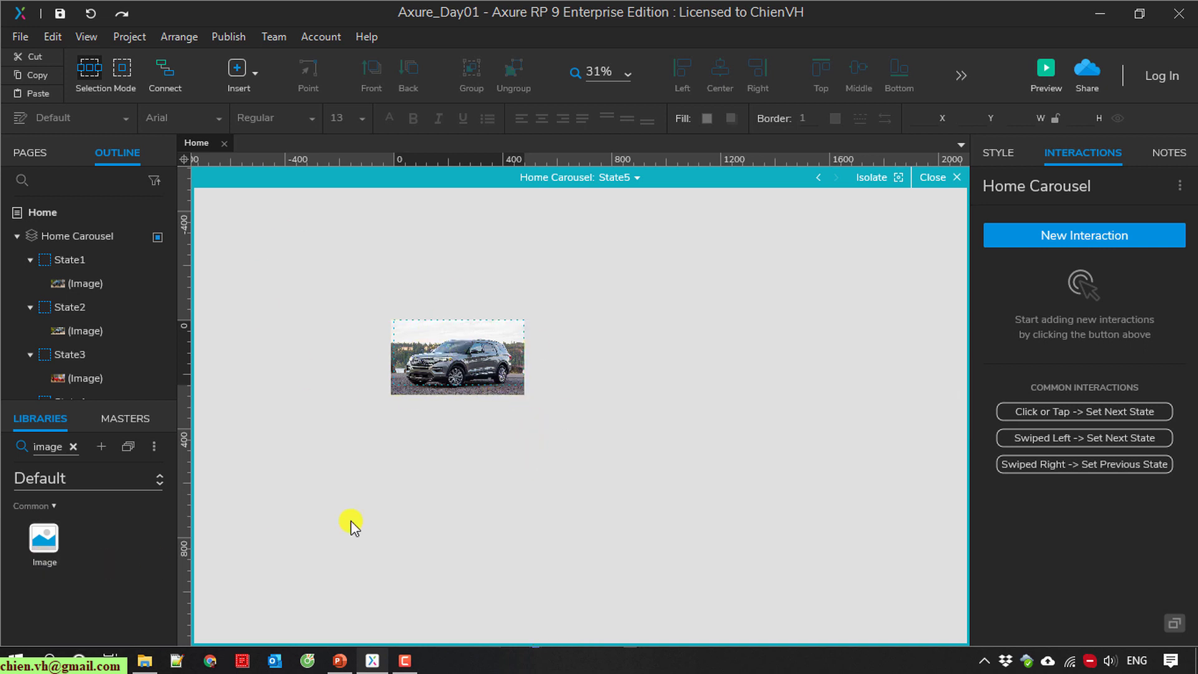
scroll(502, 469, up, 5)
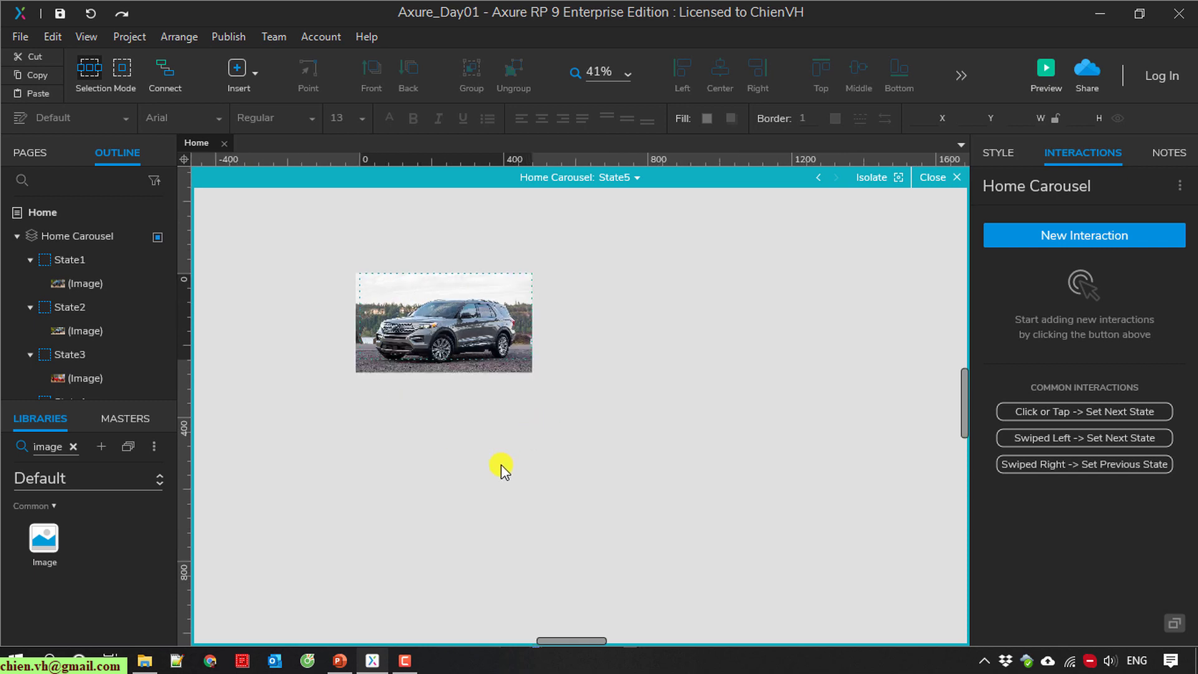
drag(476, 526, 537, 527)
Leave state editing and select the Home Carousel panel on the Home page.
click(44, 216)
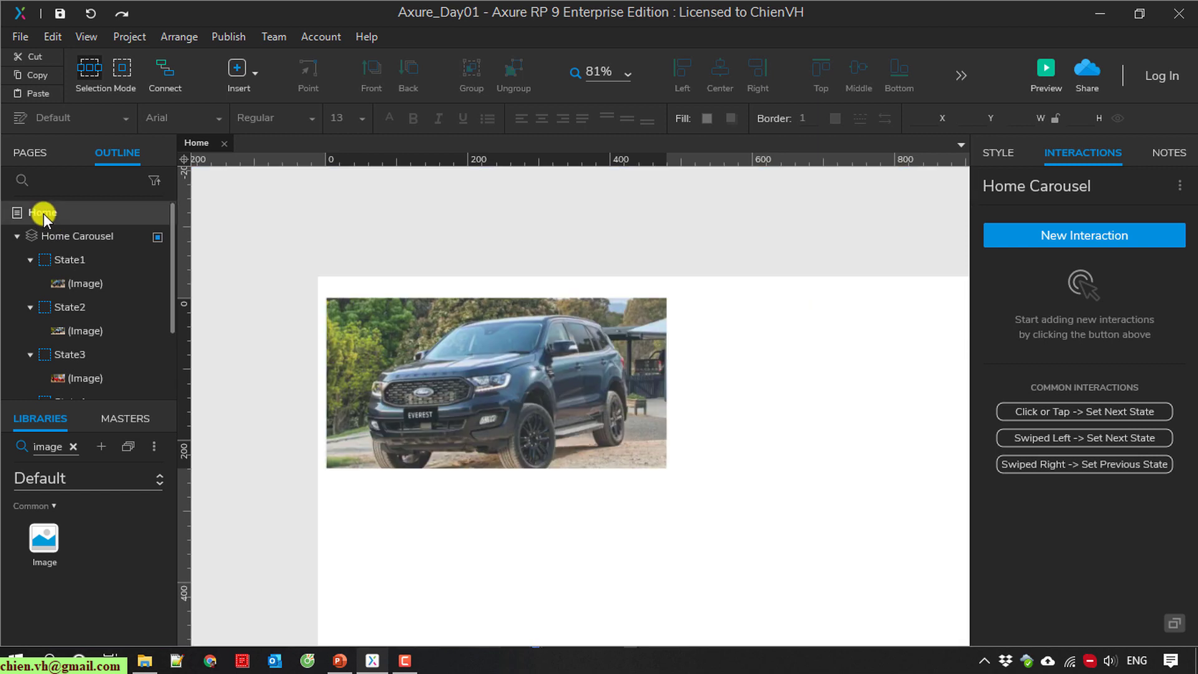
click(32, 151)
click(609, 351)
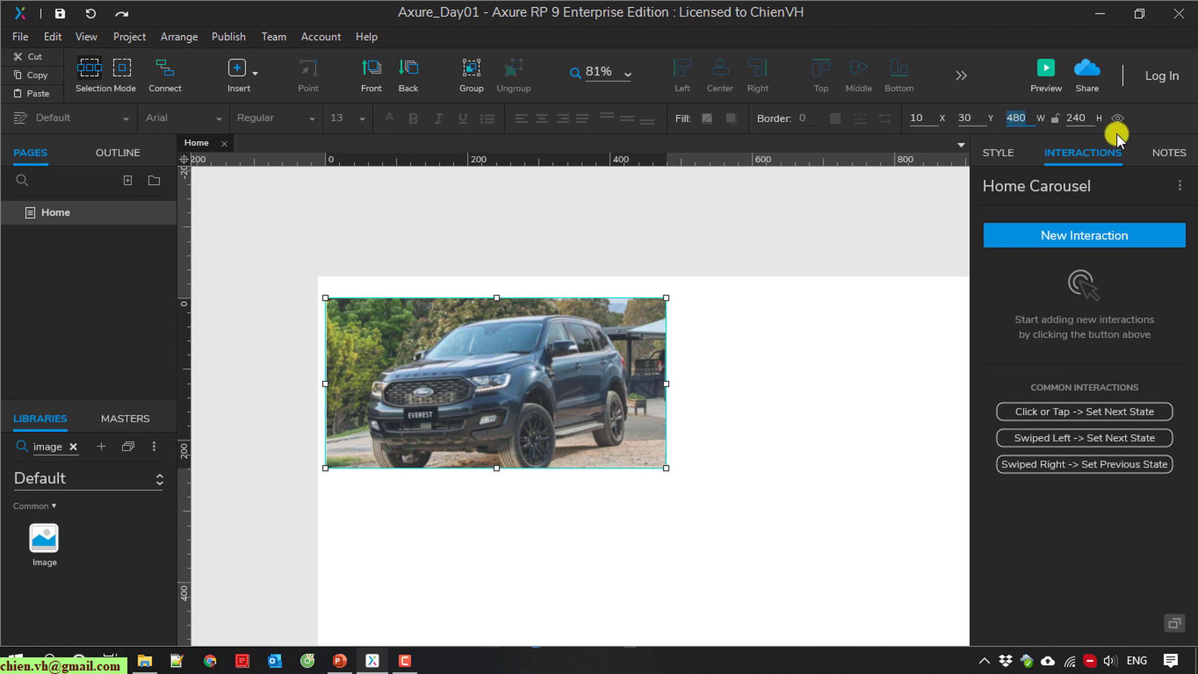
Resize Home Carousel to 600 wide by 320 high.
click(1033, 123)
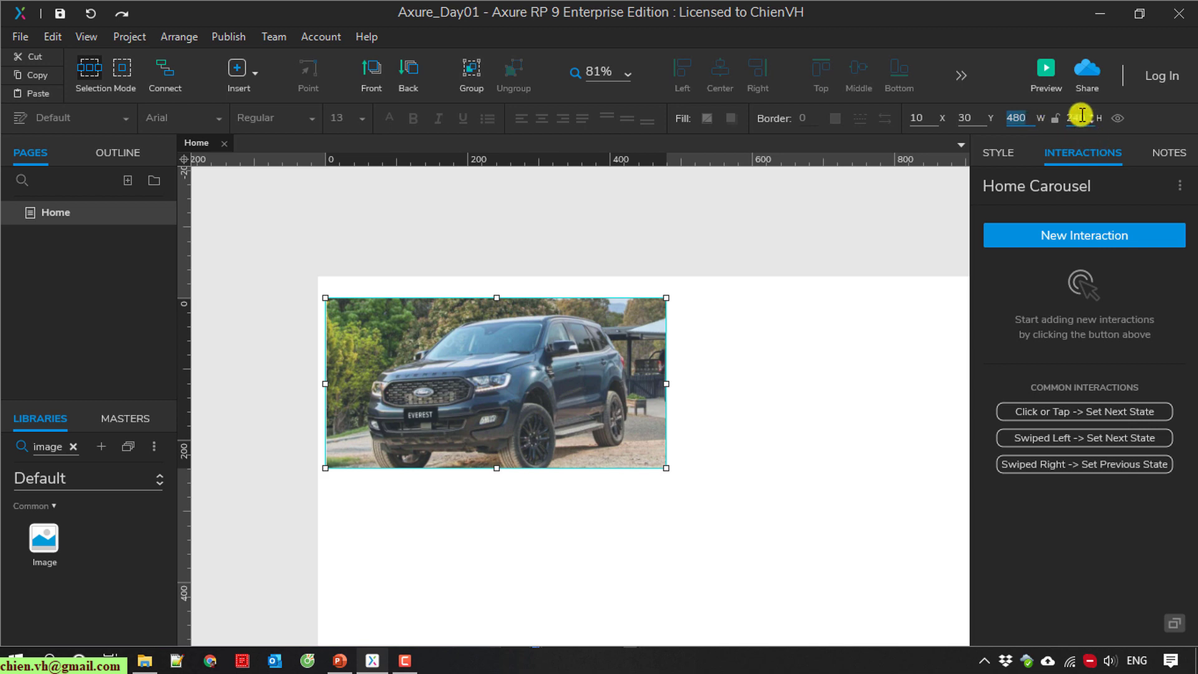
click(1081, 116)
text(360)
key(Return)
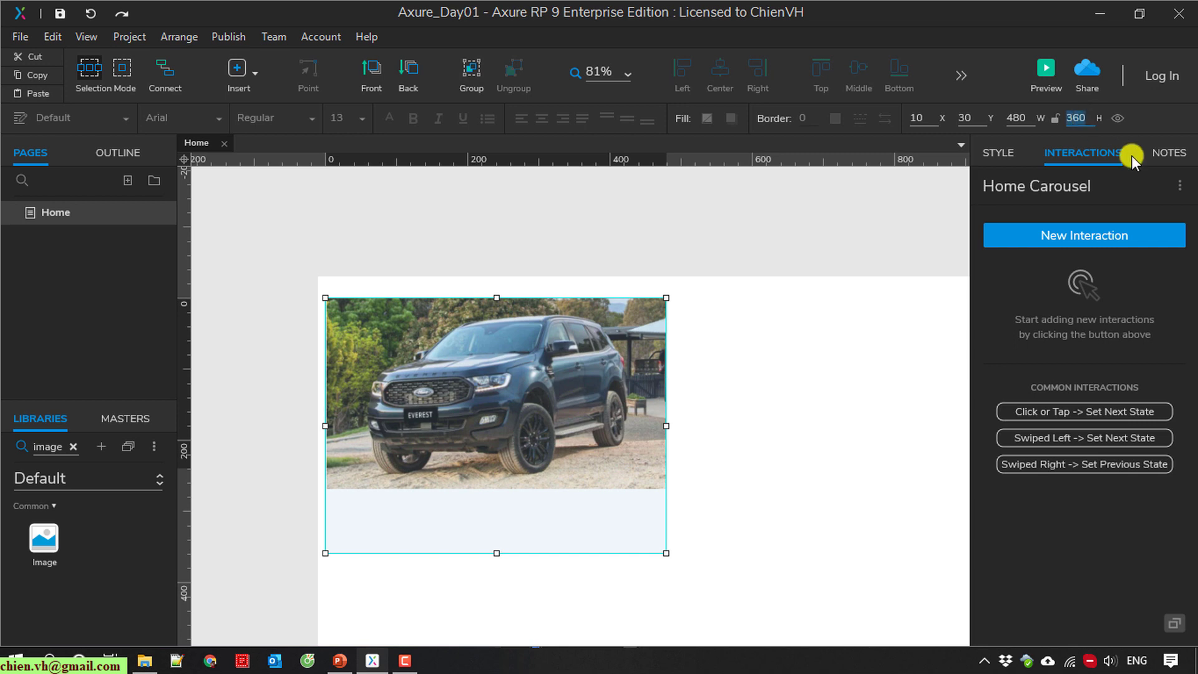
text(320)
key(Return)
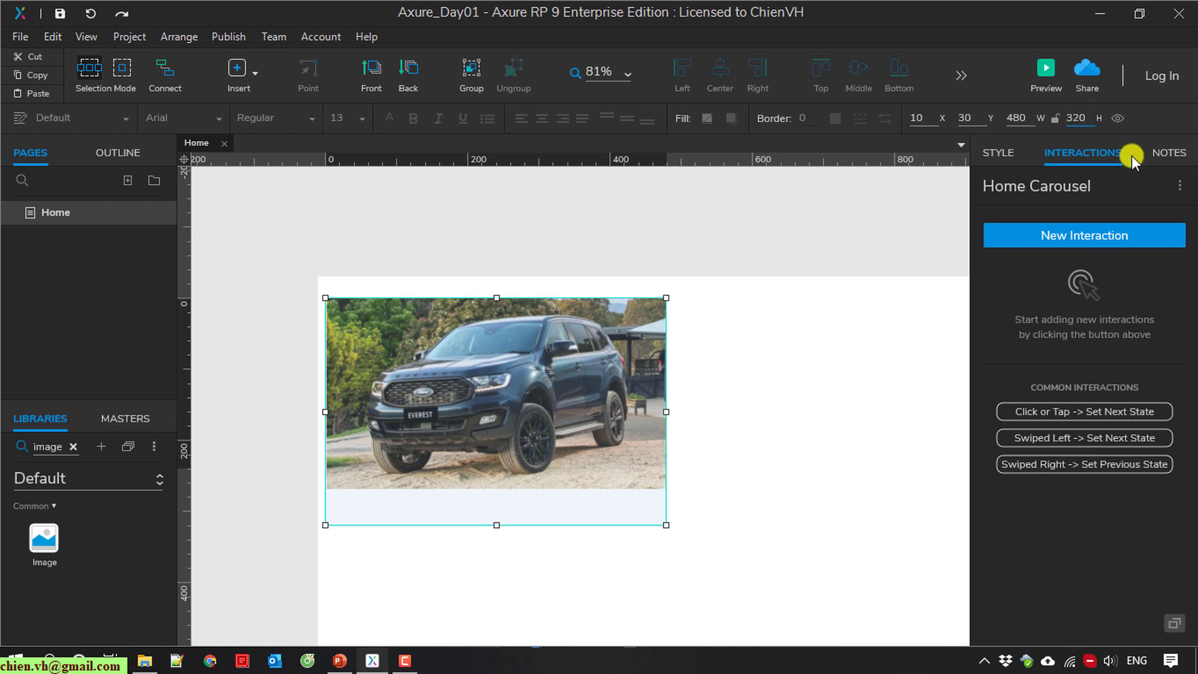
click(1012, 114)
text(600)
key(Return)
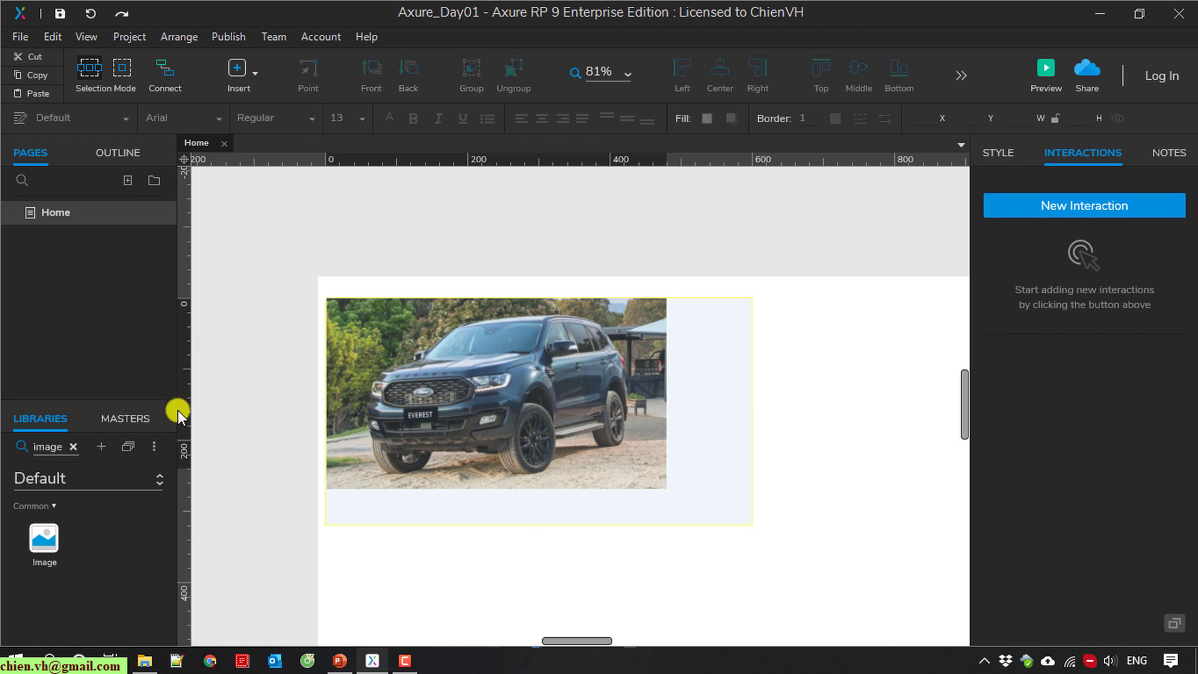
click(861, 406)
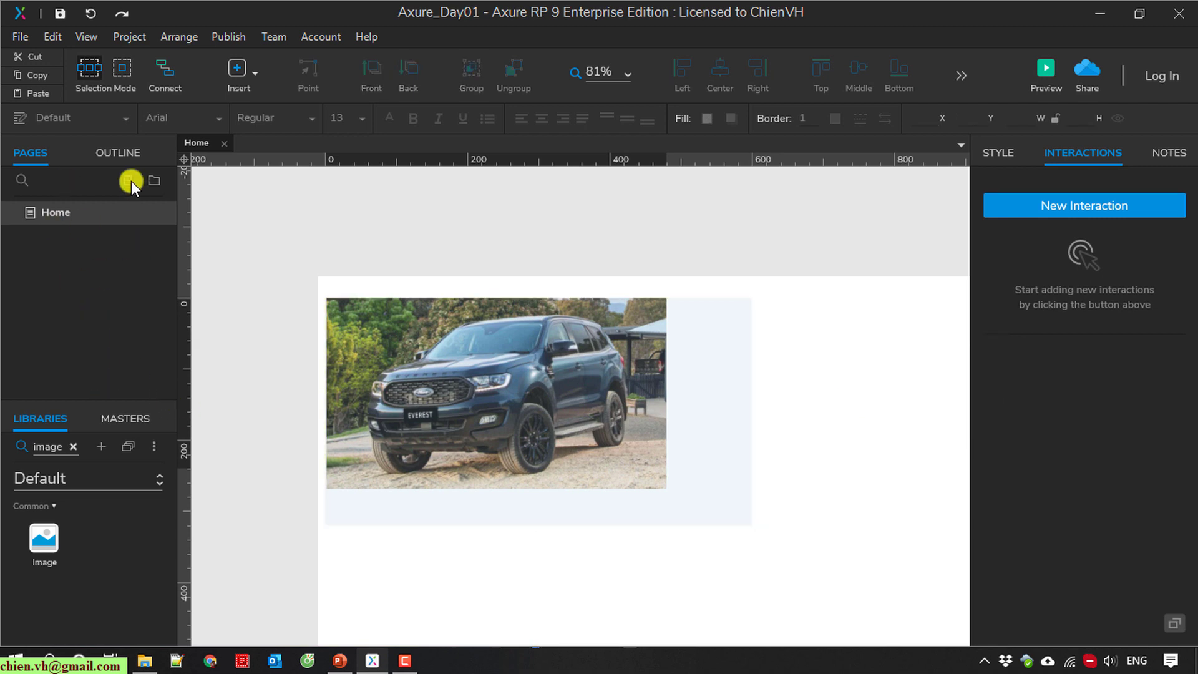
Enlarge State1's car photo to 568 × 320.
click(110, 153)
click(77, 285)
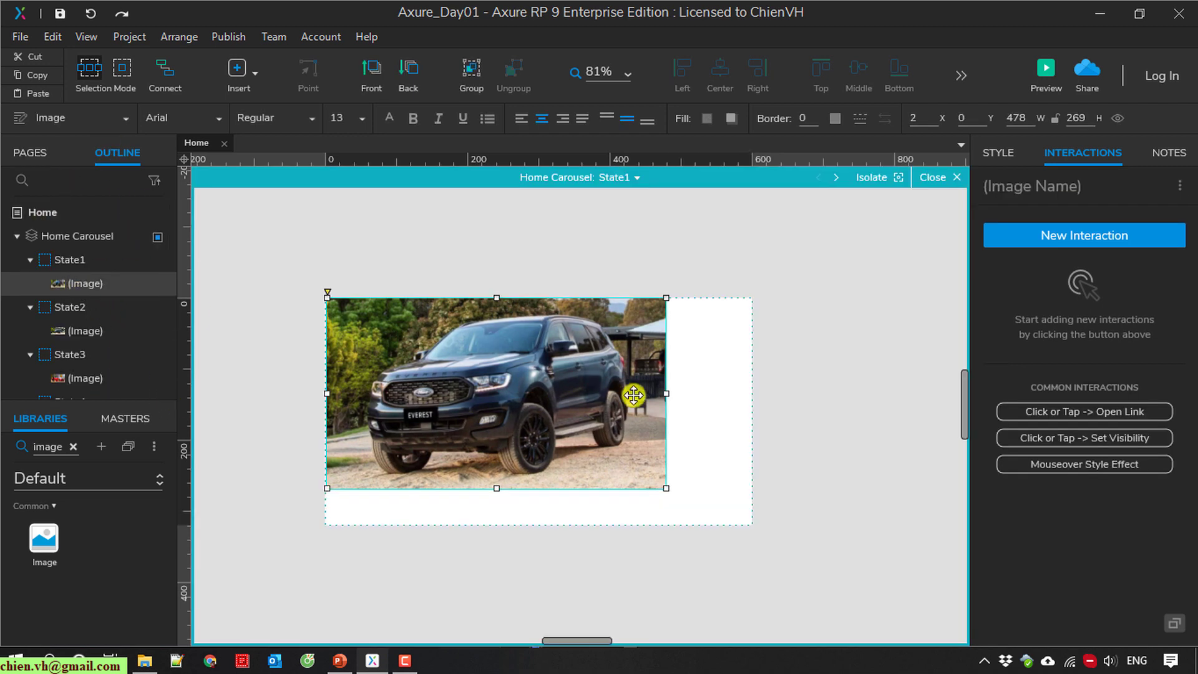
drag(665, 488, 727, 523)
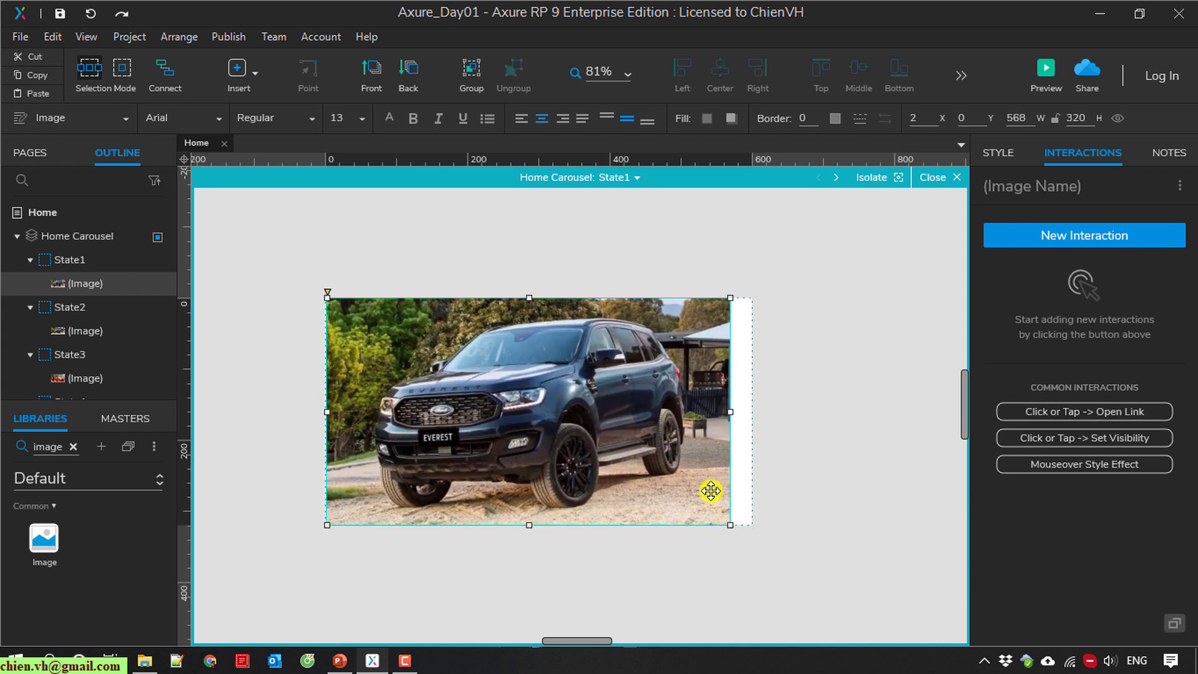
click(721, 482)
click(718, 479)
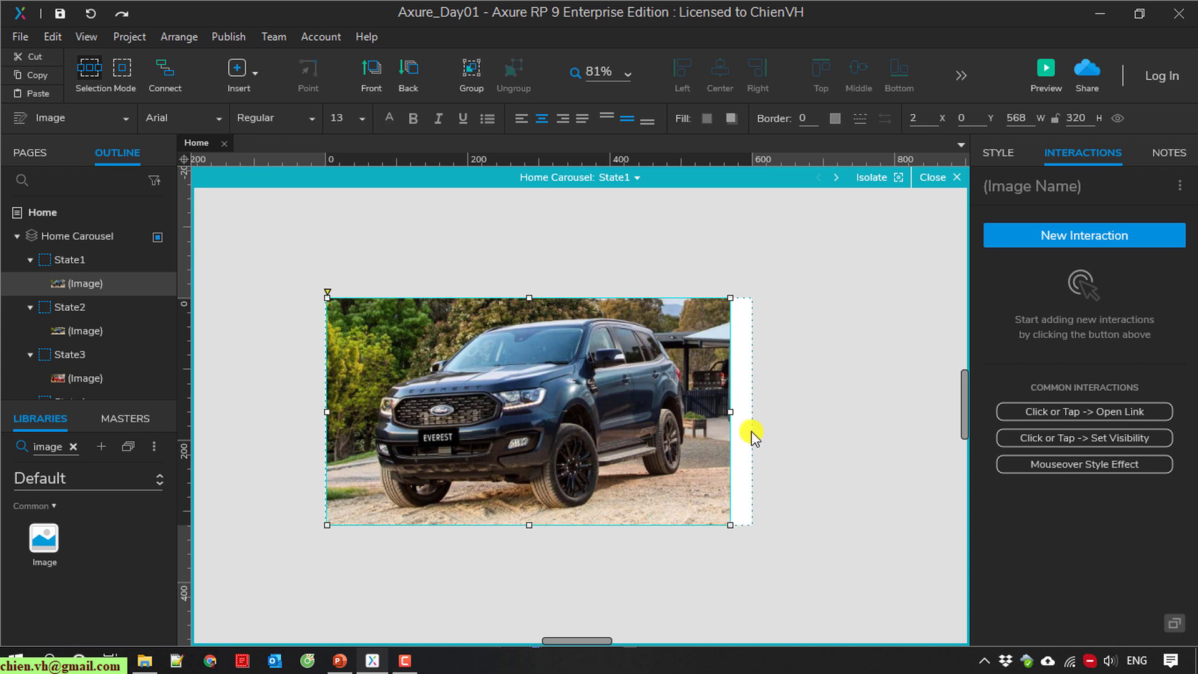
click(743, 409)
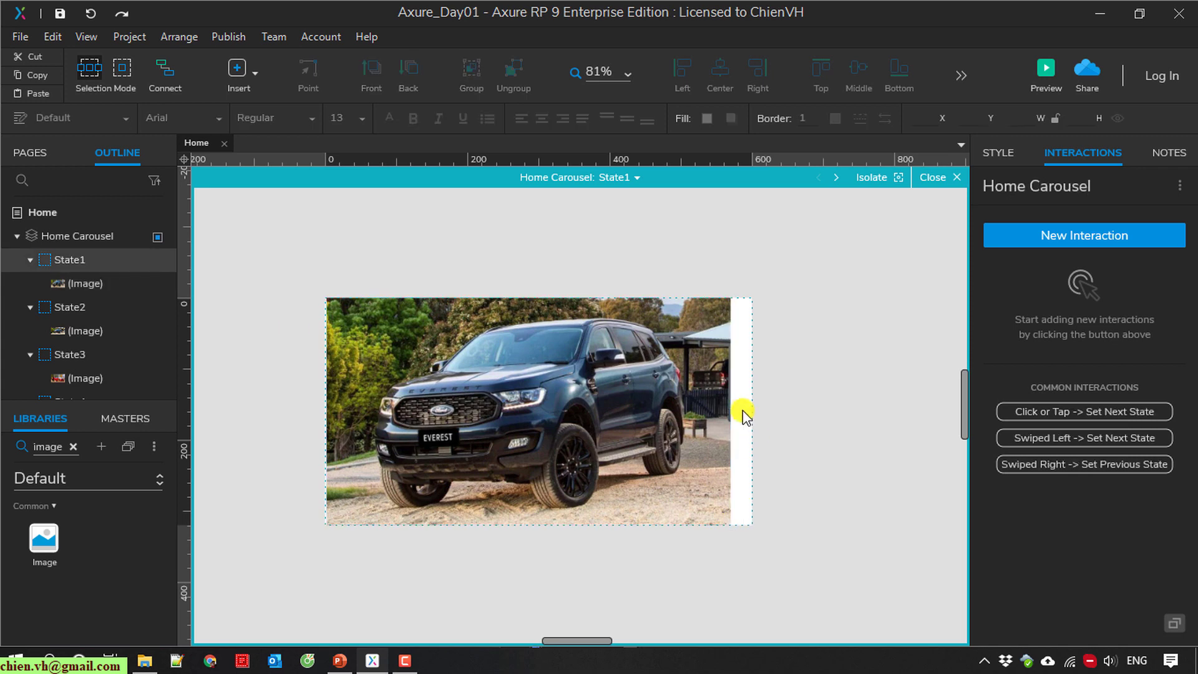
Narrow the Home Carousel panel's width to 568 to match the photo.
click(36, 212)
click(31, 154)
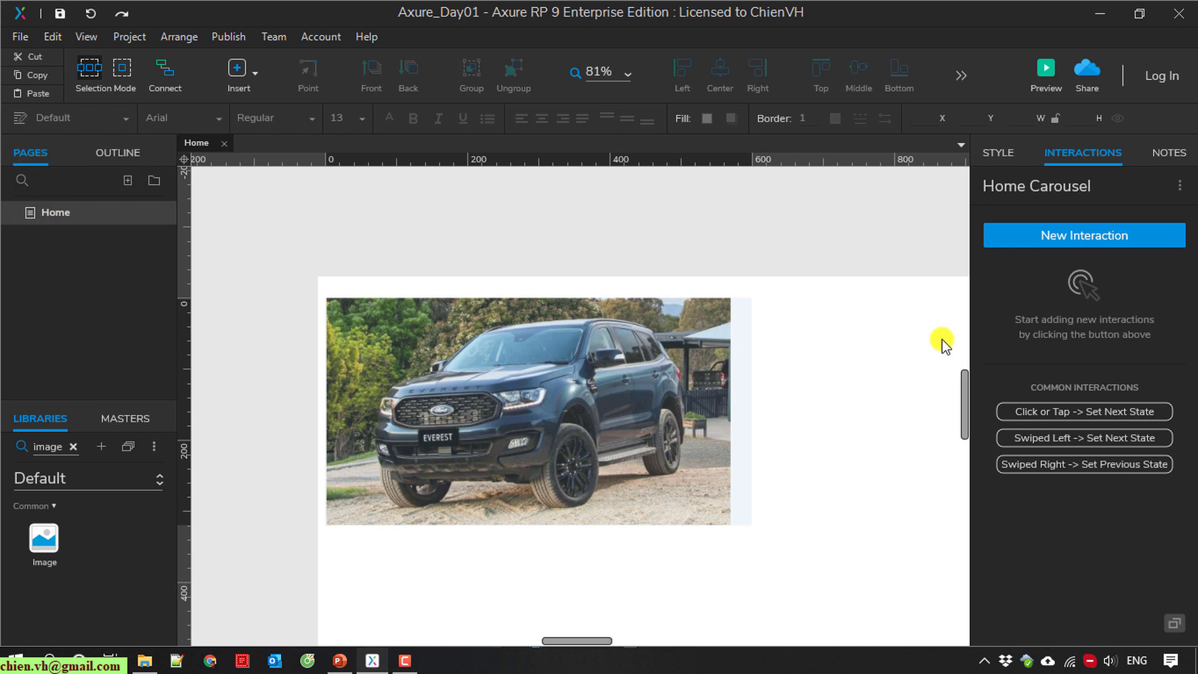
click(746, 350)
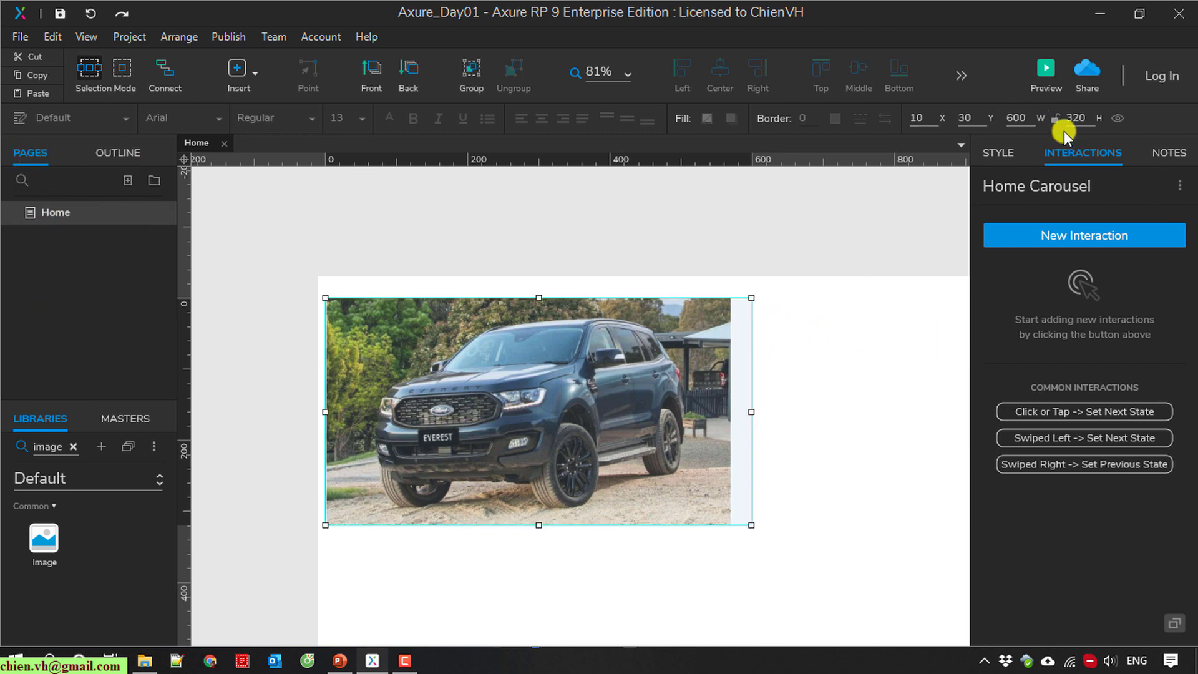
click(1015, 118)
text(568)
key(Return)
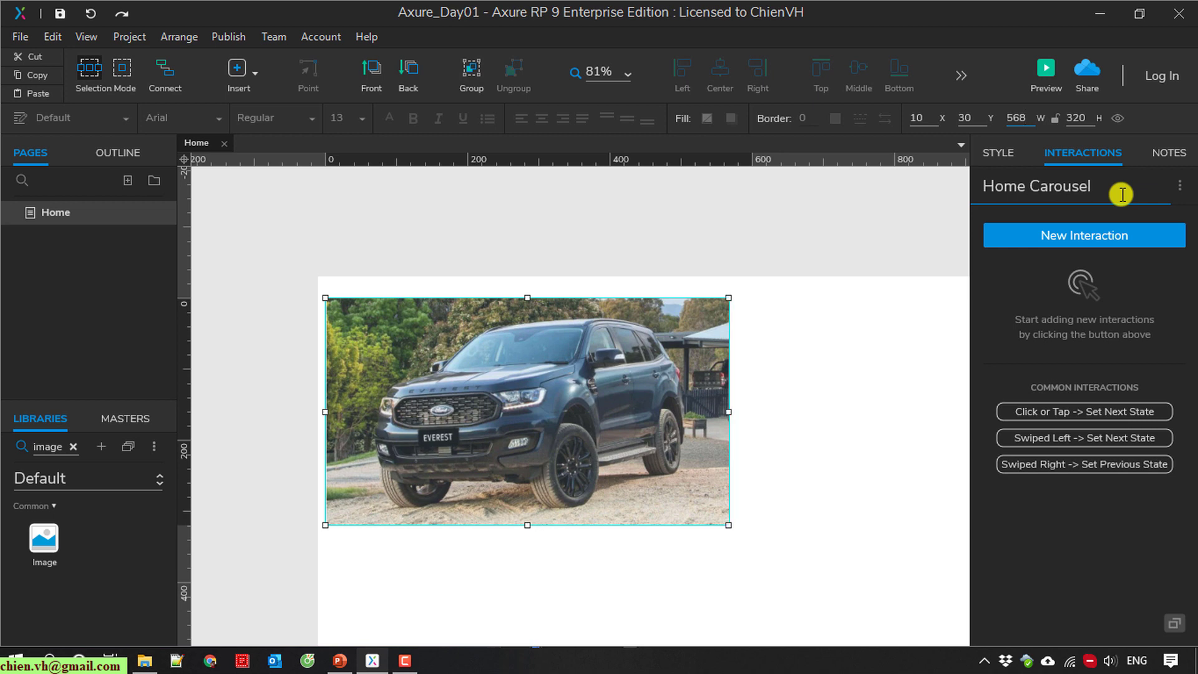
Enlarge State2's car photo and resize State3's red car photo to 569 × 320.
click(117, 150)
click(74, 283)
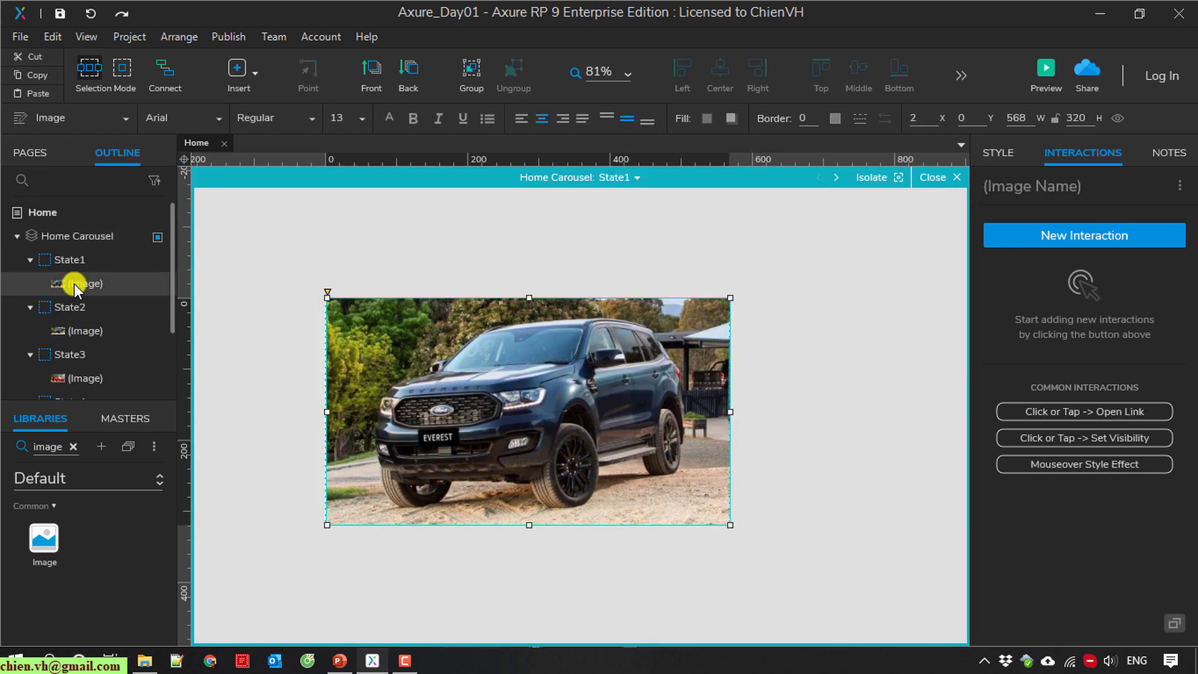
click(78, 330)
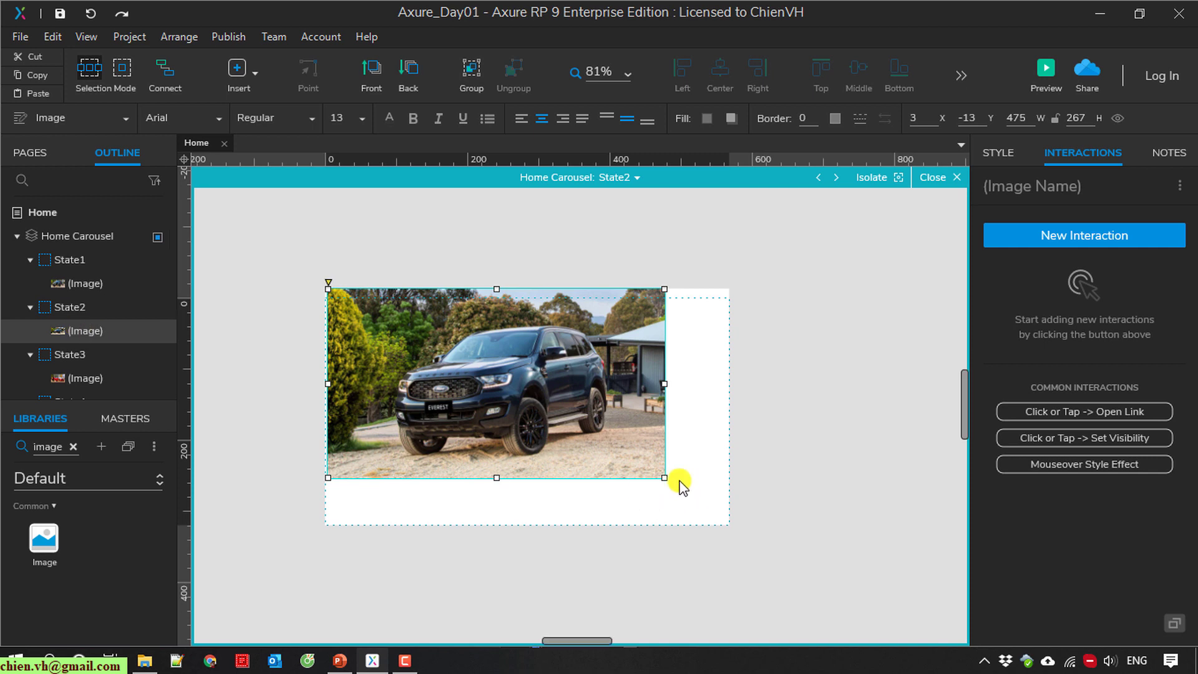
drag(664, 477, 748, 525)
click(757, 497)
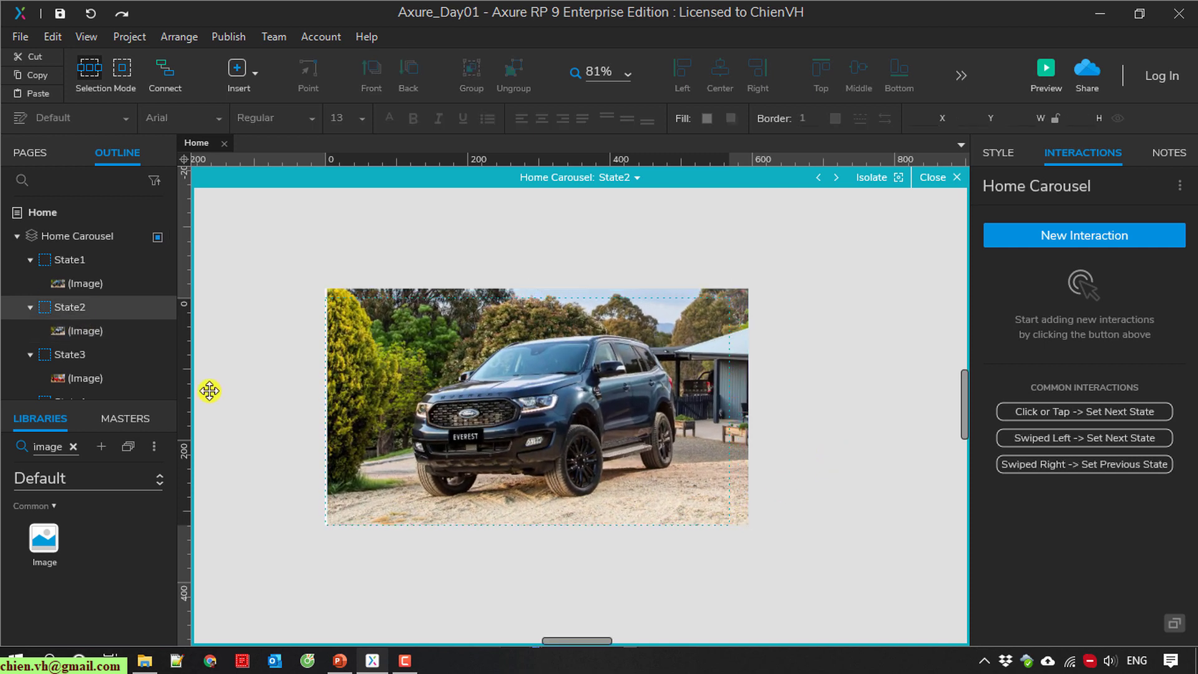
click(76, 371)
drag(666, 484, 728, 521)
click(805, 481)
Enlarge State4's brown car photo and shift it upward.
scroll(110, 331, down, 2)
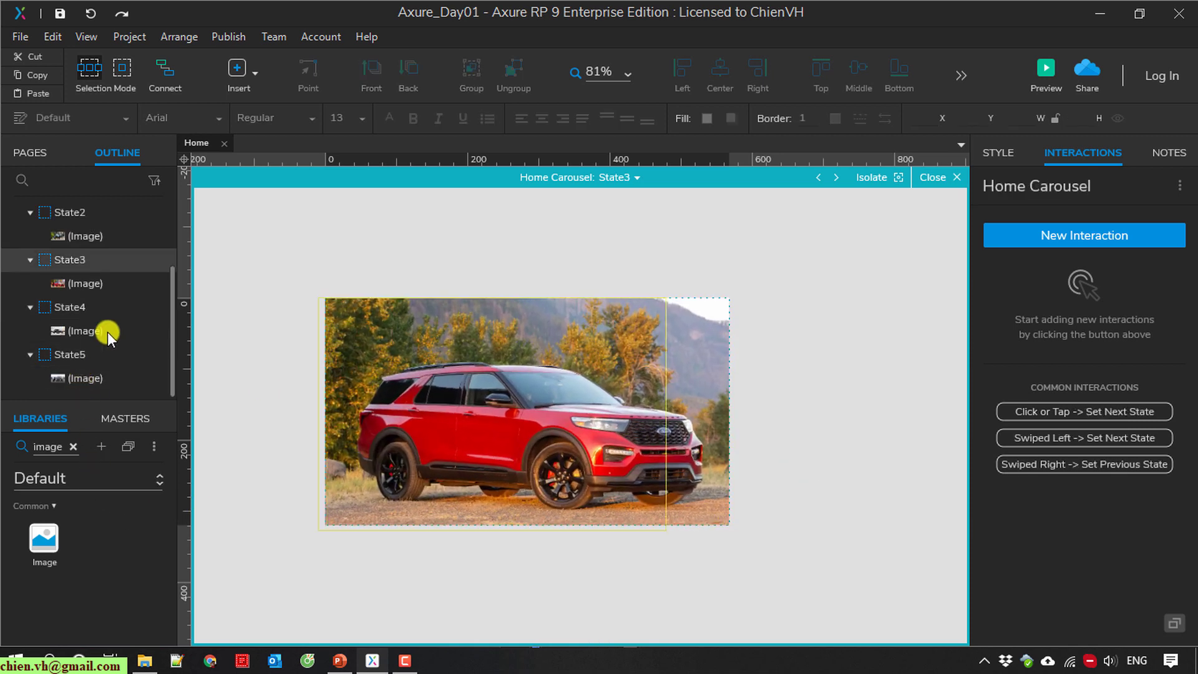
click(74, 306)
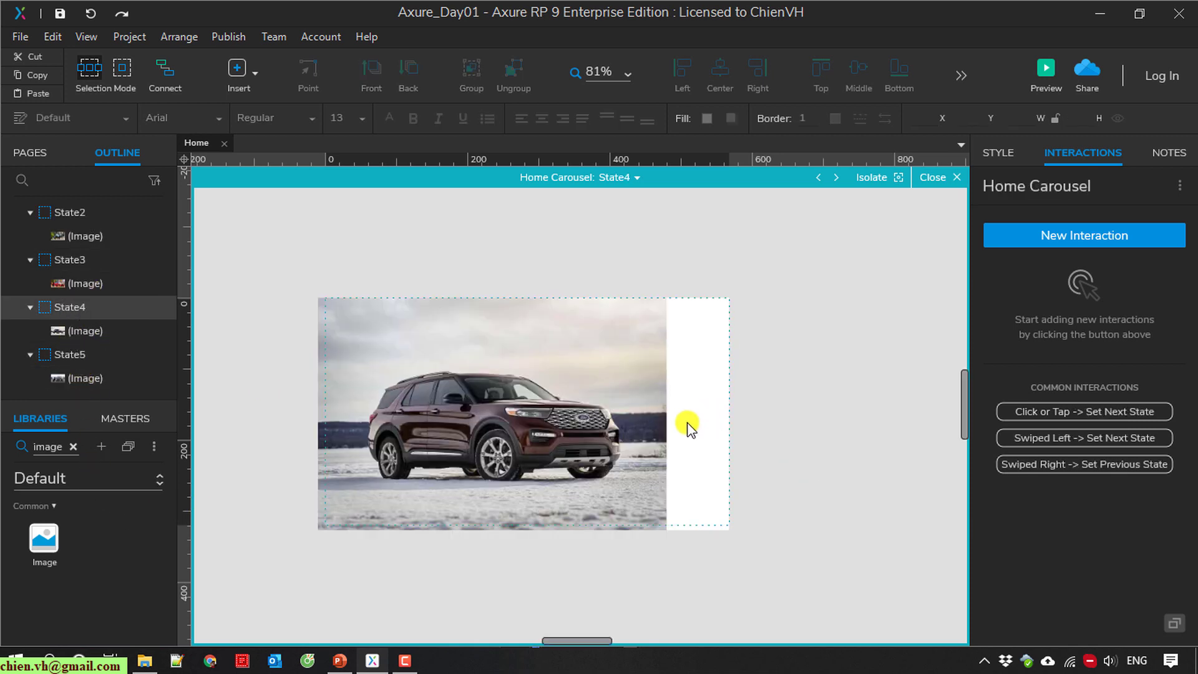
click(665, 509)
drag(666, 529, 730, 533)
click(610, 428)
drag(610, 455, 618, 416)
double_click(595, 375)
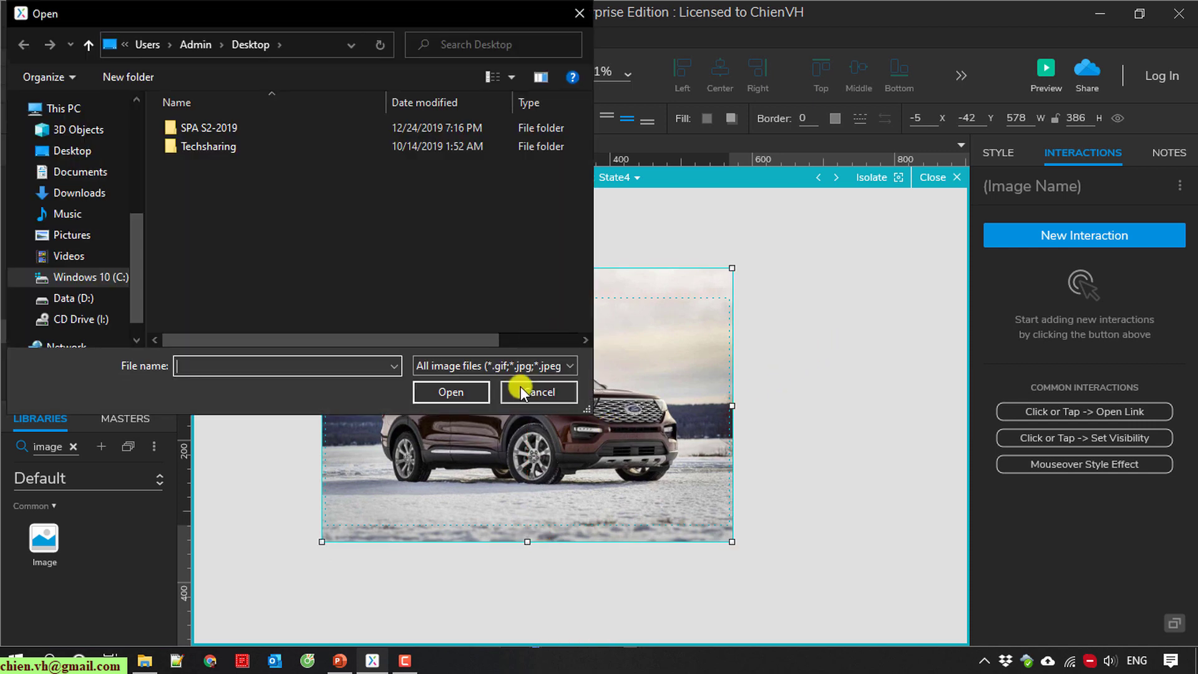
click(518, 390)
Enlarge State5's grey car photo to 578 × 326 to fill the state.
click(78, 378)
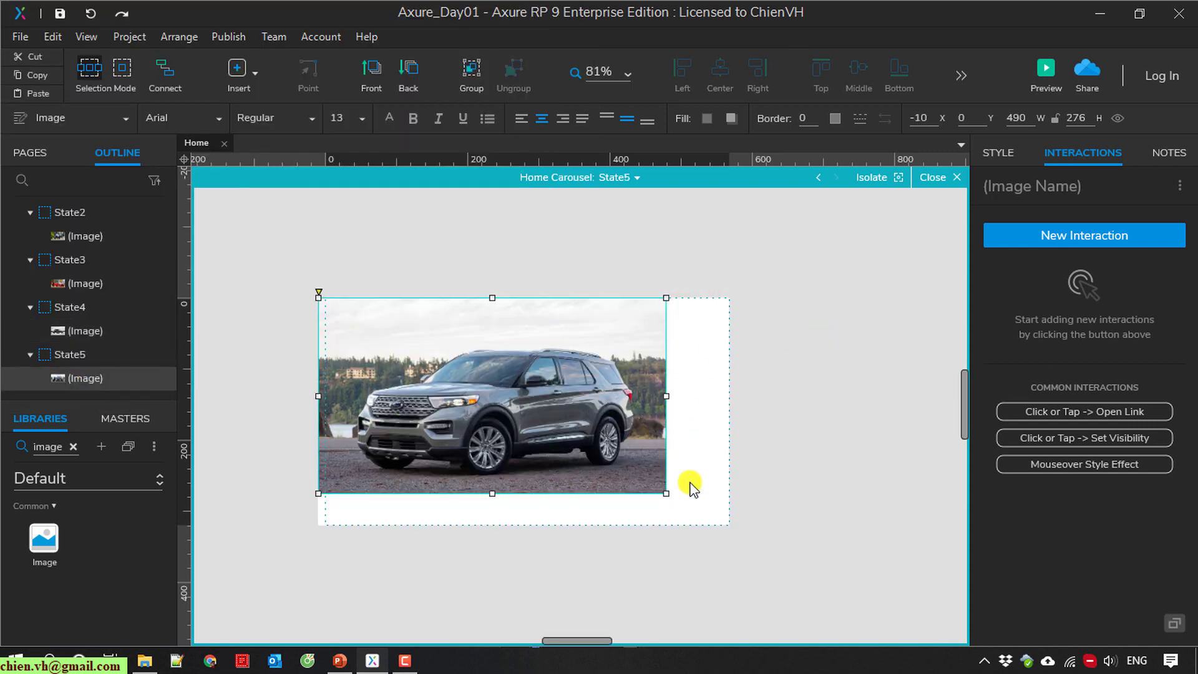
drag(666, 494, 725, 515)
click(828, 459)
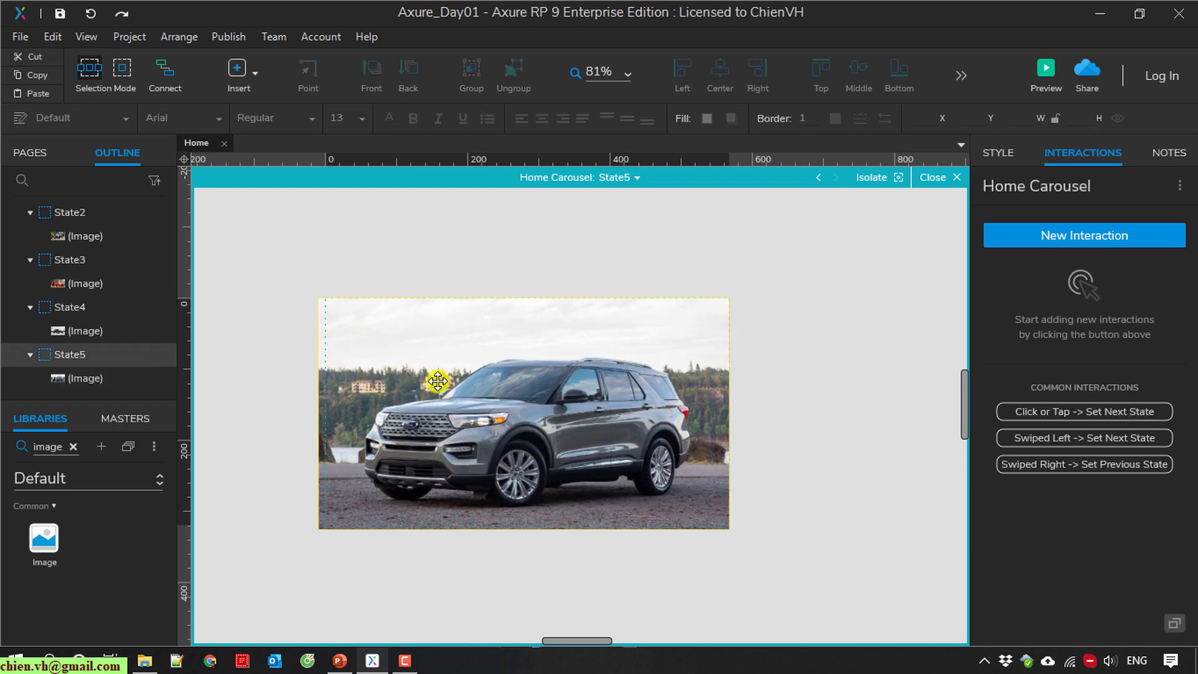
click(31, 154)
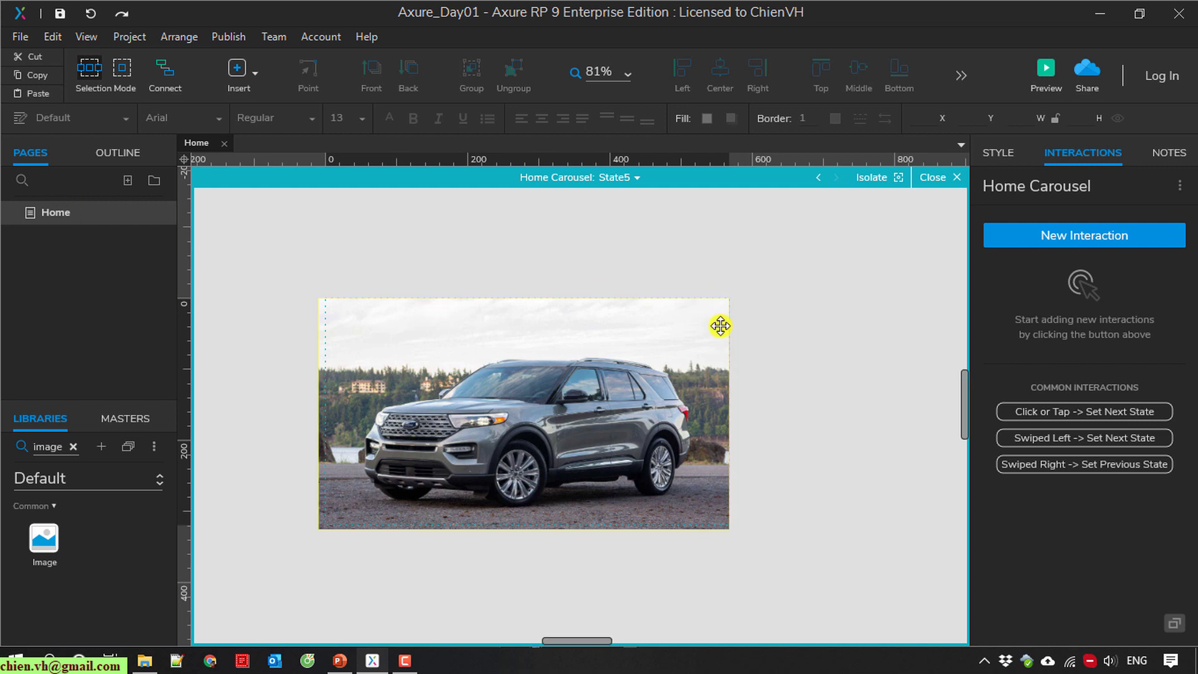
click(325, 337)
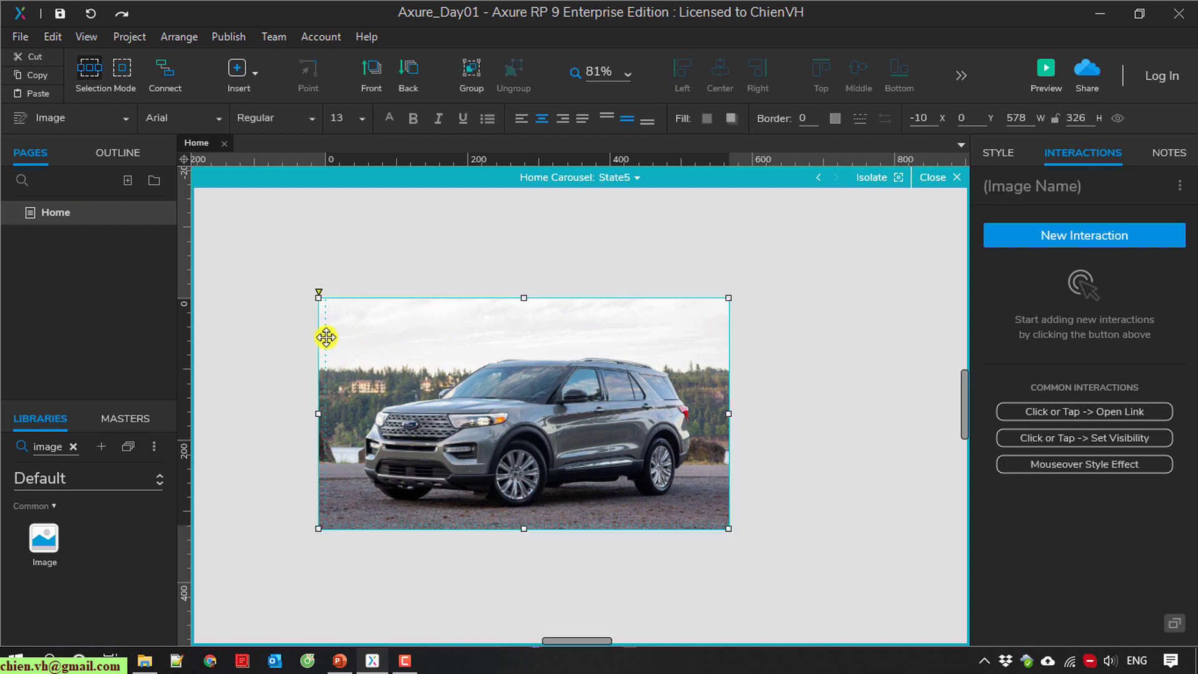
click(110, 152)
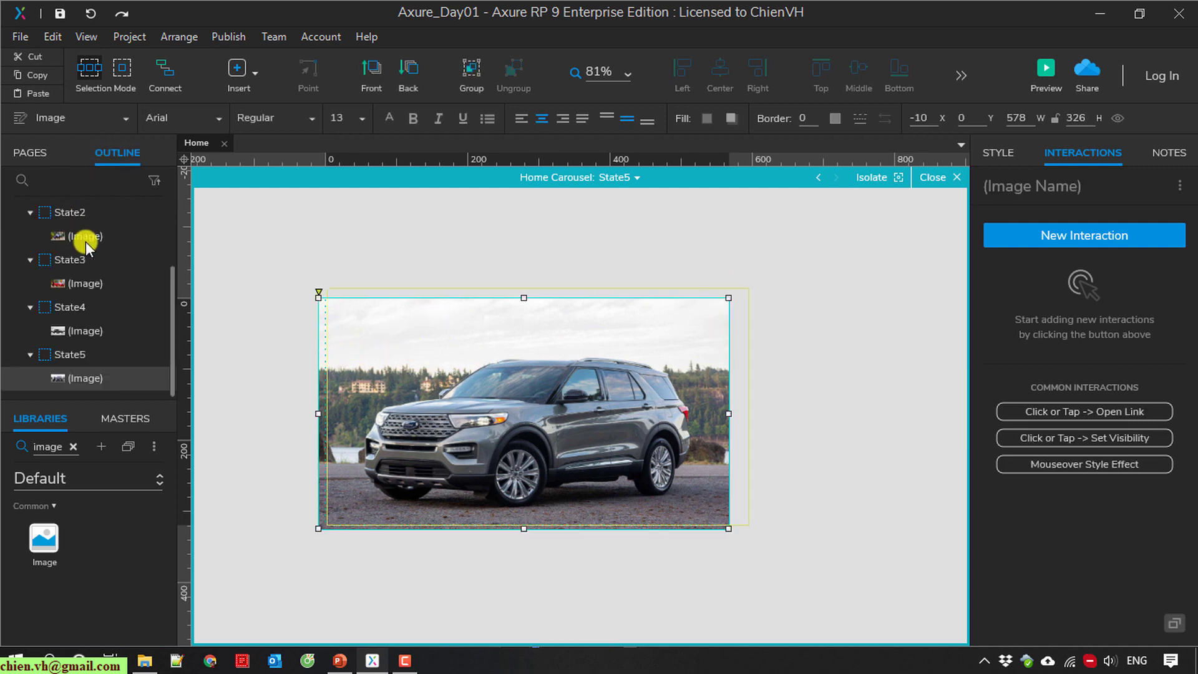
scroll(109, 319, up, 3)
Give Home Carousel a new interaction triggered on Loaded.
click(70, 237)
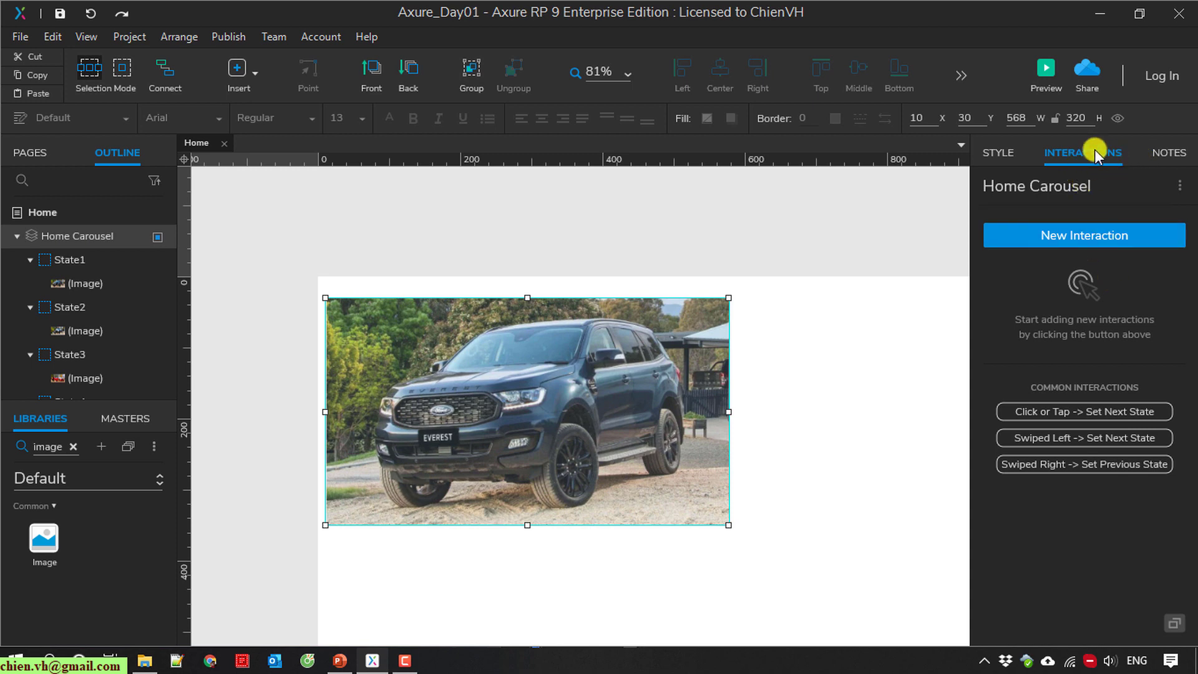
click(1078, 236)
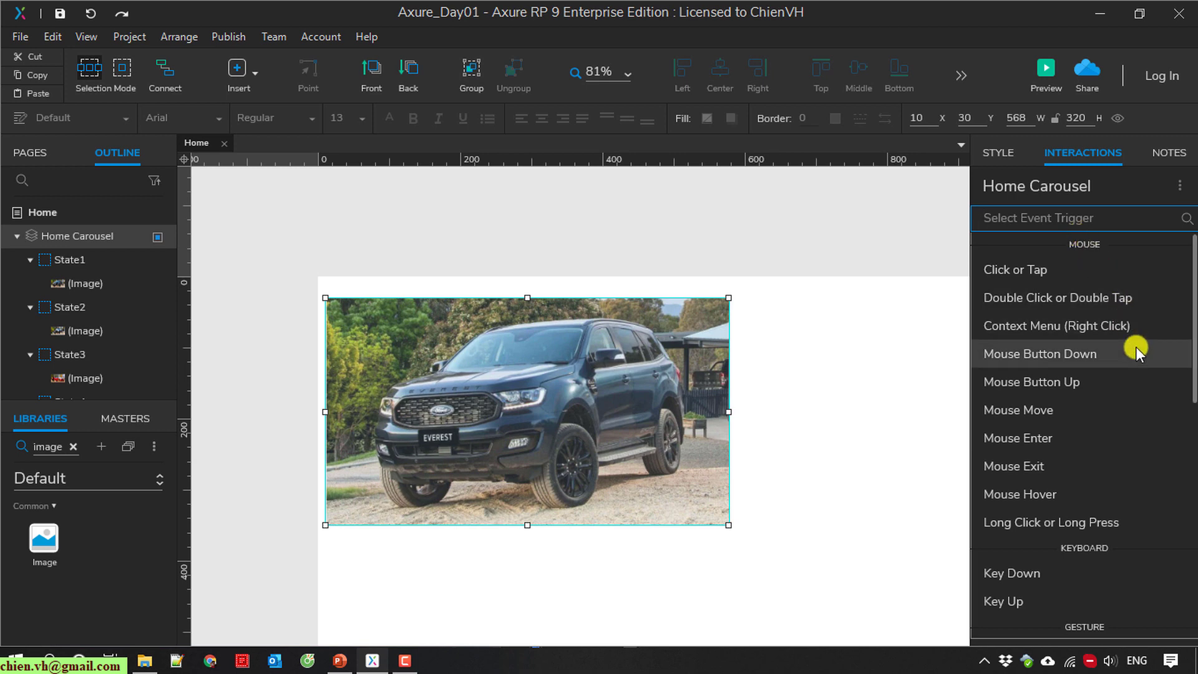
scroll(1124, 378, down, 2)
scroll(1129, 377, down, 4)
scroll(1129, 377, down, 2)
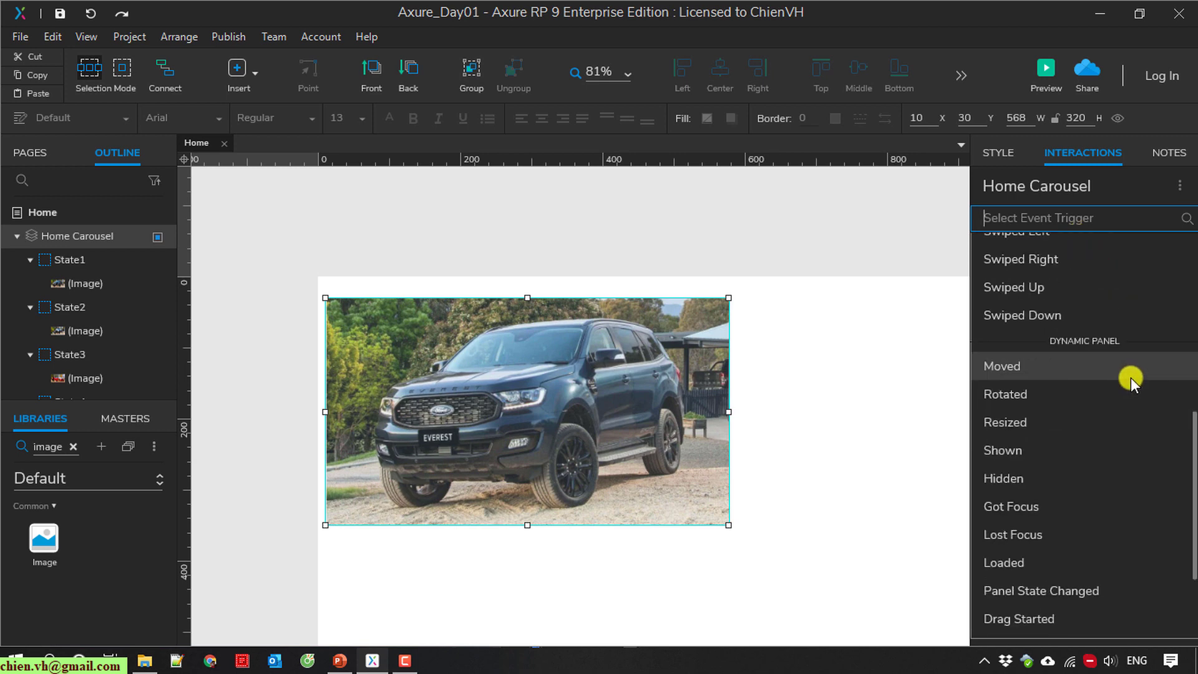
click(1012, 564)
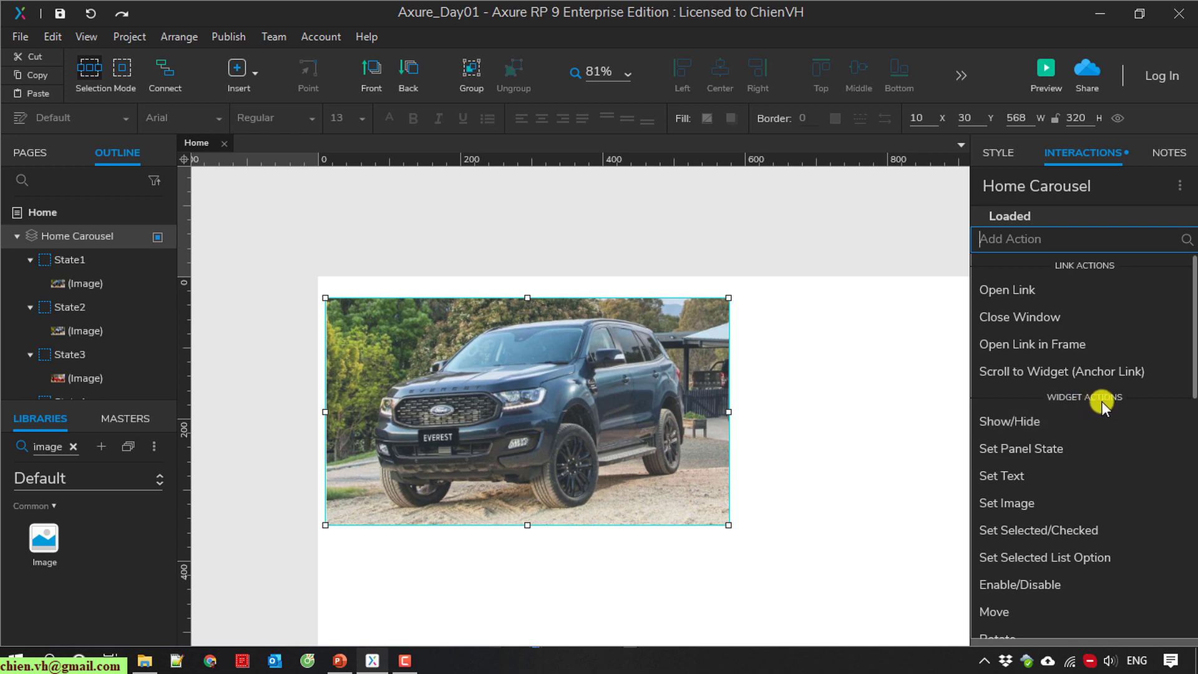
scroll(1122, 468, down, 5)
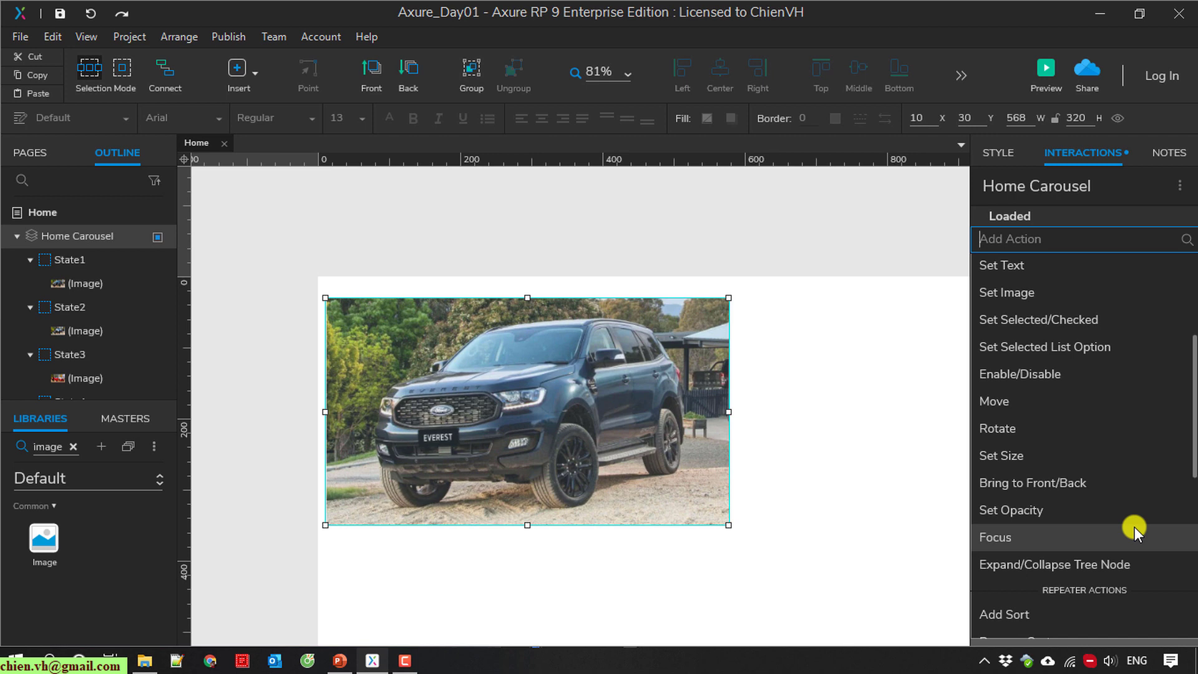
scroll(1134, 527, up, 2)
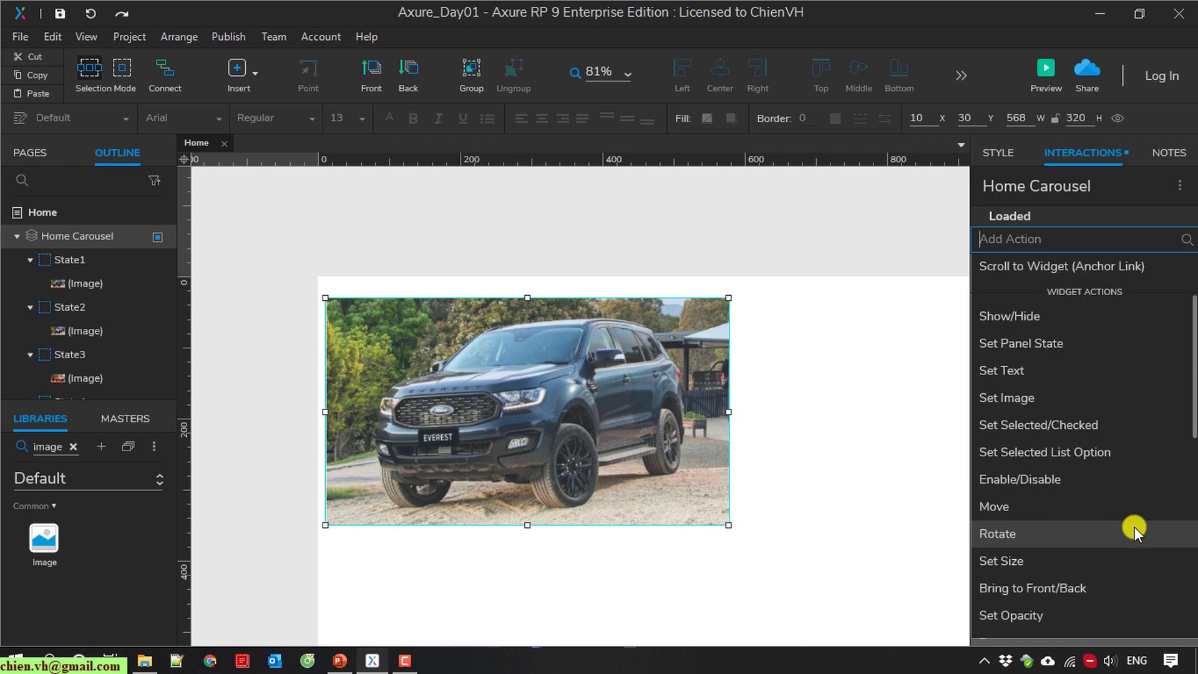
Add a Set Panel State action taking Home Carousel to Next, with Wrap enabled.
click(1043, 345)
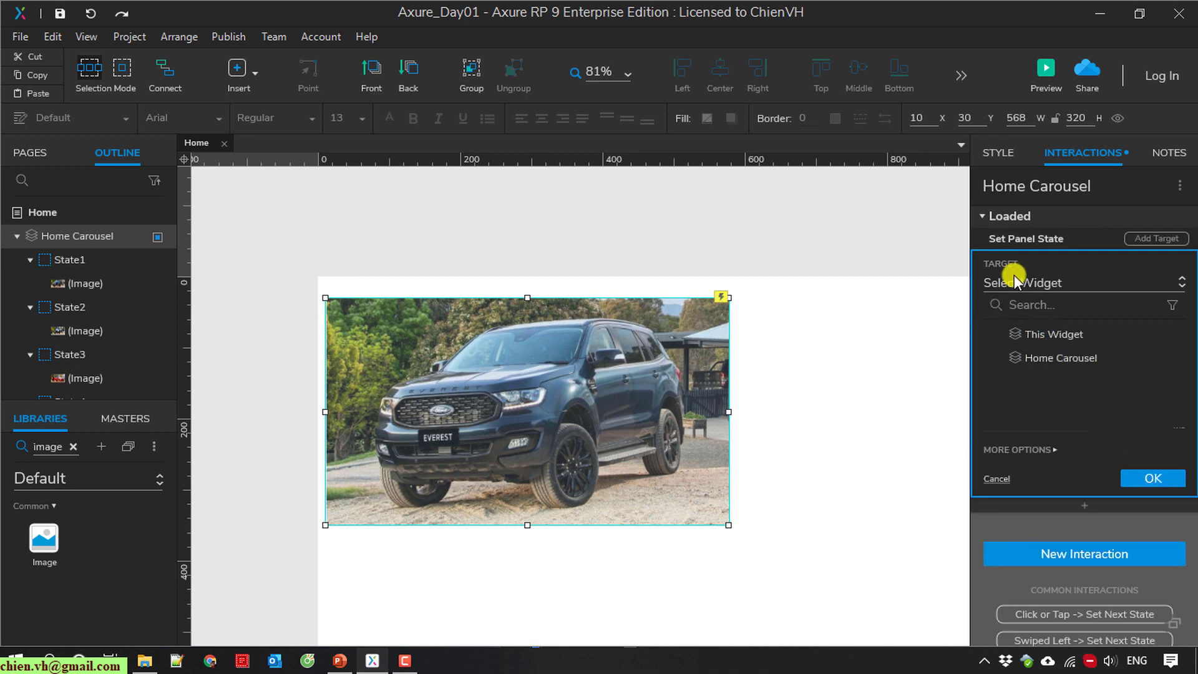
click(1061, 358)
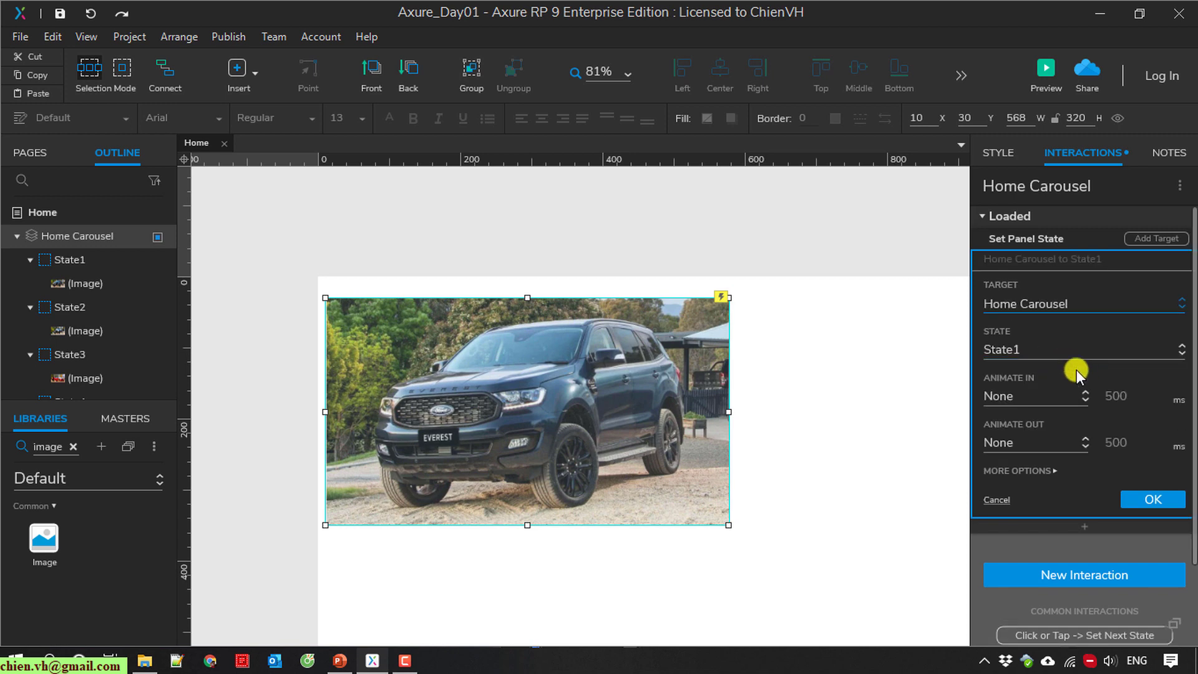
click(1172, 349)
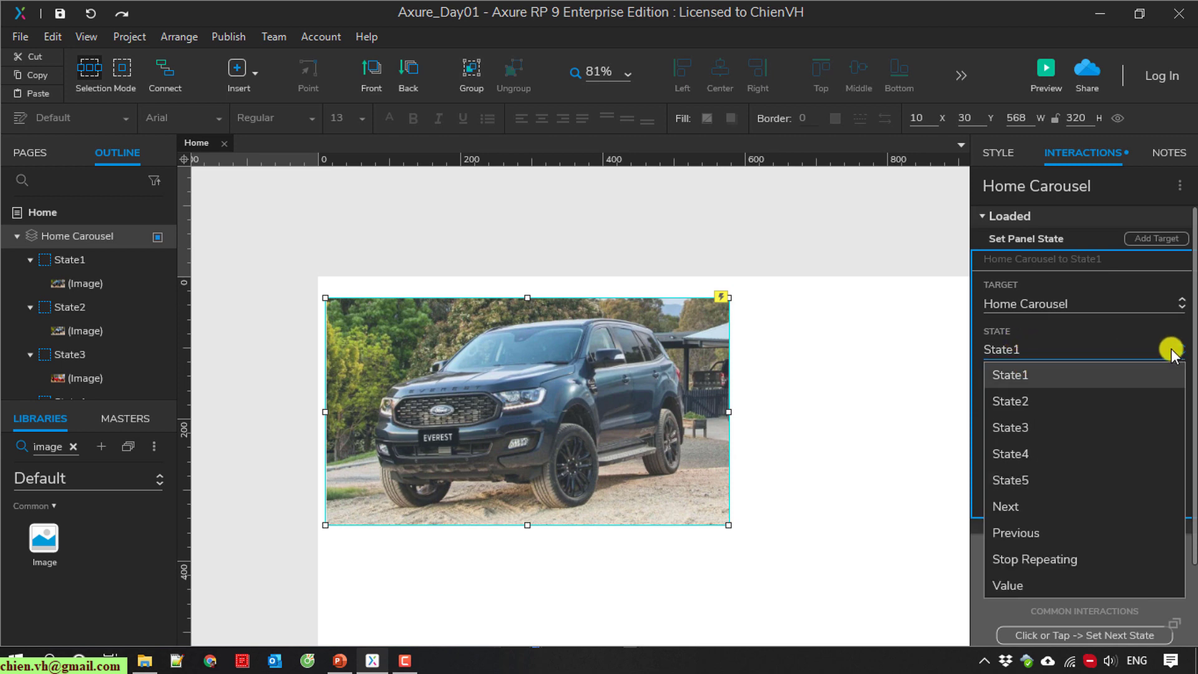
click(1020, 508)
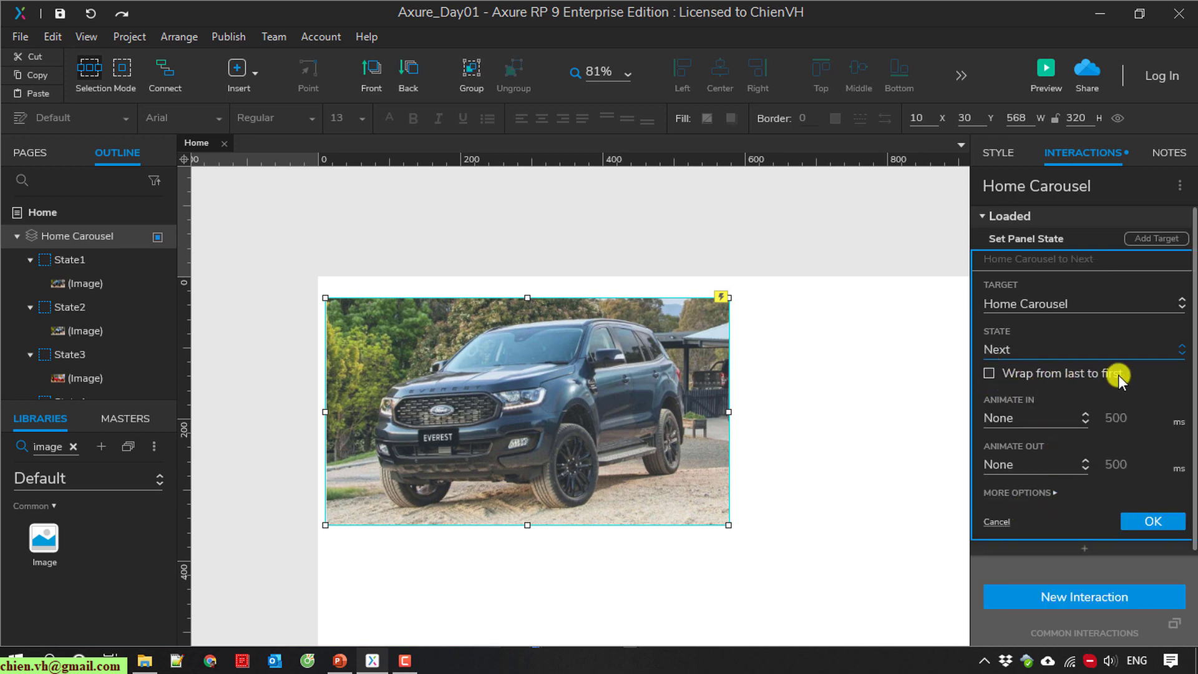
click(987, 372)
Enable Repeat every and set the interval to 3000 ms.
scroll(1081, 500, down, 2)
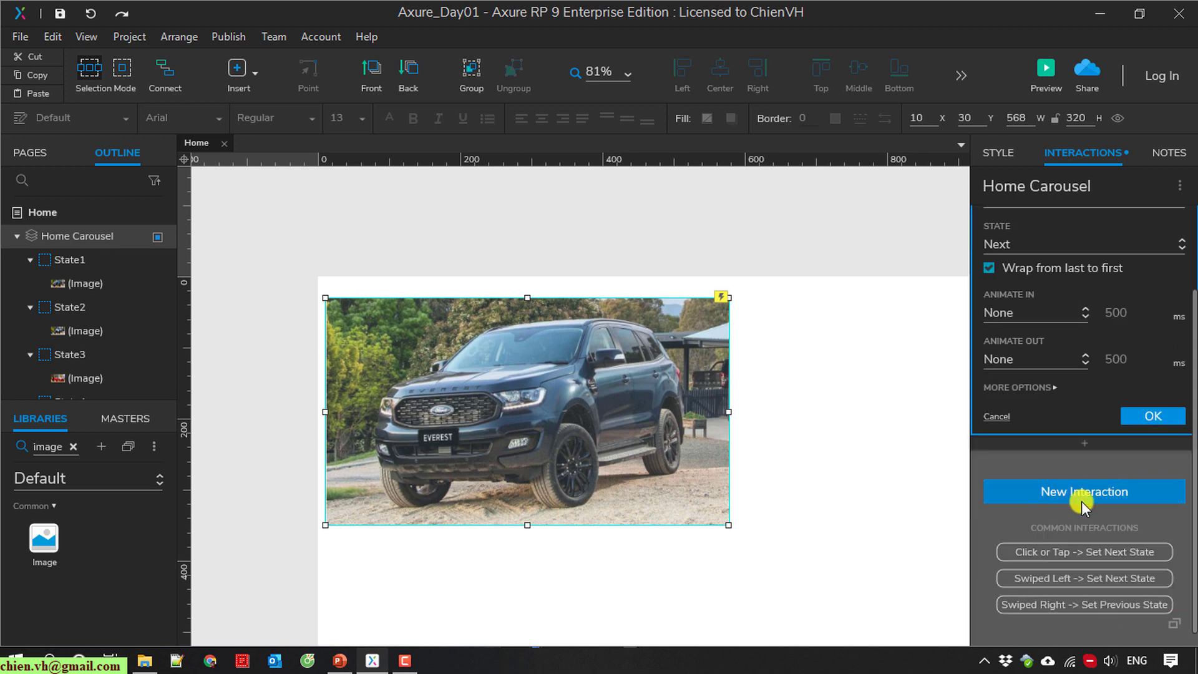
click(1039, 388)
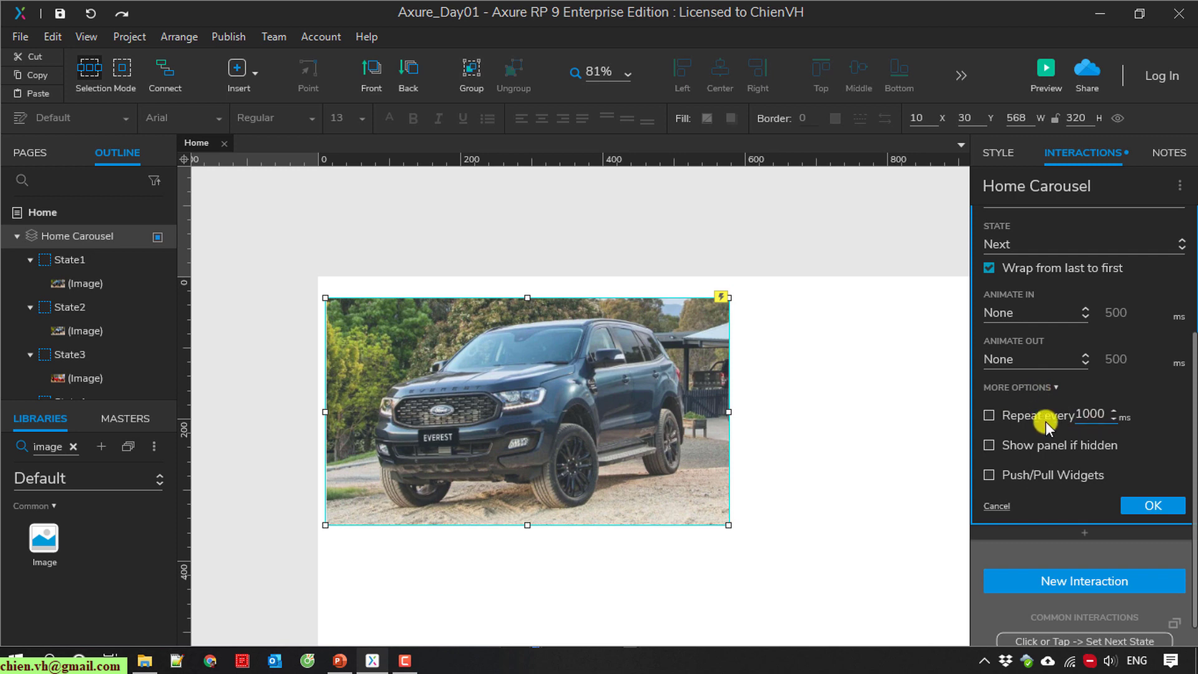
click(990, 415)
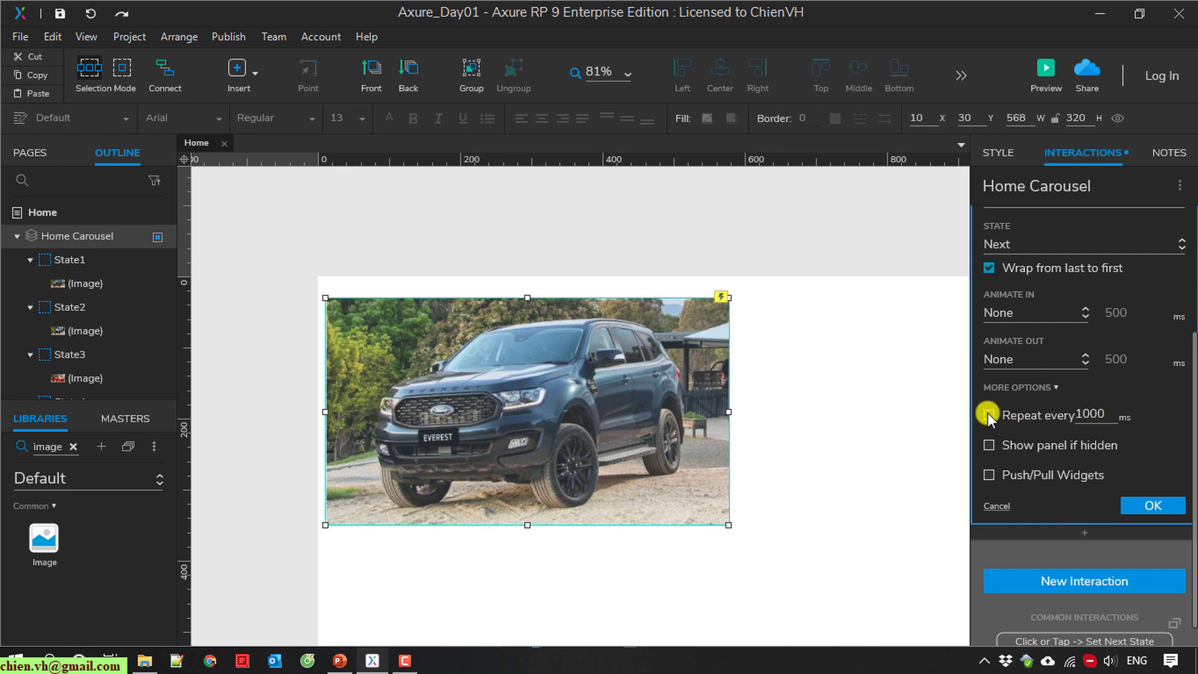
double_click(1079, 428)
click(1080, 428)
key(BackSpace)
text(3)
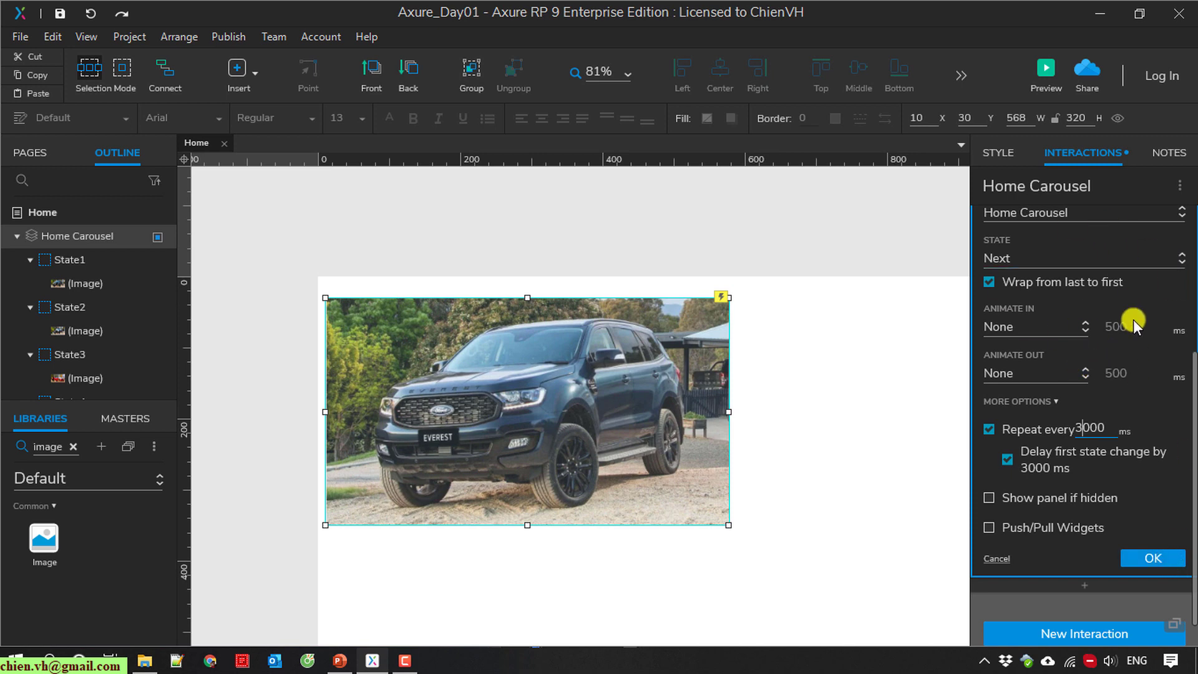
Confirm the Set Panel State action and launch a browser preview.
click(1158, 556)
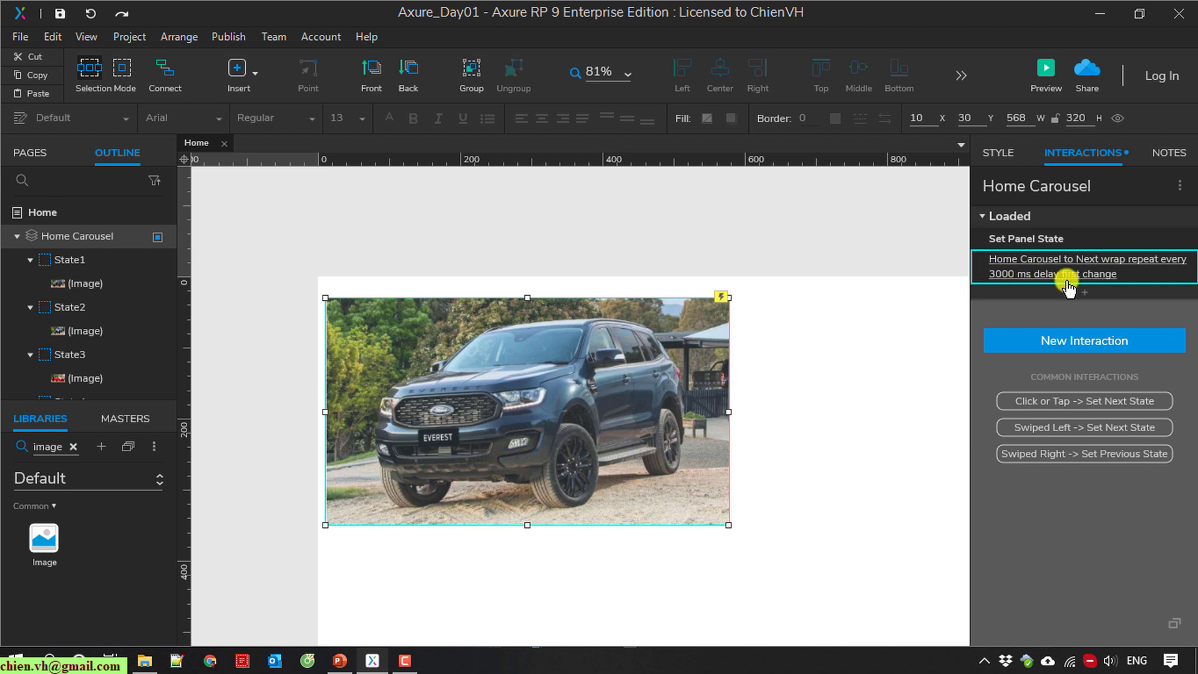
click(799, 379)
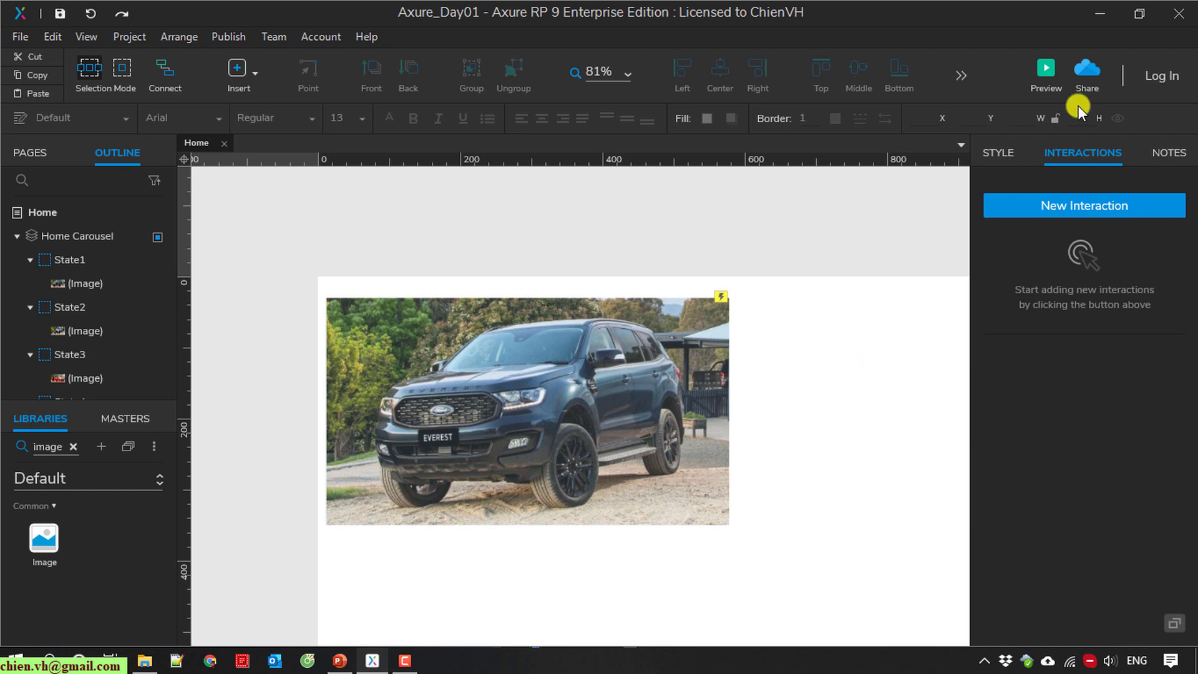
click(1047, 82)
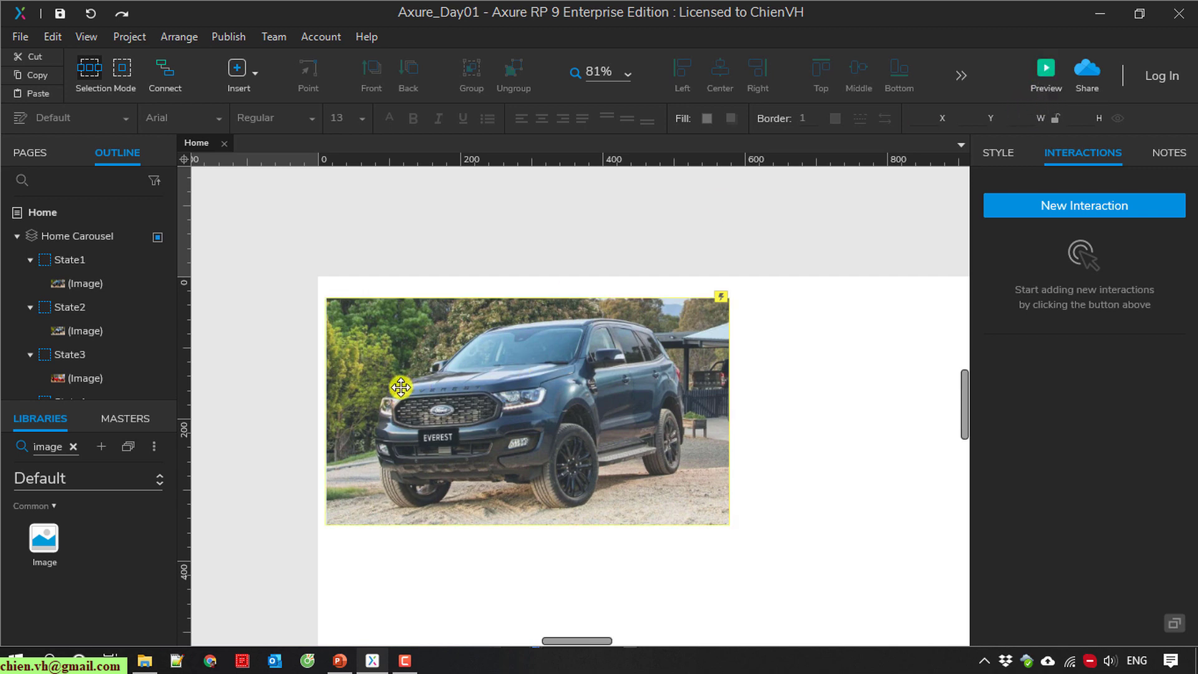
Watch the Home page carousel cycle through car photos in Chrome, then close the preview.
click(1051, 88)
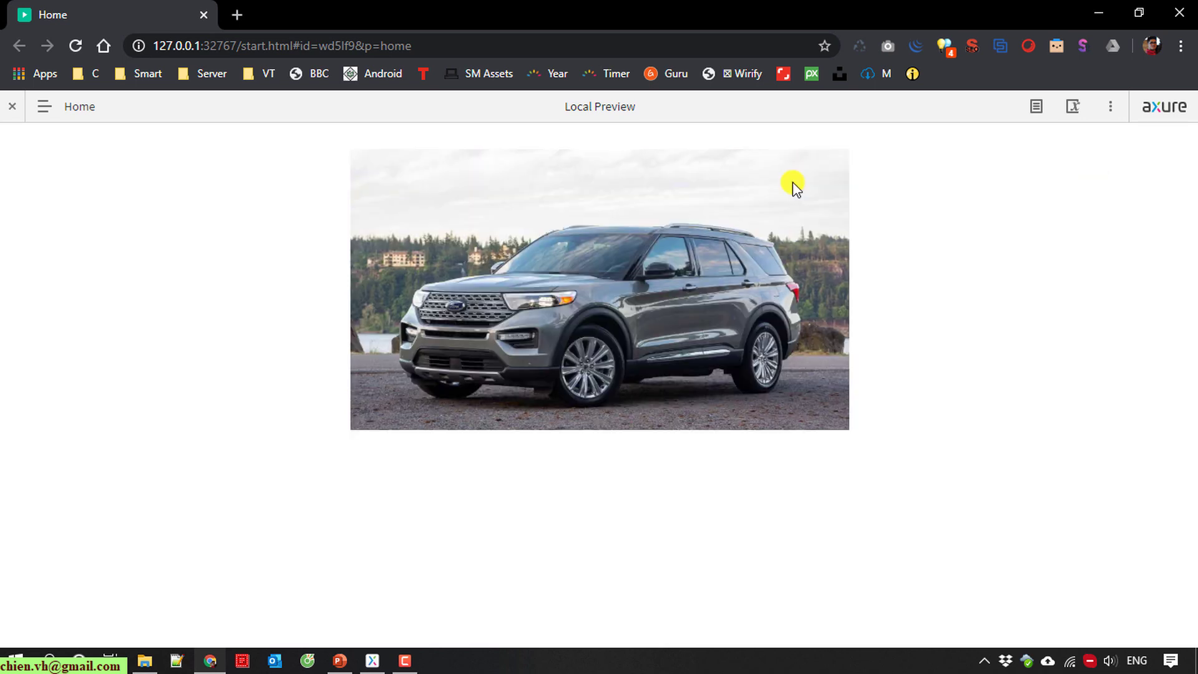
click(49, 114)
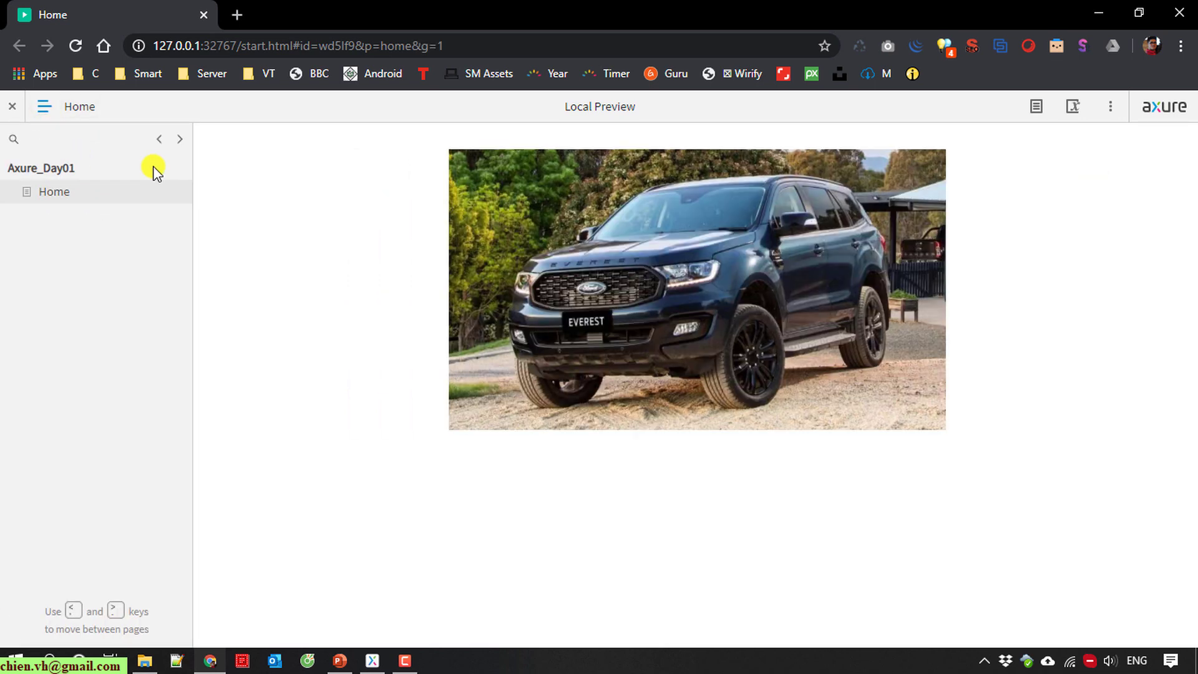
click(15, 107)
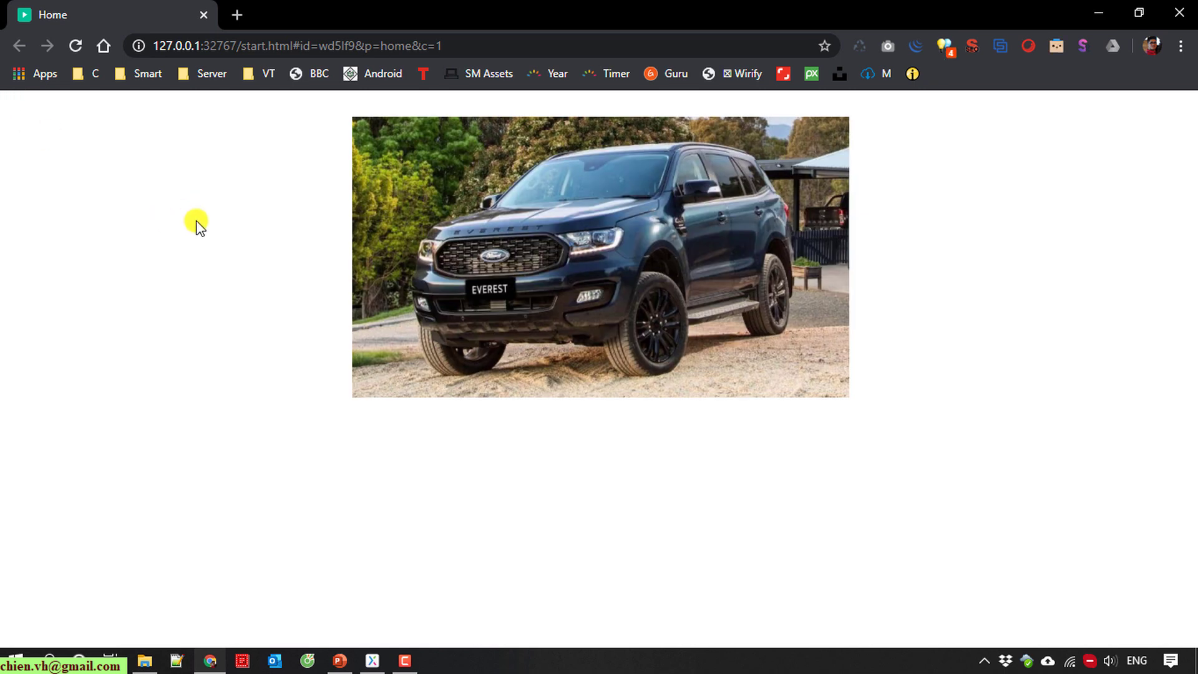
click(1179, 12)
Check Home Carousel's Loaded interaction and widen the left Outline panel.
scroll(809, 417, down, 2)
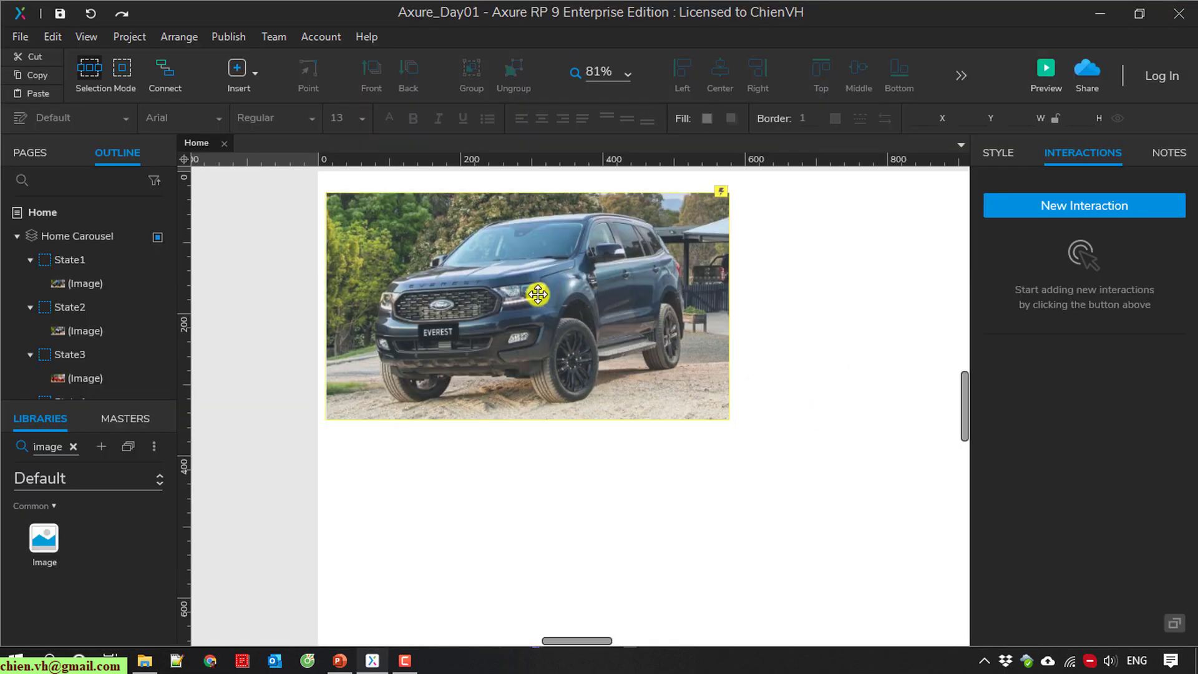
click(536, 292)
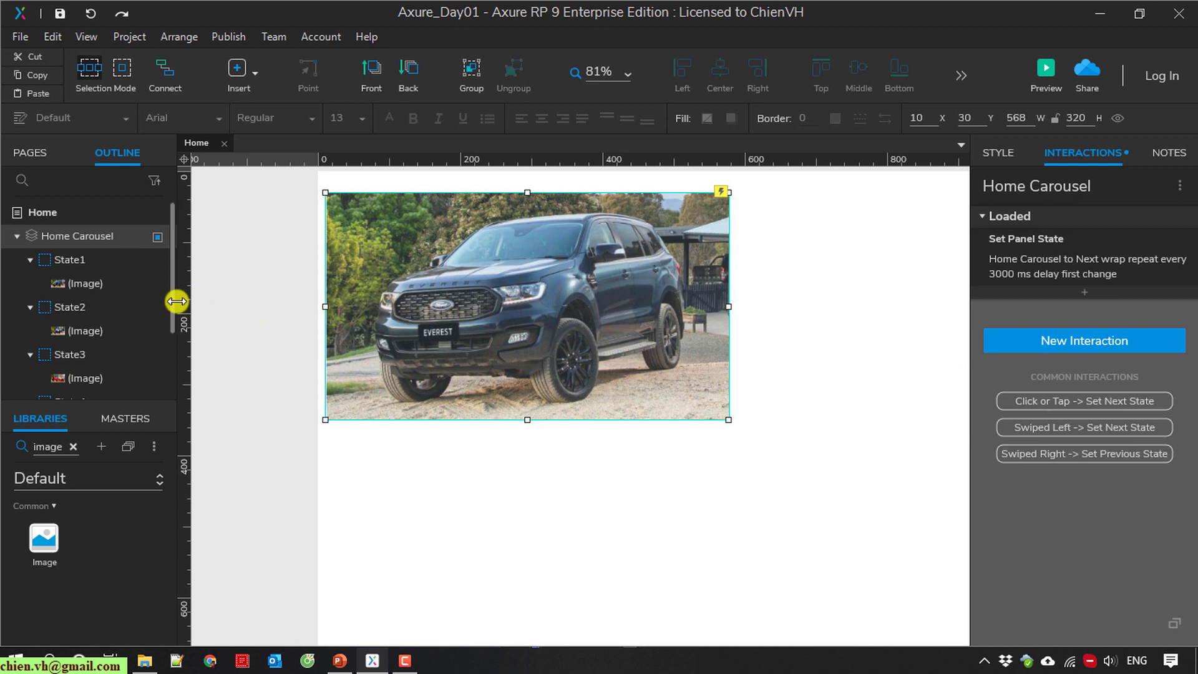
drag(176, 302, 278, 301)
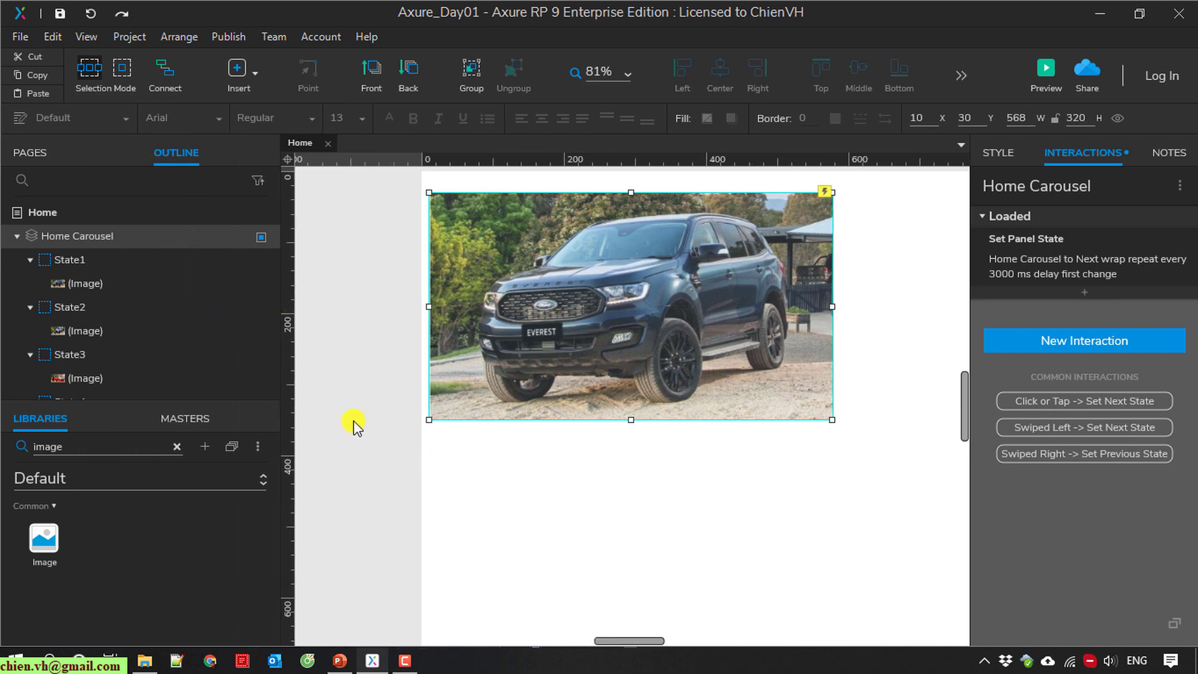
click(674, 526)
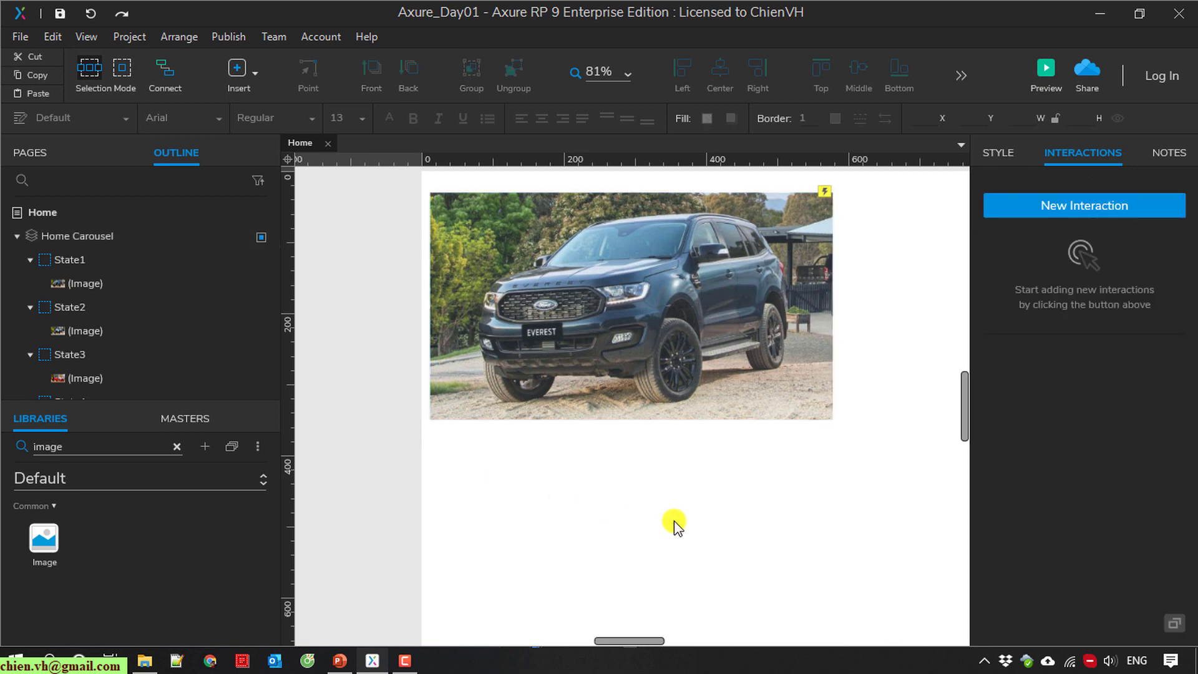